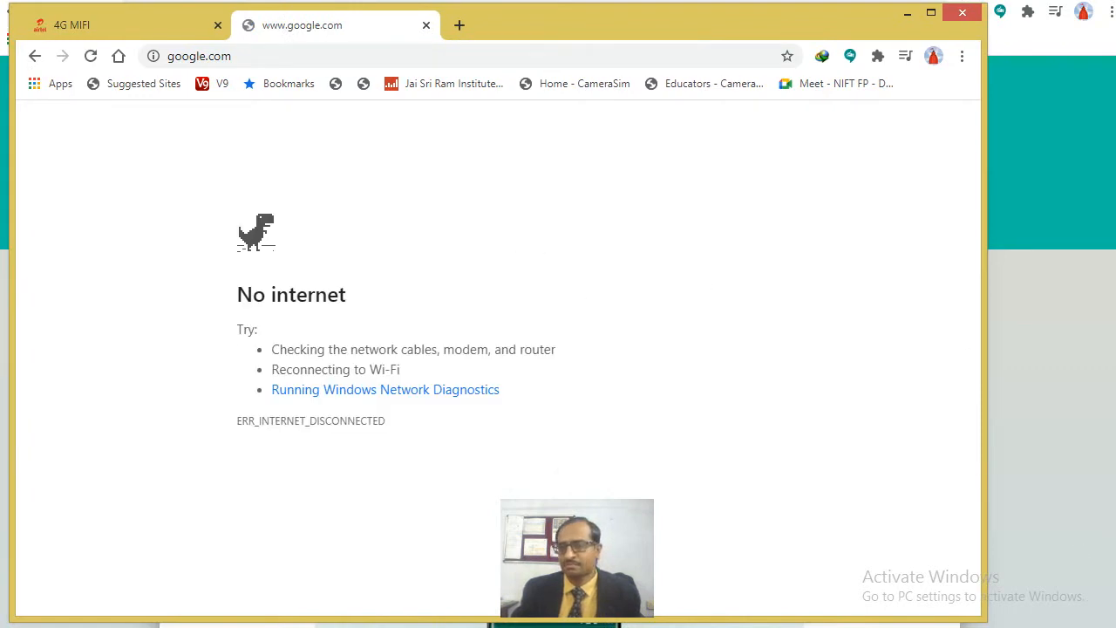
Step: Connect to the available Airtel Wi-Fi network and reload google.com
{"action": "left_click", "coordinate": [1072, 295]}
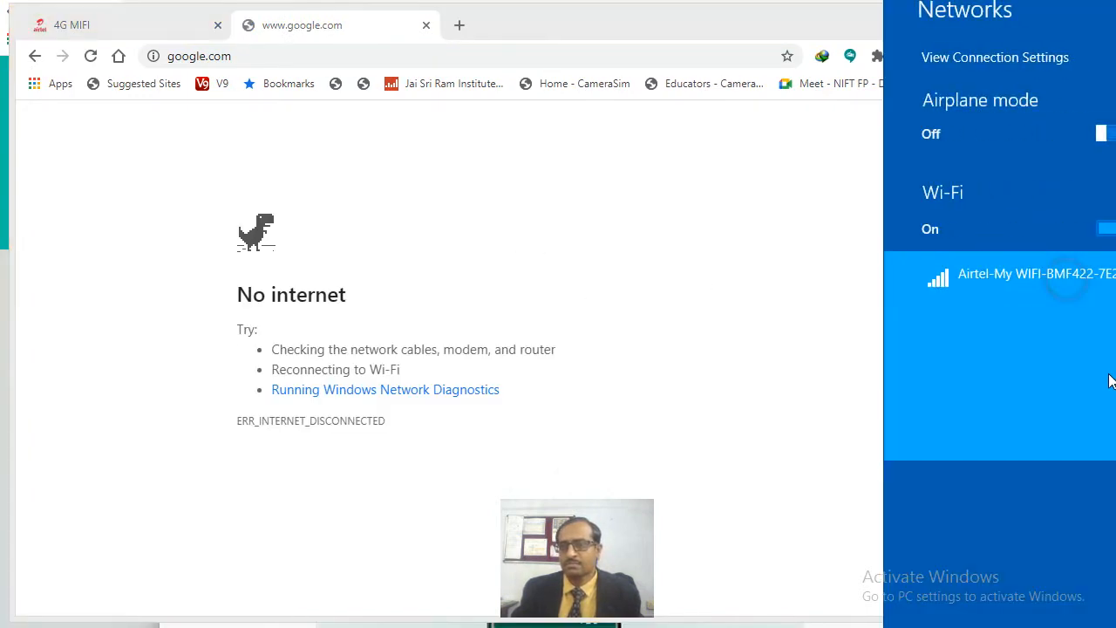
{"action": "left_click", "coordinate": [1098, 439]}
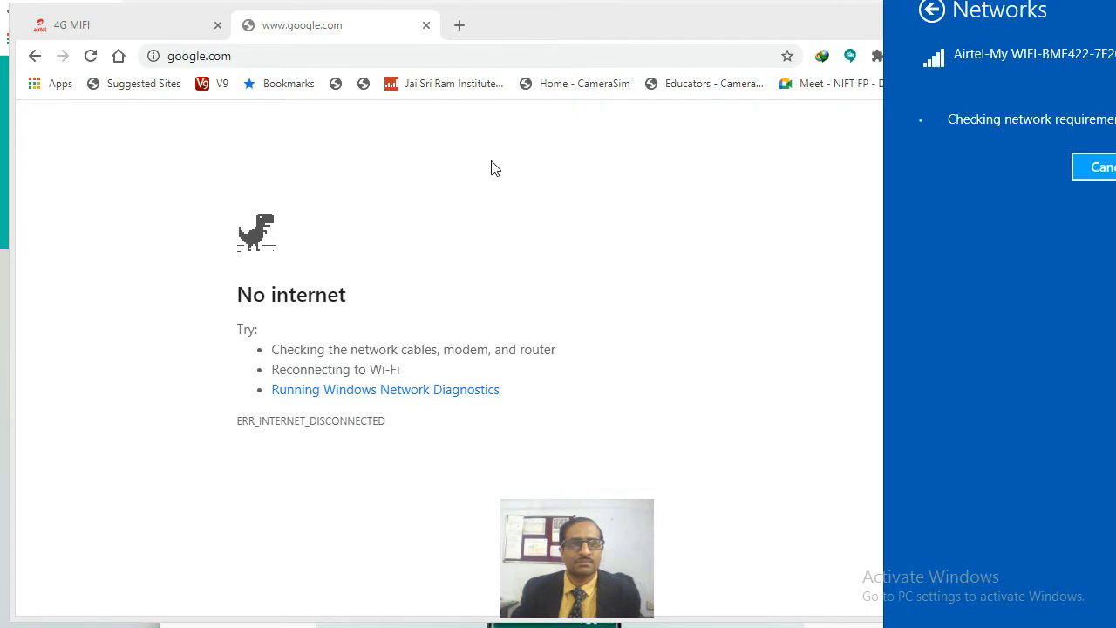
{"action": "left_click", "coordinate": [422, 57]}
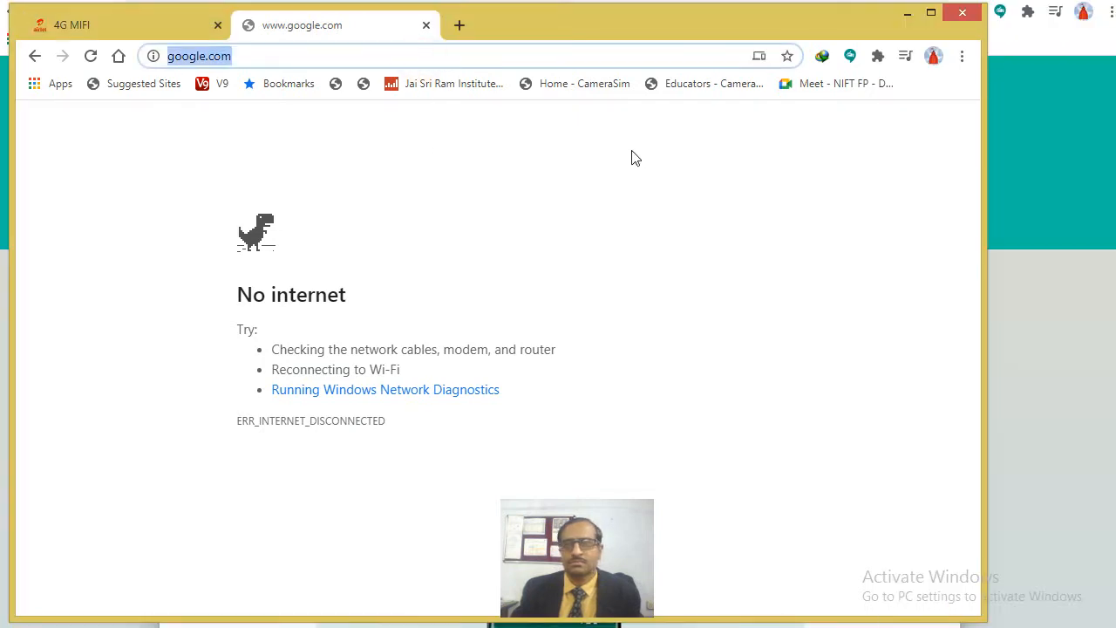
{"action": "left_click", "coordinate": [92, 63]}
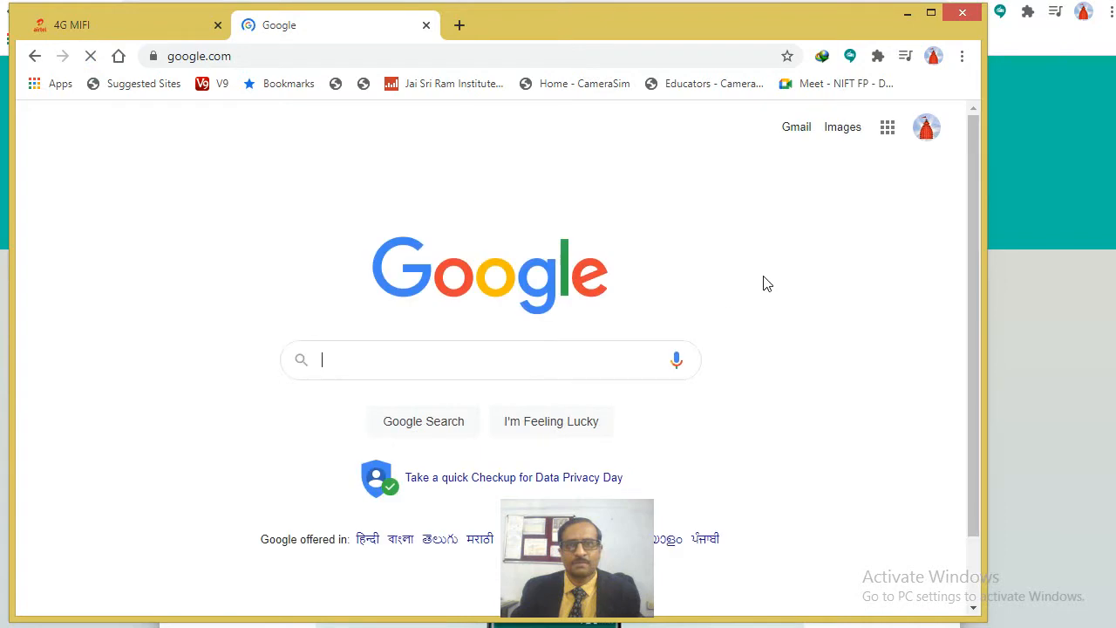
Step: Search Google for toothpaste packaging and browse the image results for box designs
{"action": "left_click", "coordinate": [378, 351]}
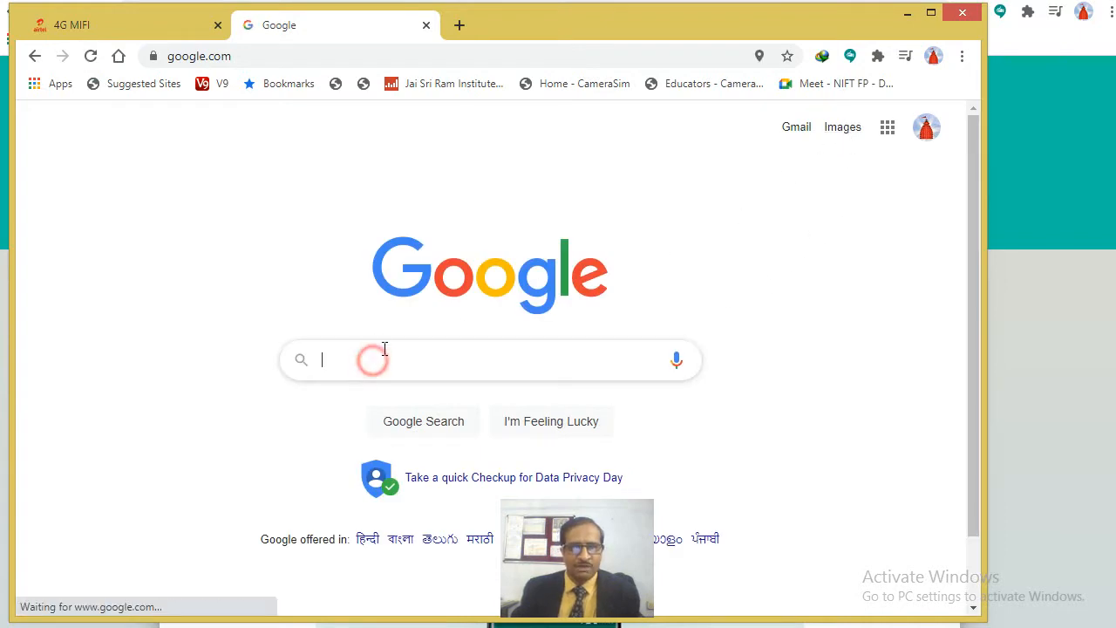
{"action": "type", "text": "too"}
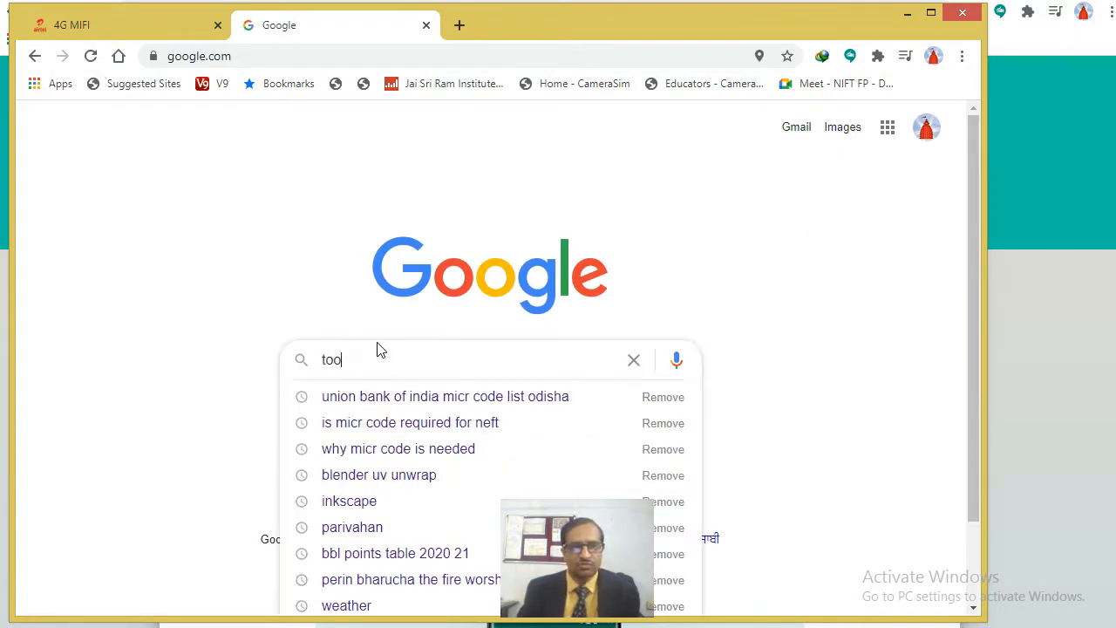
{"action": "type", "text": "th paste pacakag"}
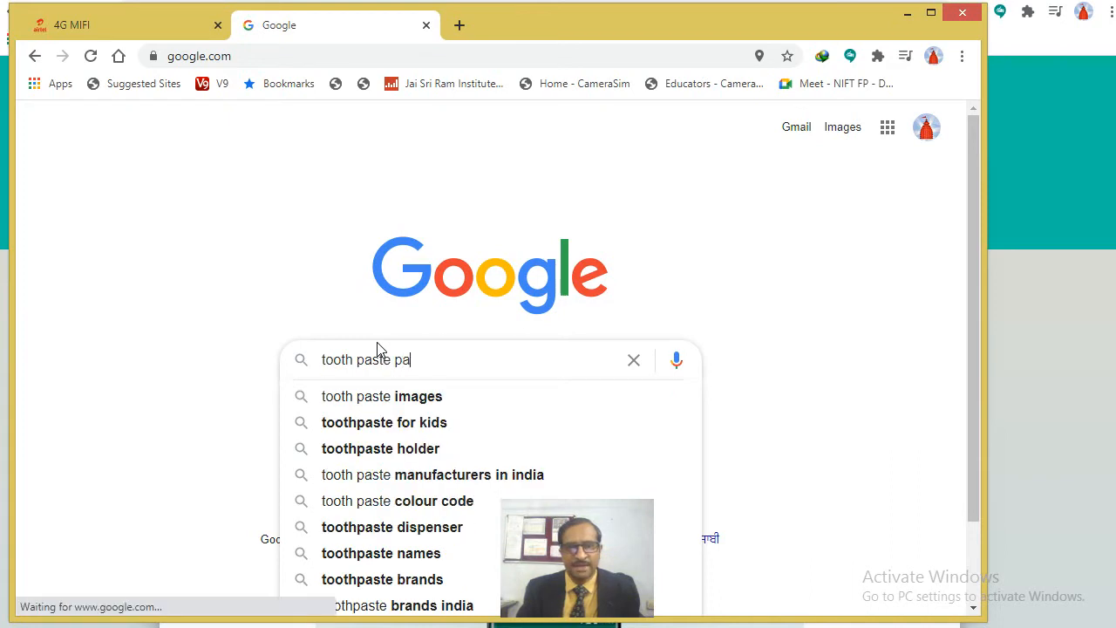
{"action": "key", "text": "BackSpace"}
{"action": "key", "text": "BackSpace"}
{"action": "key", "text": "BackSpace"}
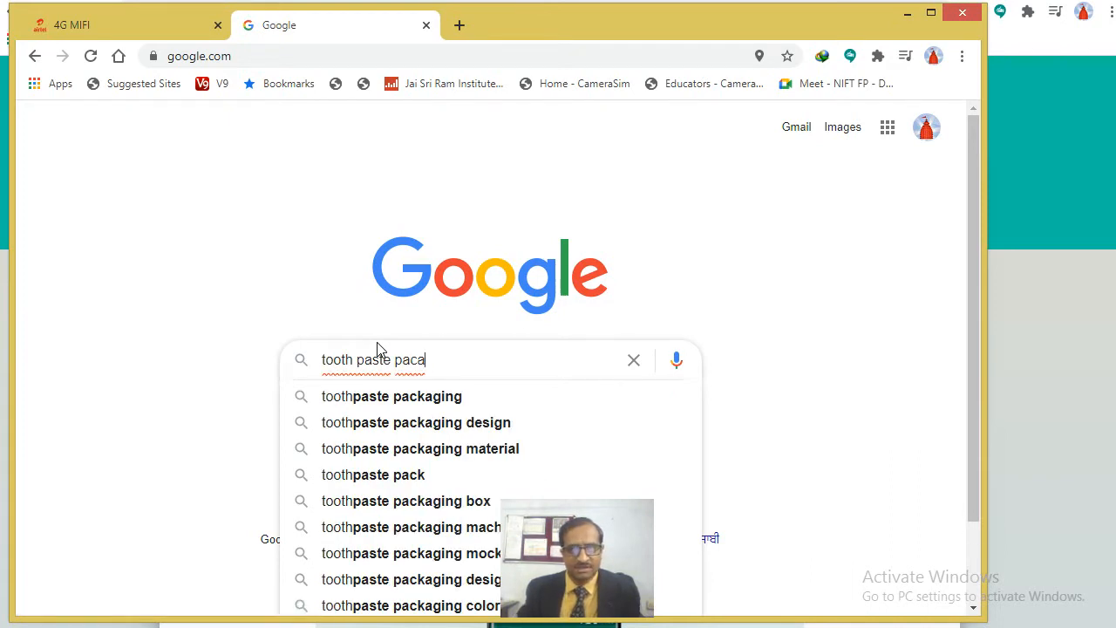
{"action": "key", "text": "Down"}
{"action": "key", "text": "Return"}
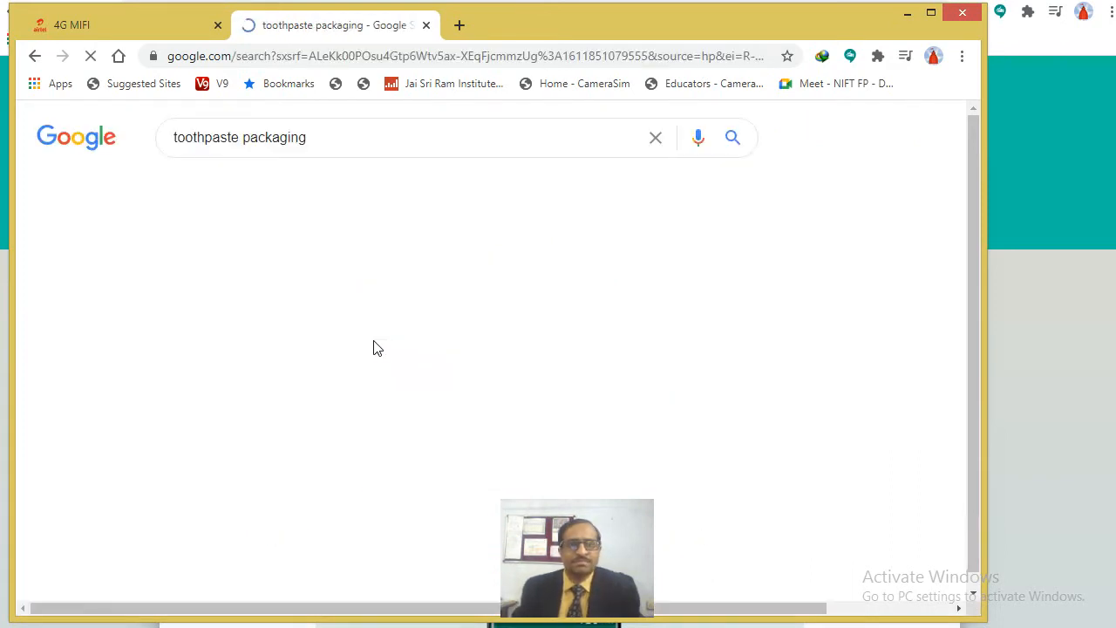
{"action": "left_click", "coordinate": [253, 192]}
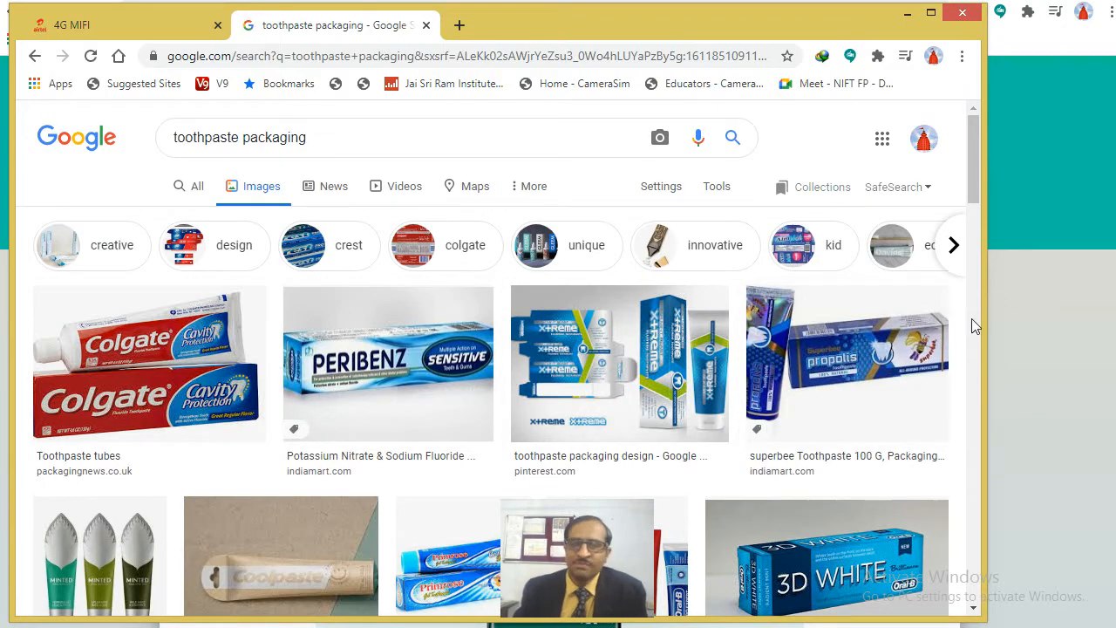
{"action": "left_click_drag", "start_coordinate": [974, 171], "coordinate": [974, 236]}
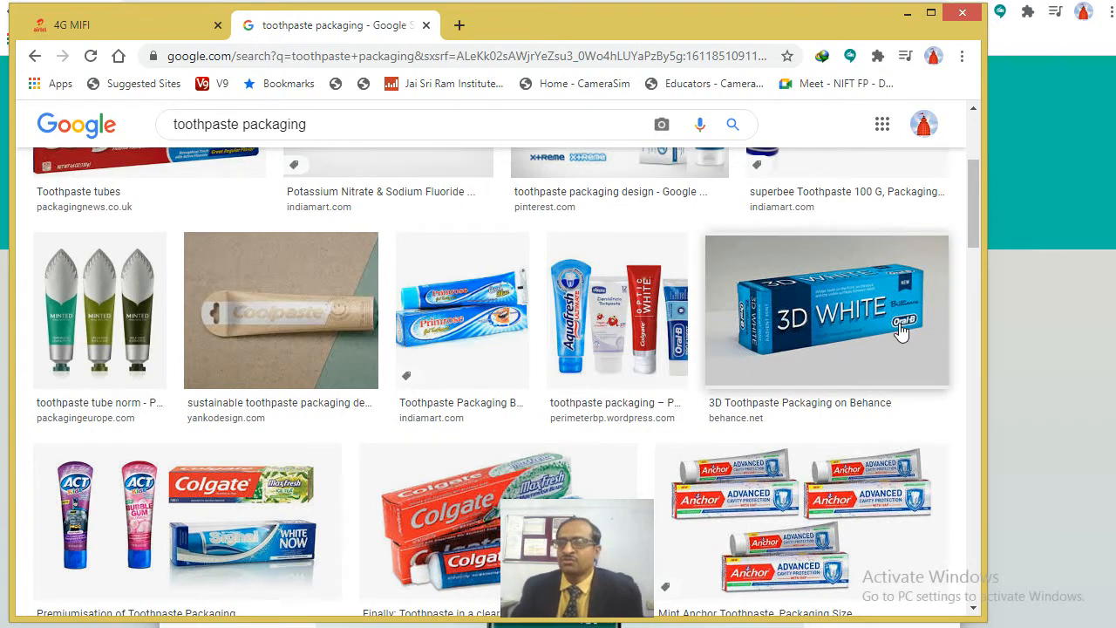
Step: Switch to Blender and start the Shortcut VUr key display in the 3D viewport
{"action": "mouse_move", "coordinate": [1115, 228]}
{"action": "left_click", "coordinate": [1016, 228]}
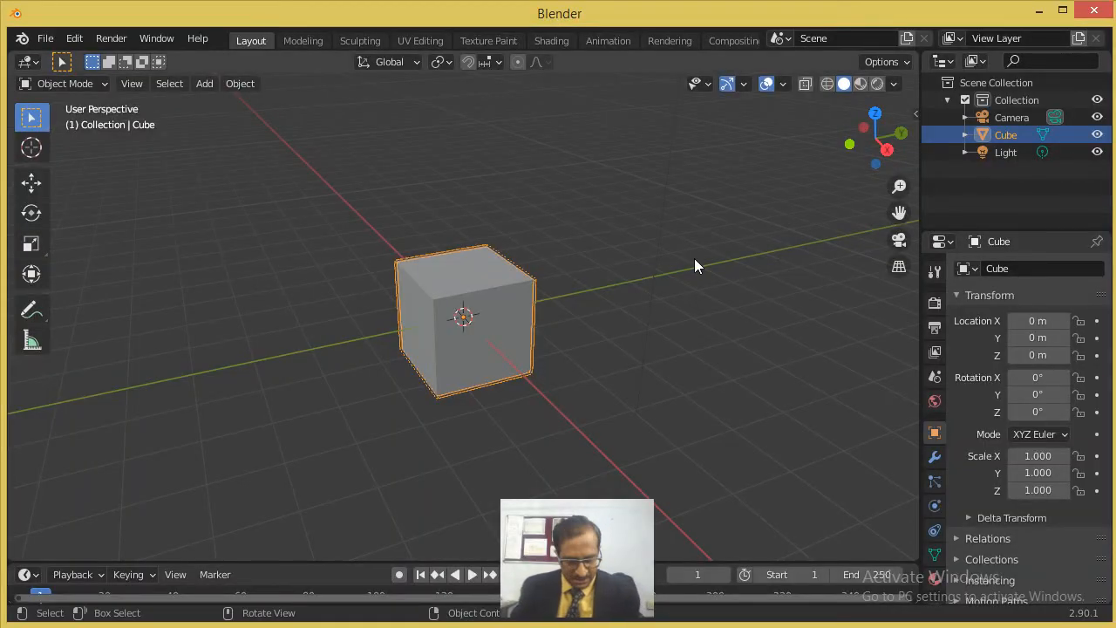
{"action": "key", "text": "n"}
{"action": "left_click", "coordinate": [908, 232]}
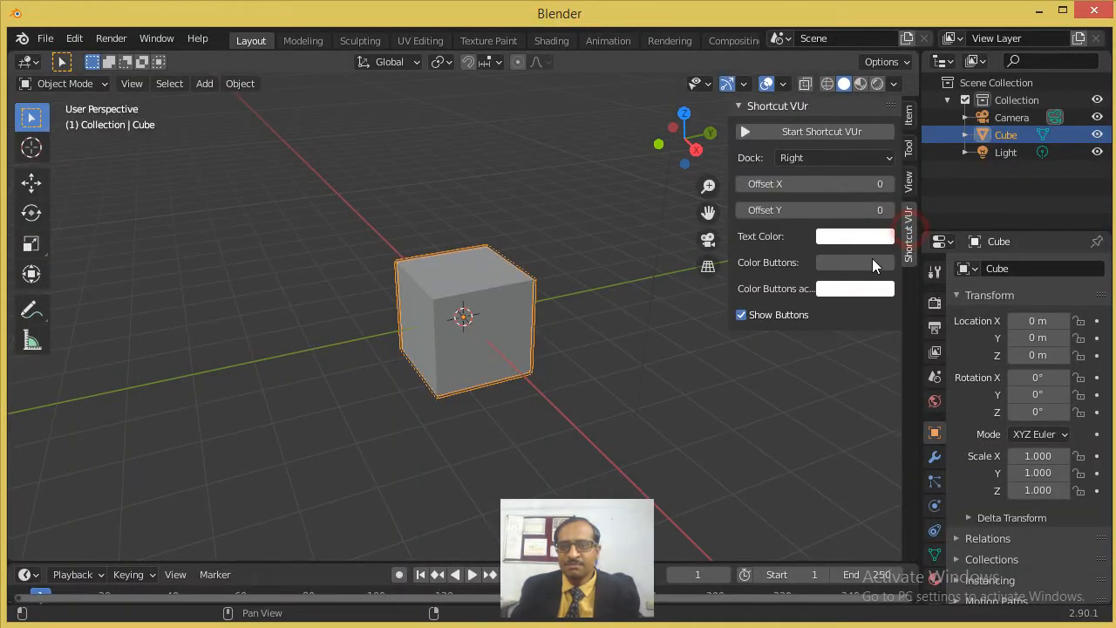
{"action": "left_click", "coordinate": [813, 130]}
{"action": "key", "text": "n"}
Step: Stretch the cube's mesh along the Y axis into a long toothpaste-style box, finishing in Object Mode
{"action": "middle_click_drag", "start_coordinate": [556, 242], "coordinate": [501, 285]}
{"action": "scroll", "coordinate": [501, 285], "scroll_direction": "up", "scroll_amount": 1}
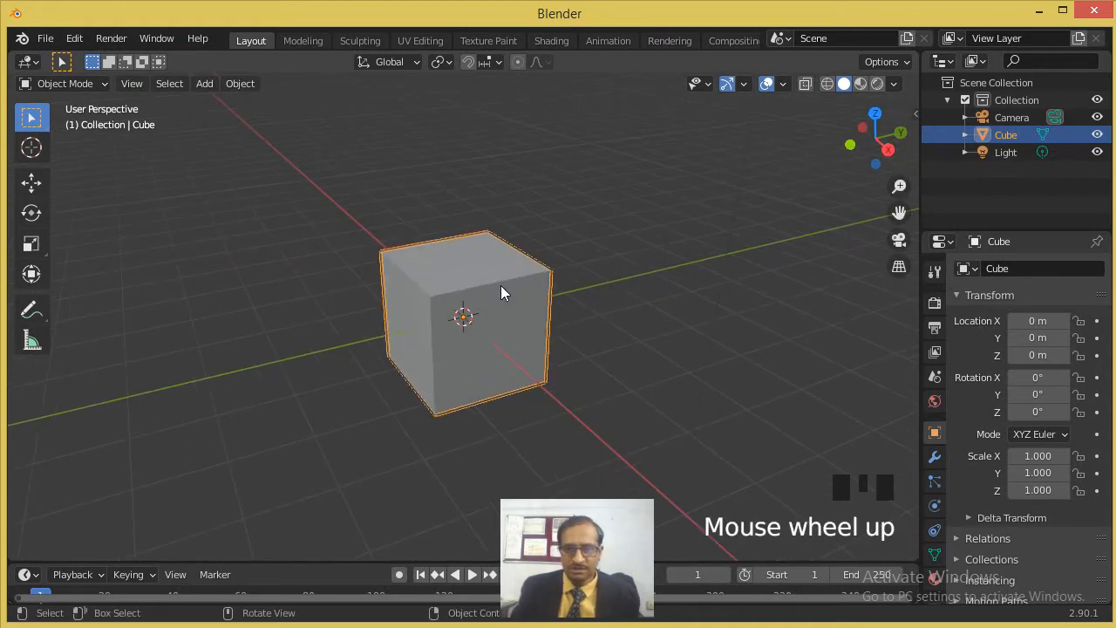
{"action": "scroll", "coordinate": [512, 288], "scroll_direction": "up", "scroll_amount": 1}
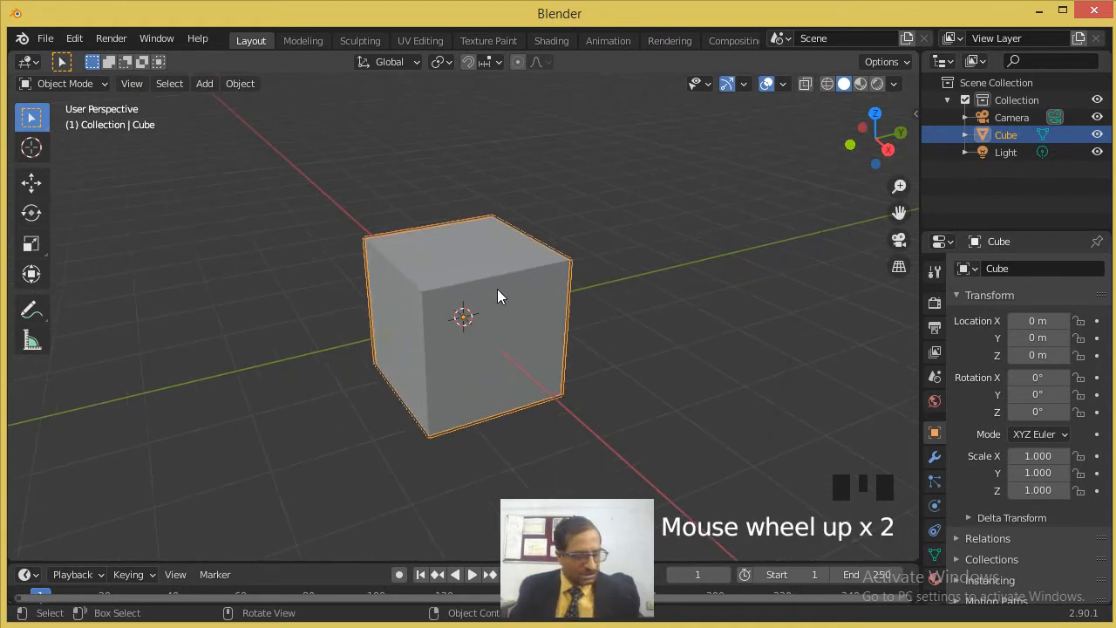
{"action": "key", "text": "Tab"}
{"action": "scroll", "coordinate": [500, 278], "scroll_direction": "down", "scroll_amount": 4}
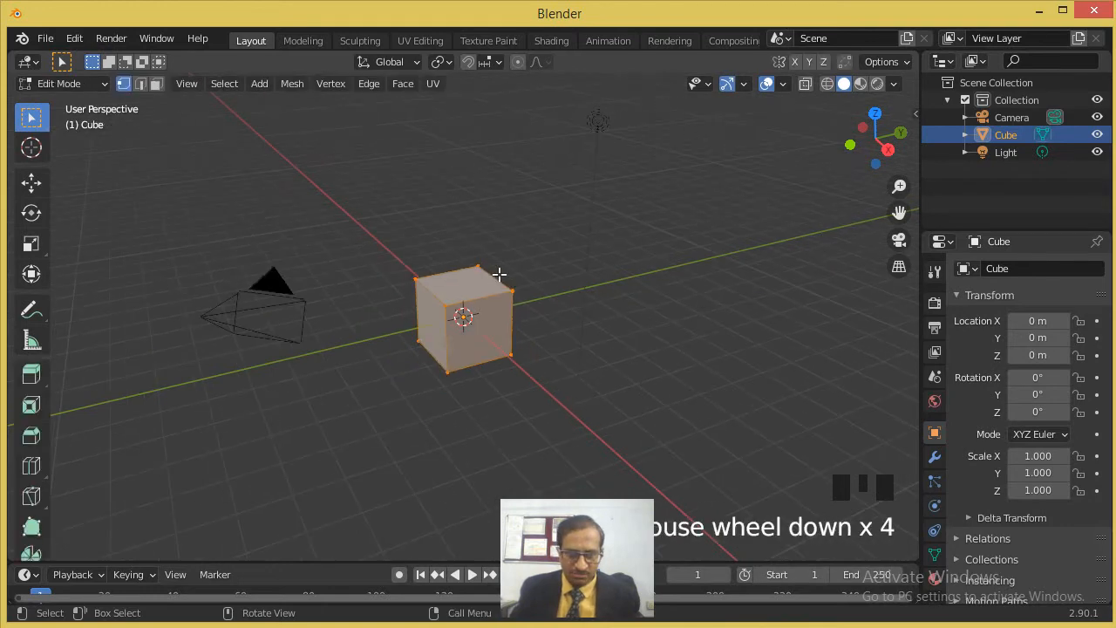
{"action": "scroll", "coordinate": [499, 274], "scroll_direction": "up", "scroll_amount": 3}
{"action": "scroll", "coordinate": [497, 275], "scroll_direction": "down", "scroll_amount": 2}
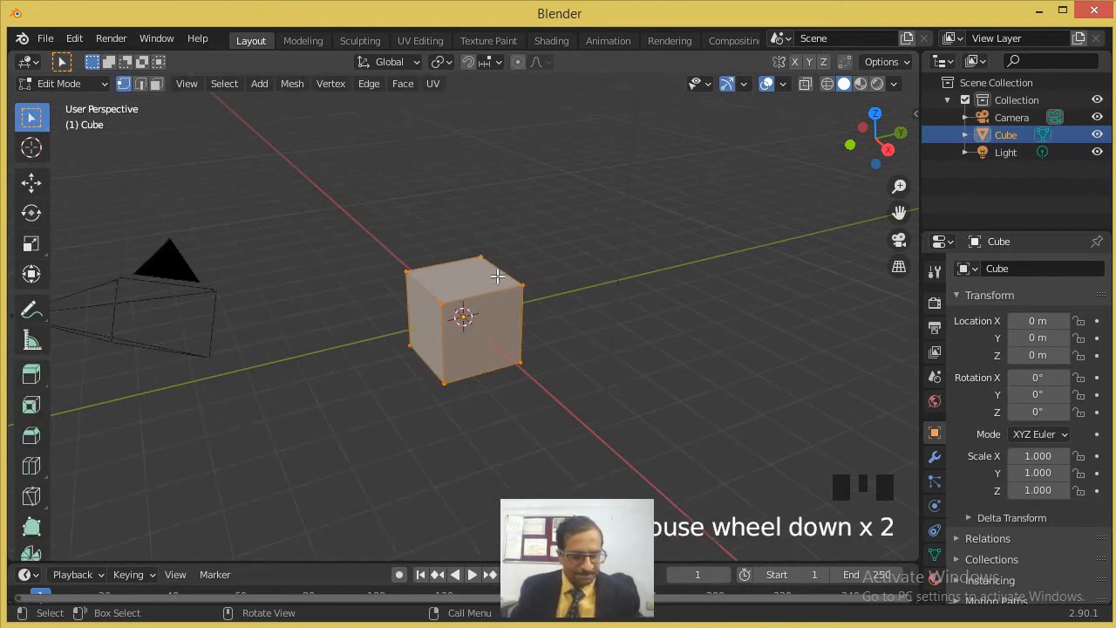
{"action": "left_click", "coordinate": [31, 244]}
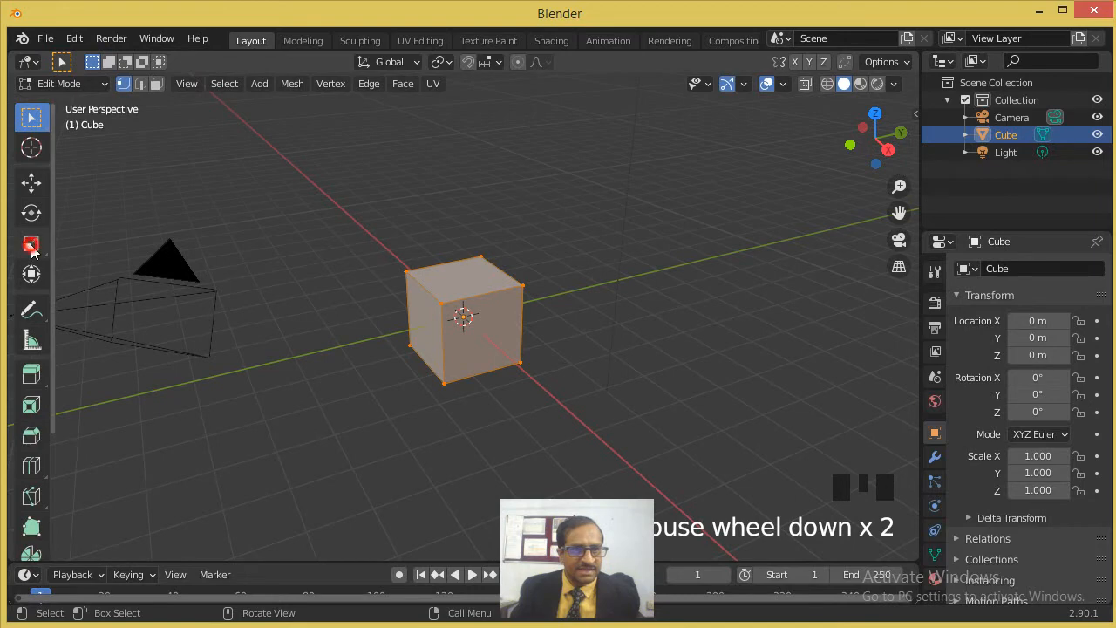
{"action": "left_click_drag", "start_coordinate": [522, 302], "coordinate": [710, 251]}
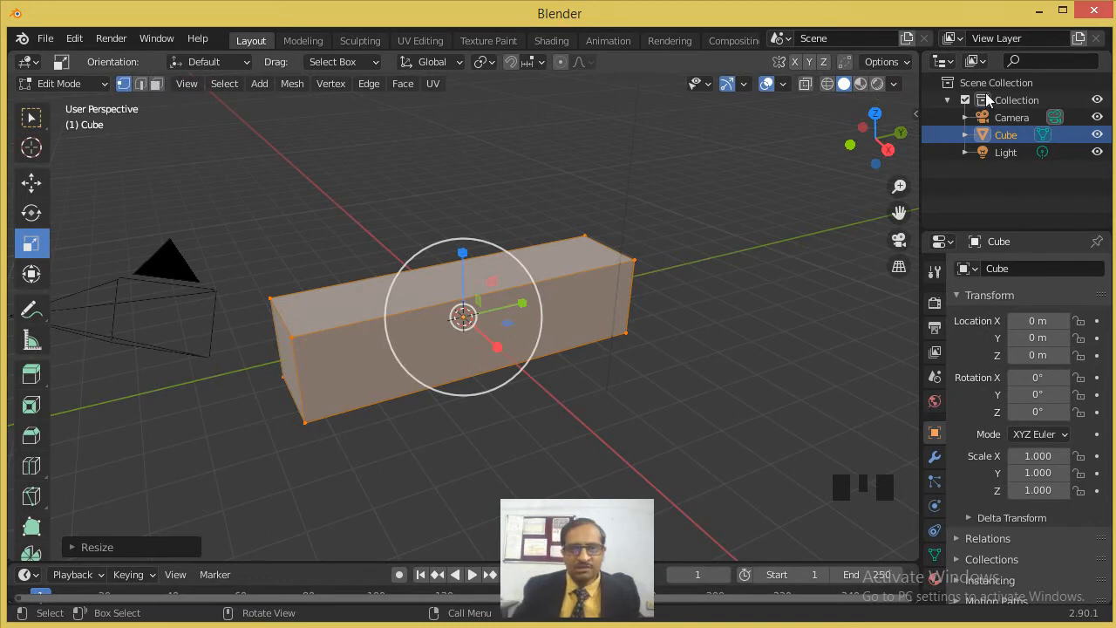
{"action": "left_click_drag", "start_coordinate": [522, 303], "coordinate": [540, 303]}
{"action": "middle_click_drag", "start_coordinate": [541, 304], "coordinate": [588, 299]}
{"action": "scroll", "coordinate": [540, 303], "scroll_direction": "up", "scroll_amount": 2}
{"action": "scroll", "coordinate": [526, 306], "scroll_direction": "down", "scroll_amount": 1}
{"action": "scroll", "coordinate": [583, 297], "scroll_direction": "up", "scroll_amount": 1}
{"action": "key", "text": "Tab"}
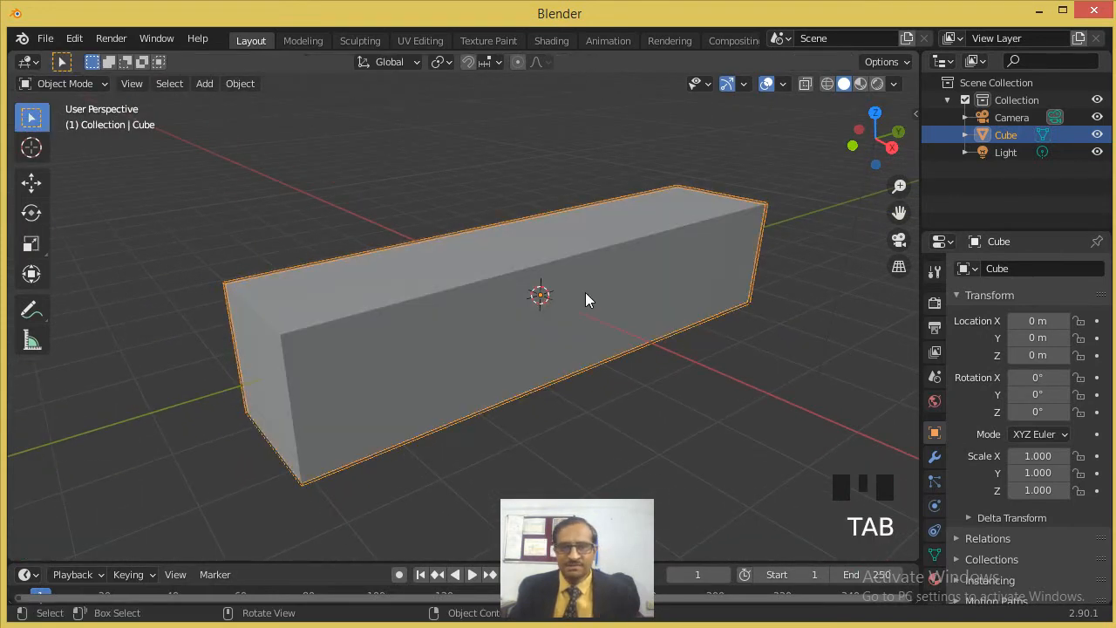
Step: Open the Shading workspace and change its Image Editor area to the UV Editor
{"action": "scroll", "coordinate": [558, 276], "scroll_direction": "down", "scroll_amount": 3}
{"action": "scroll", "coordinate": [552, 276], "scroll_direction": "up", "scroll_amount": 2}
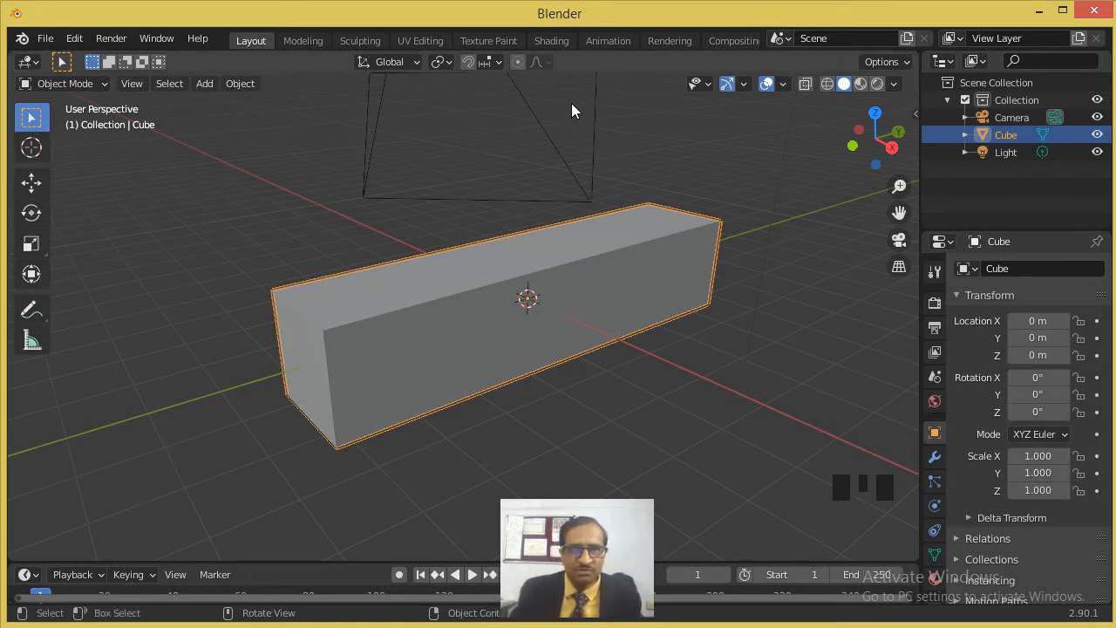
{"action": "left_click", "coordinate": [555, 42]}
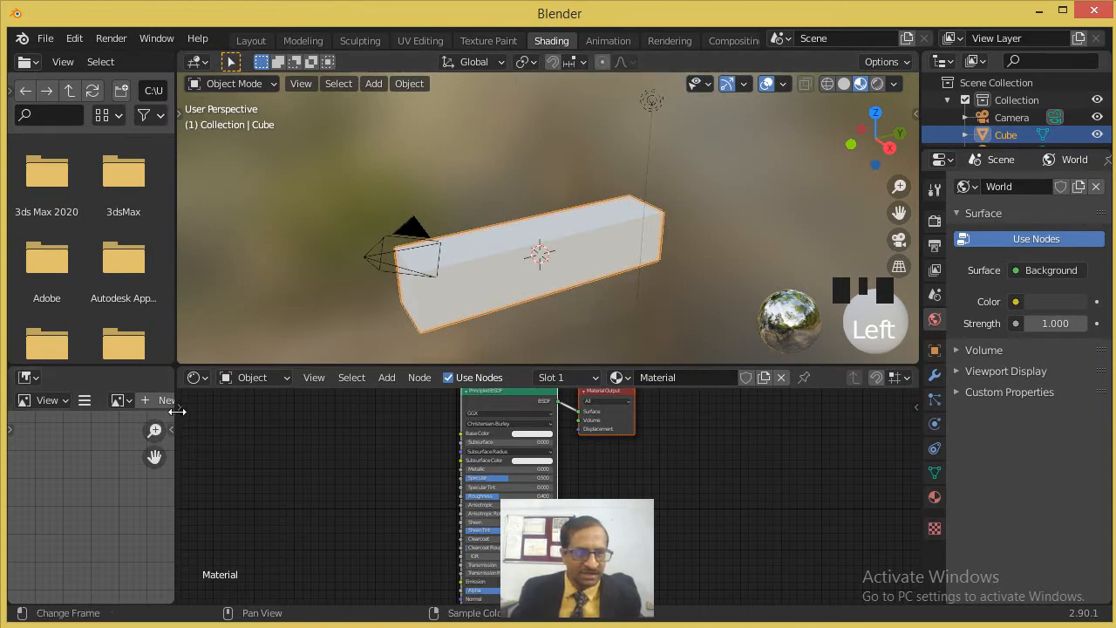
{"action": "left_click", "coordinate": [28, 381]}
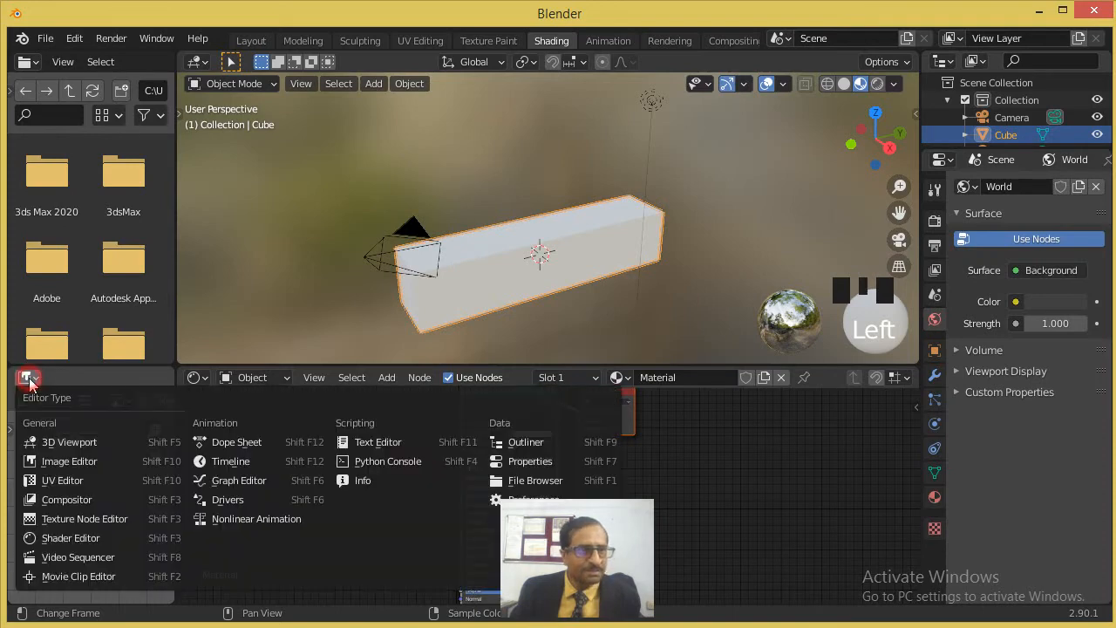
{"action": "left_click", "coordinate": [74, 480]}
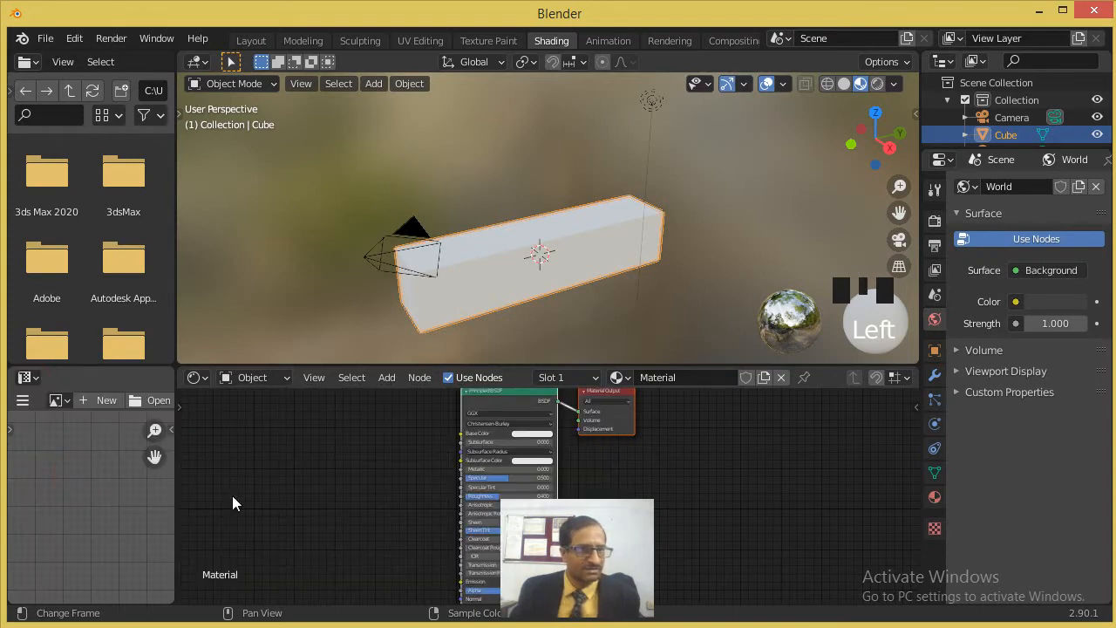
Step: Put the box in Edit Mode to display its UV layout and widen the UV Editor area
{"action": "left_click", "coordinate": [258, 84]}
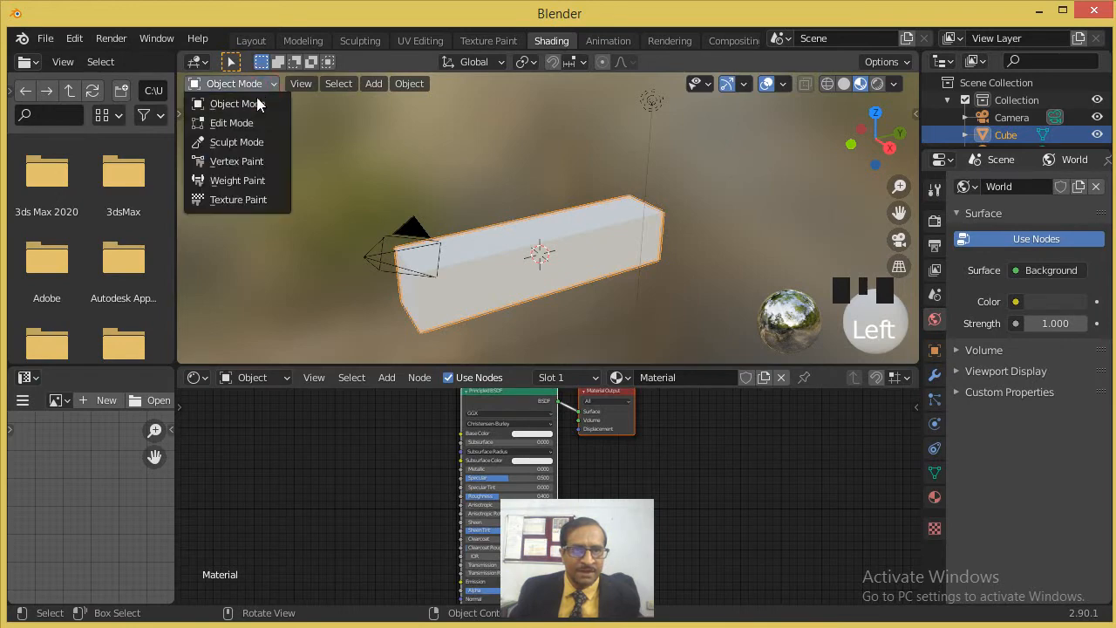
{"action": "left_click", "coordinate": [251, 123]}
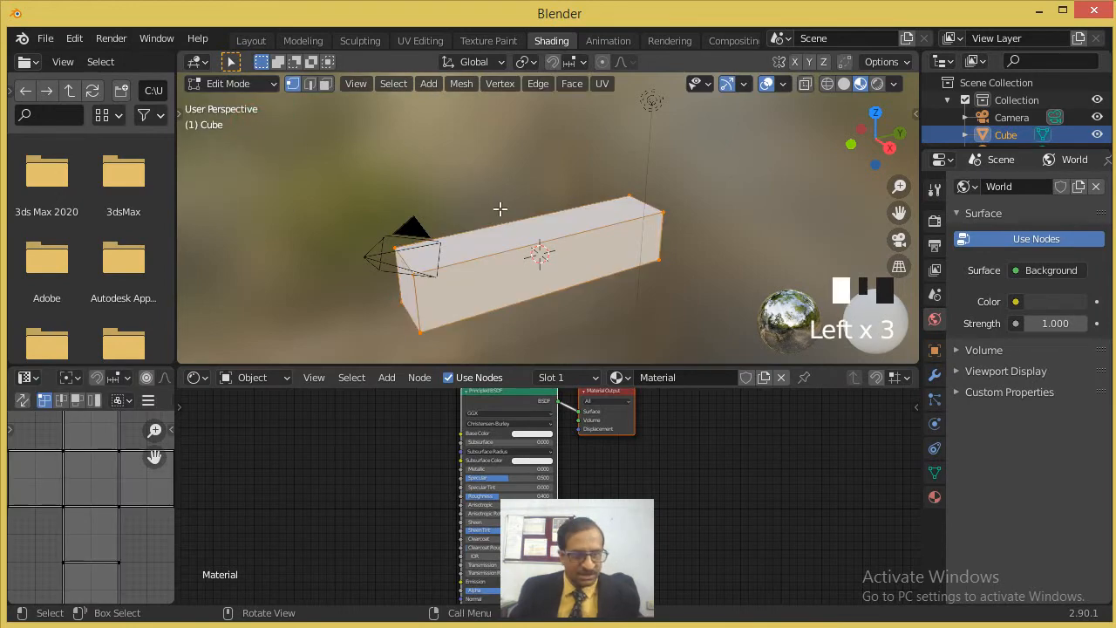
{"action": "middle_click_drag", "start_coordinate": [454, 256], "coordinate": [328, 331]}
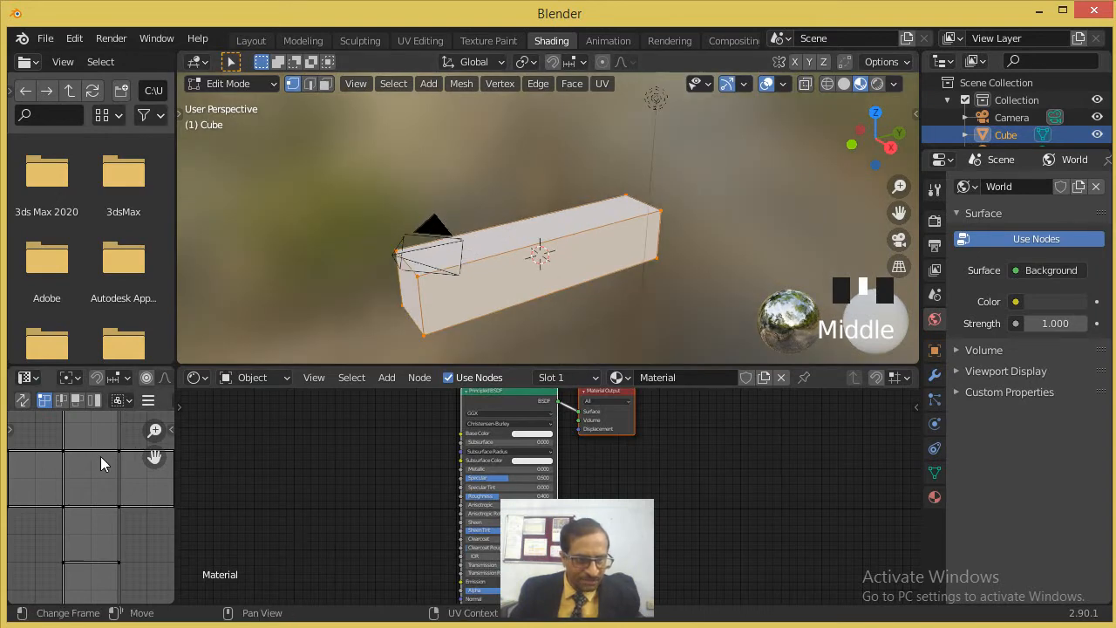
{"action": "scroll", "coordinate": [100, 463], "scroll_direction": "down", "scroll_amount": 2}
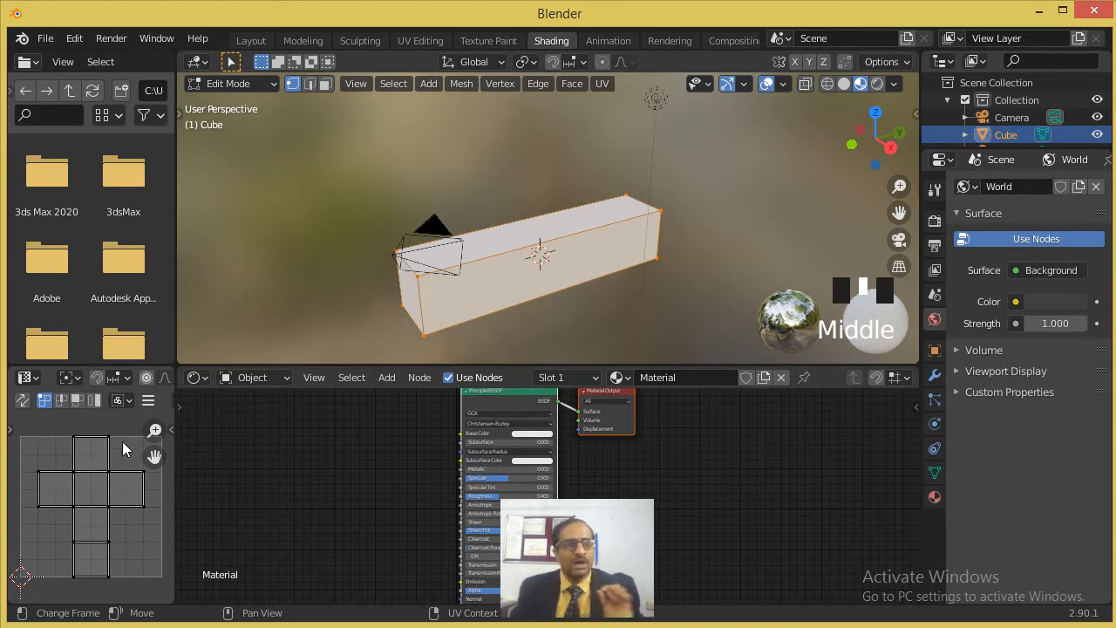
{"action": "left_click_drag", "start_coordinate": [175, 438], "coordinate": [280, 437]}
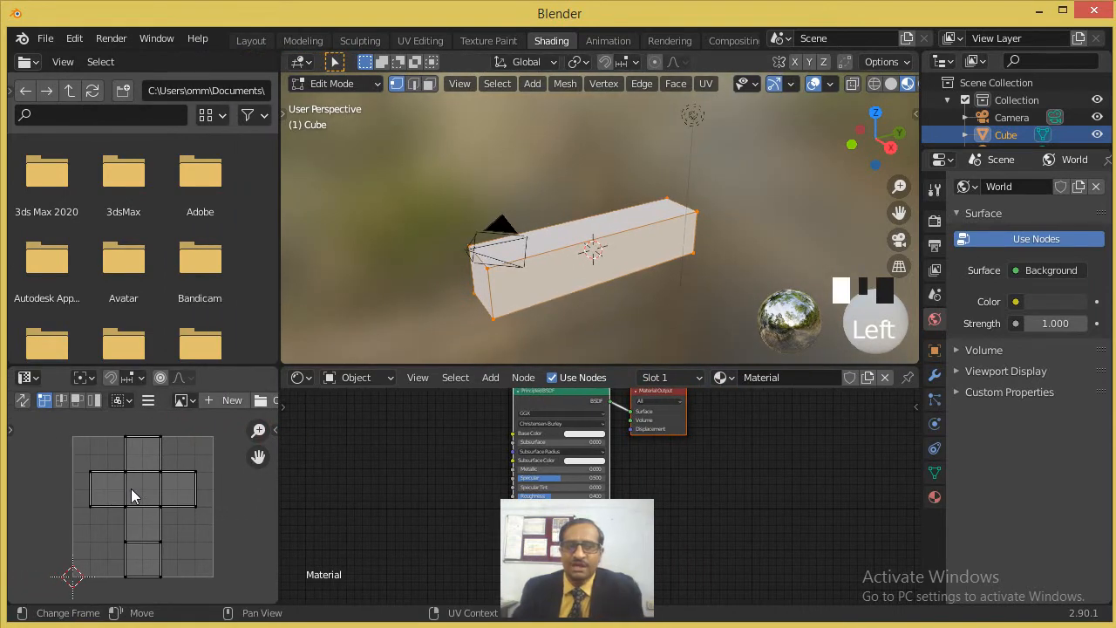
Step: View the box's UV layout in the UV Editing workspace and return to the Shading workspace
{"action": "left_click", "coordinate": [416, 41]}
{"action": "scroll", "coordinate": [273, 327], "scroll_direction": "up", "scroll_amount": 2}
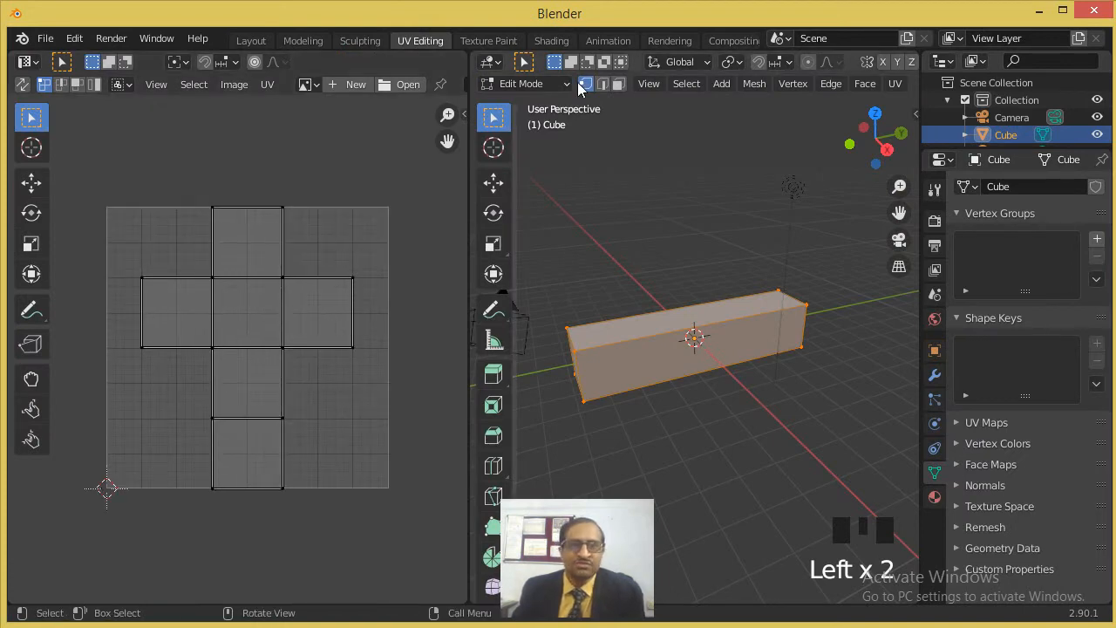
{"action": "left_click", "coordinate": [547, 41]}
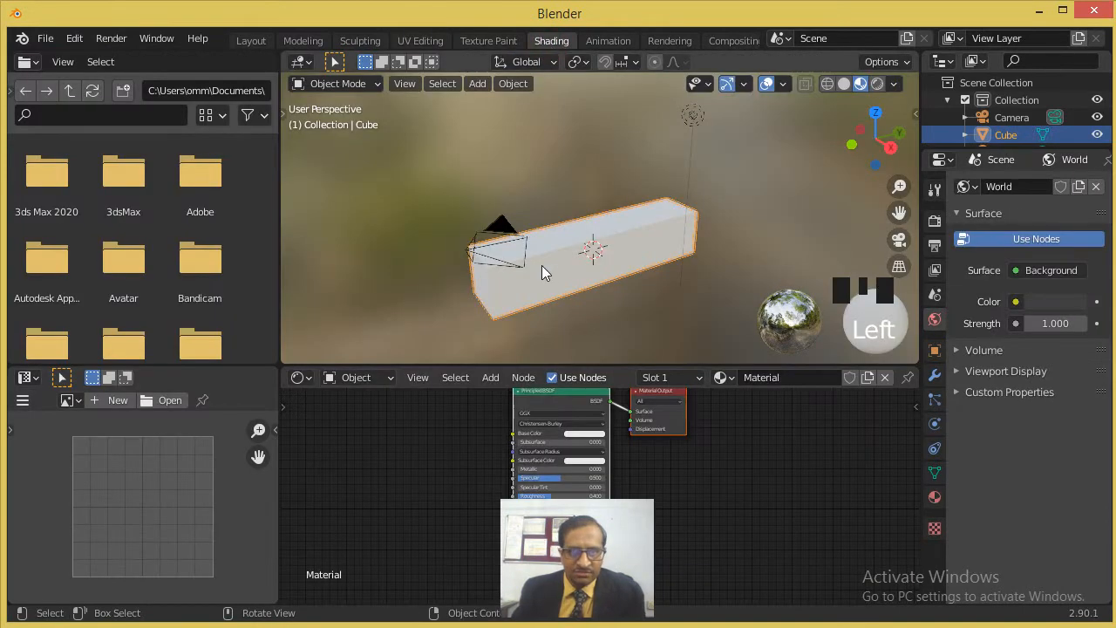
Step: Select the whole box mesh in Edit Mode and pick the upper-right vertex of the cross's central face in the UV layout
{"action": "middle_click_drag", "start_coordinate": [140, 461], "coordinate": [144, 461]}
{"action": "middle_click_drag", "start_coordinate": [563, 237], "coordinate": [567, 237]}
{"action": "left_click", "coordinate": [357, 79]}
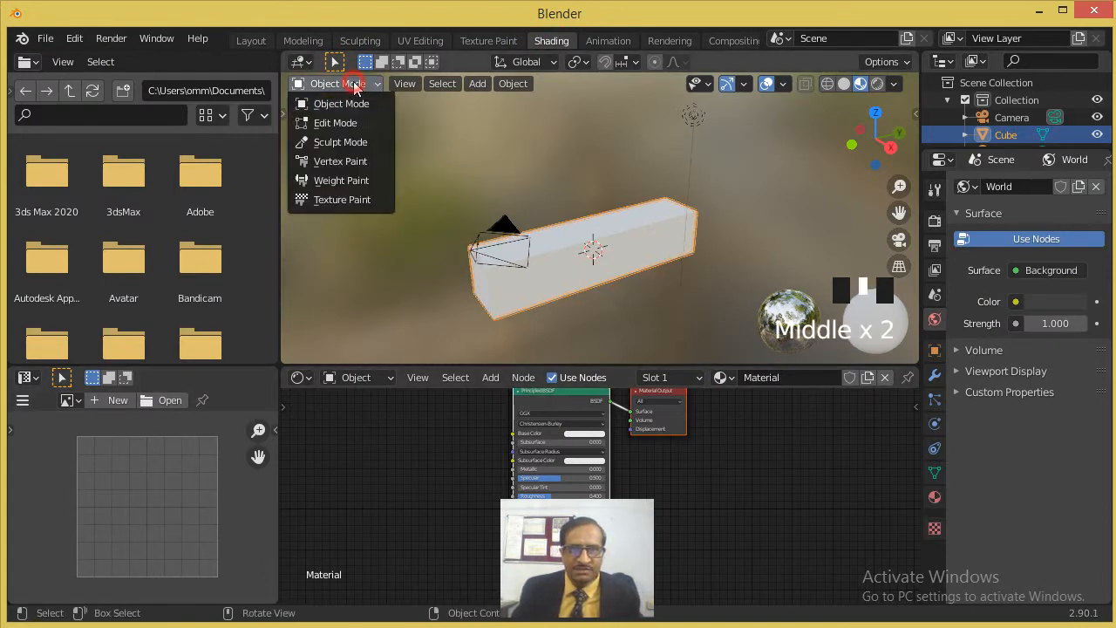
{"action": "left_click", "coordinate": [349, 118]}
{"action": "key", "text": "a"}
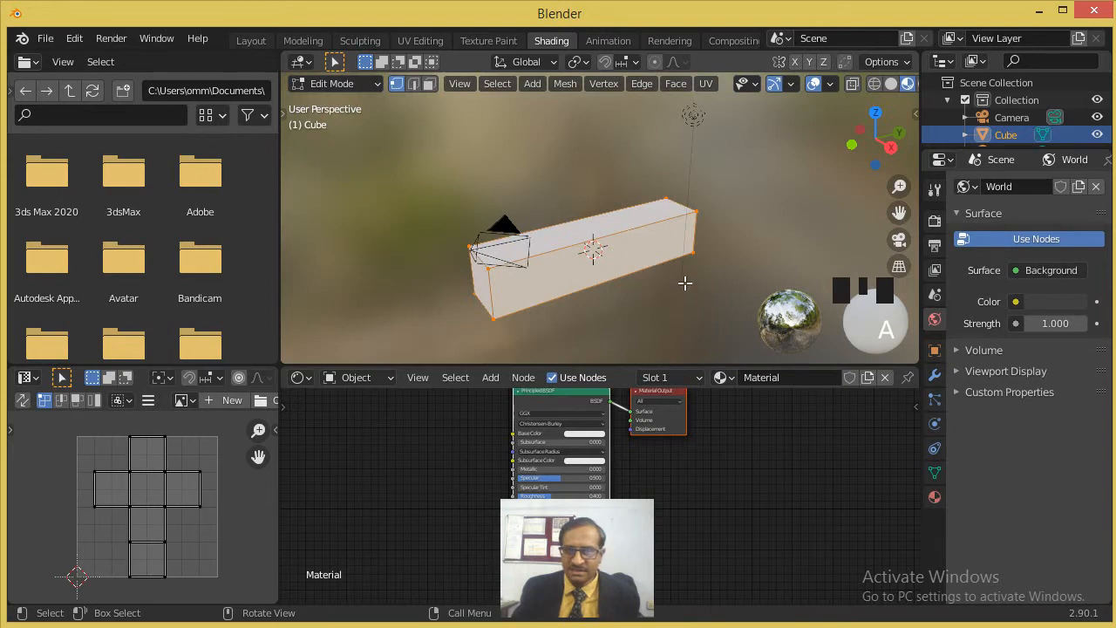
{"action": "left_click", "coordinate": [155, 479]}
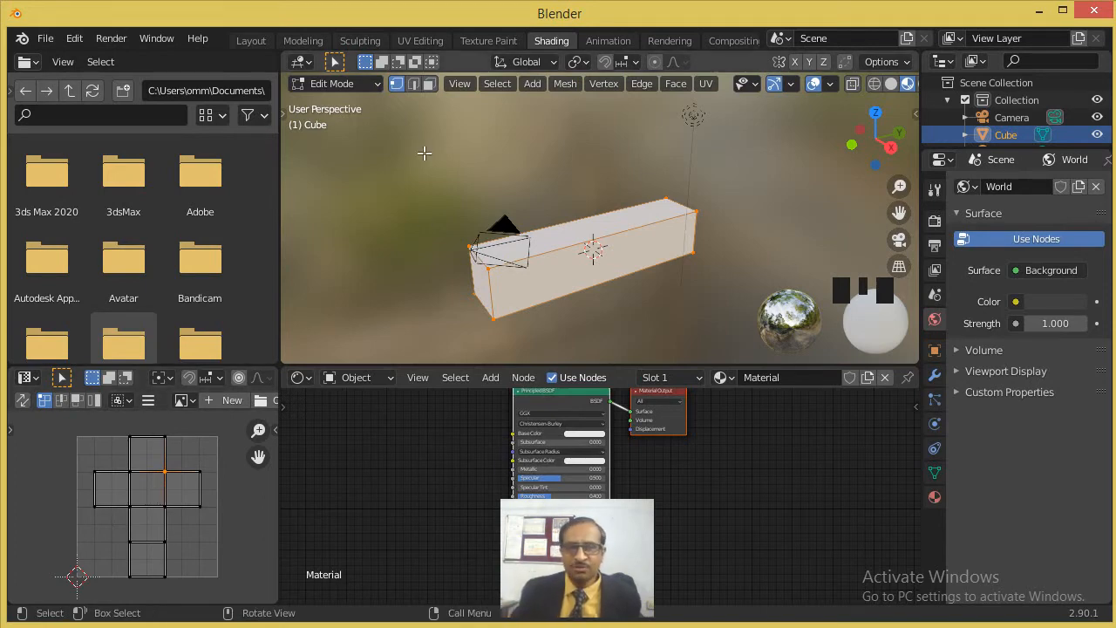
{"action": "scroll", "coordinate": [158, 477], "scroll_direction": "up", "scroll_amount": 1}
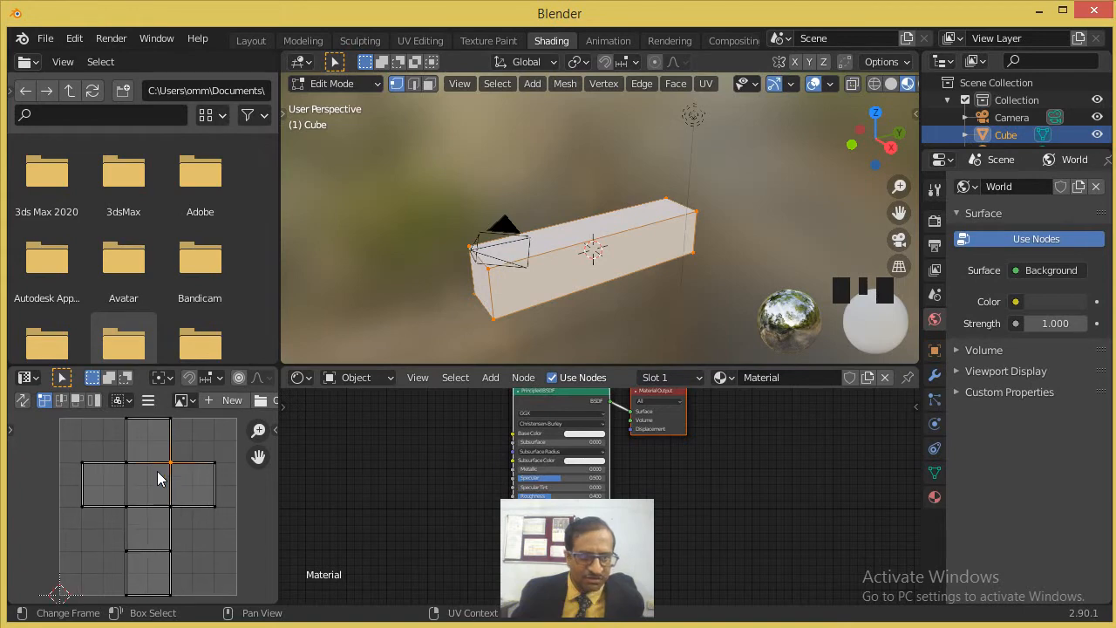
Step: In the UV Editing workspace, export the box's UV layout to the Desktop as the PNG image uvlayout.png
{"action": "left_click", "coordinate": [418, 43]}
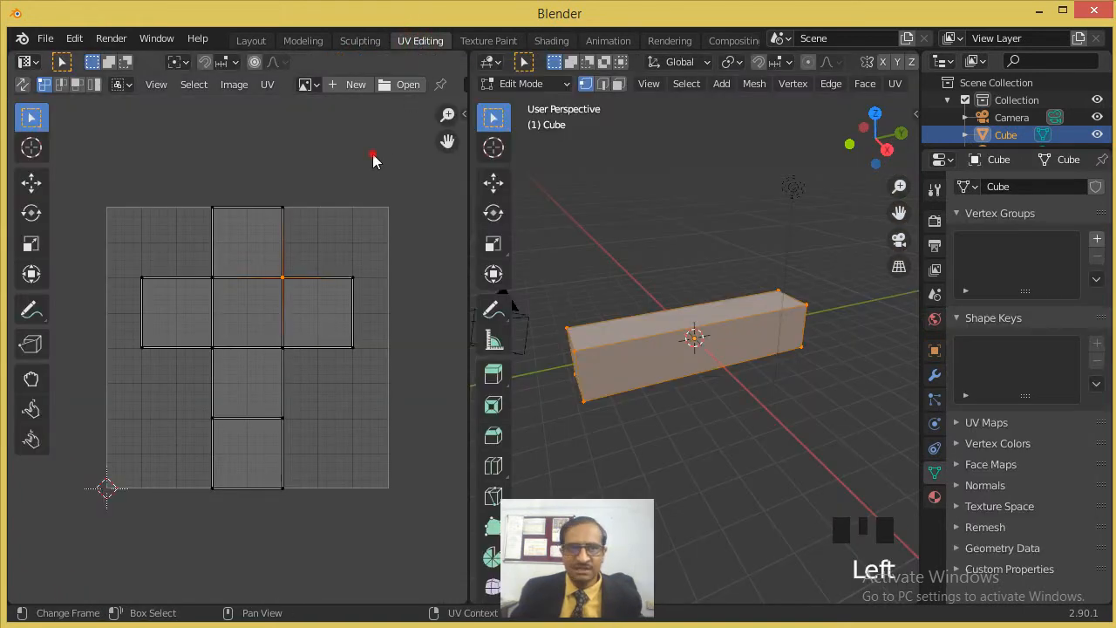
{"action": "left_click", "coordinate": [326, 168]}
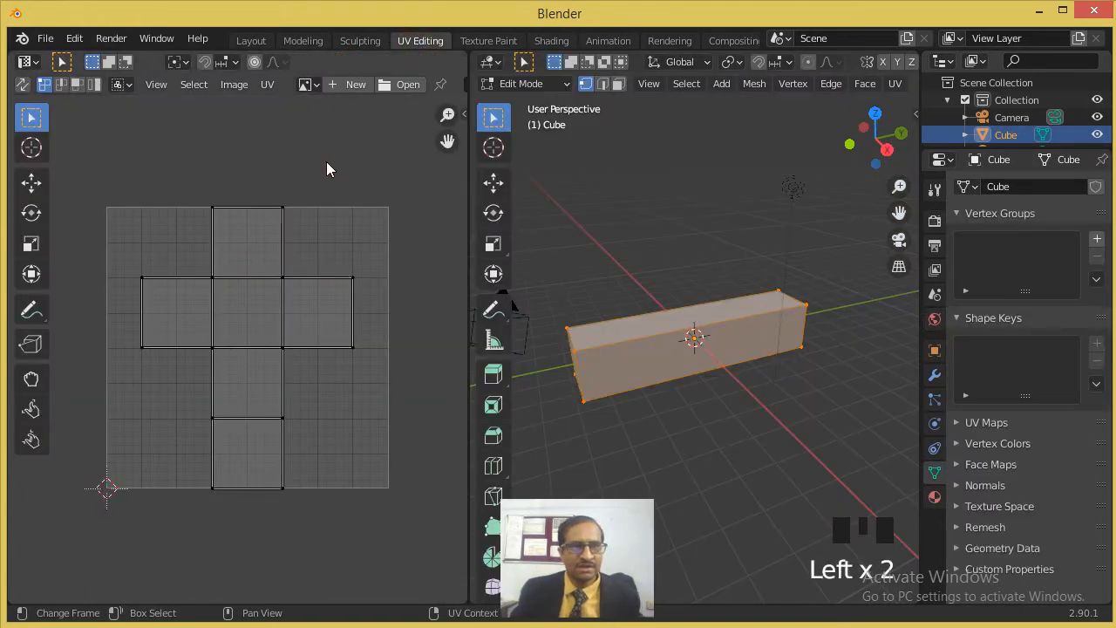
{"action": "left_click", "coordinate": [268, 86]}
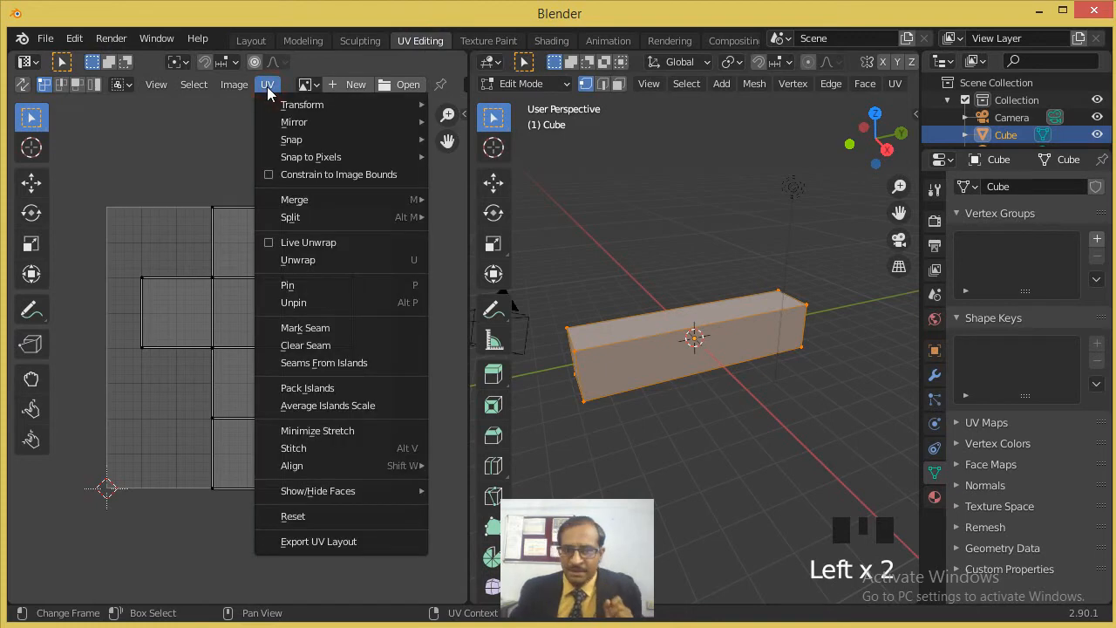
{"action": "left_click", "coordinate": [365, 543]}
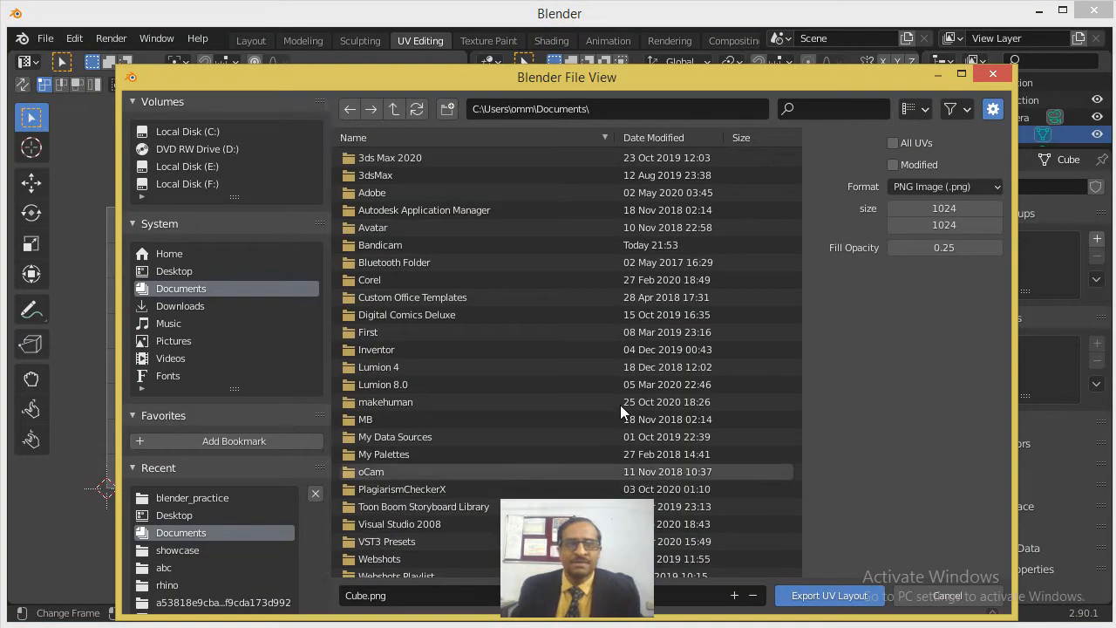
{"action": "left_click", "coordinate": [178, 271]}
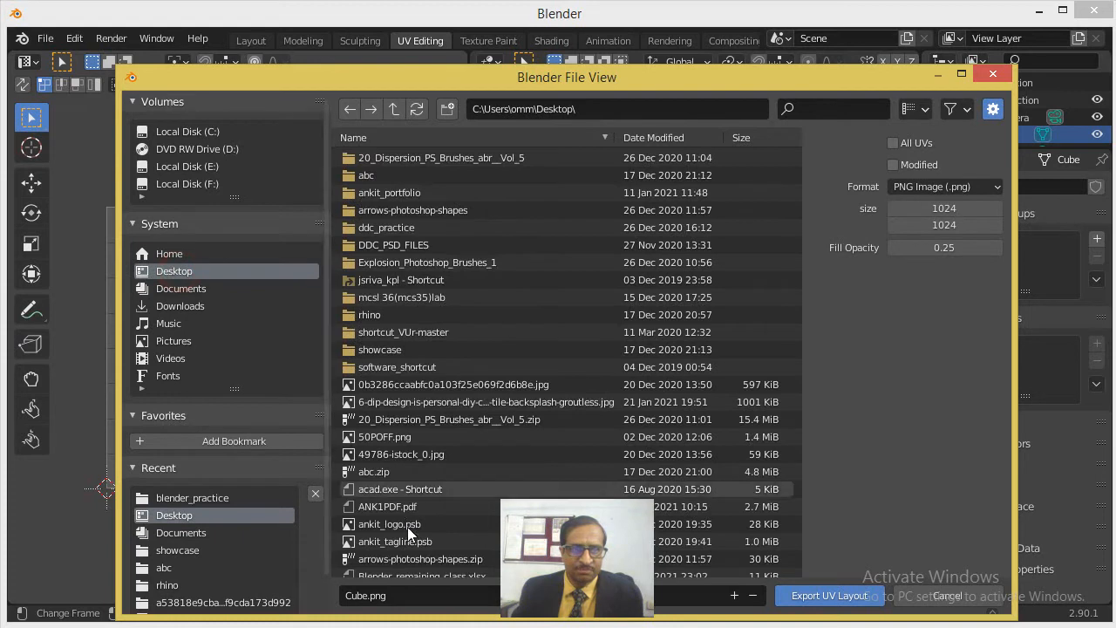
{"action": "left_click", "coordinate": [408, 594]}
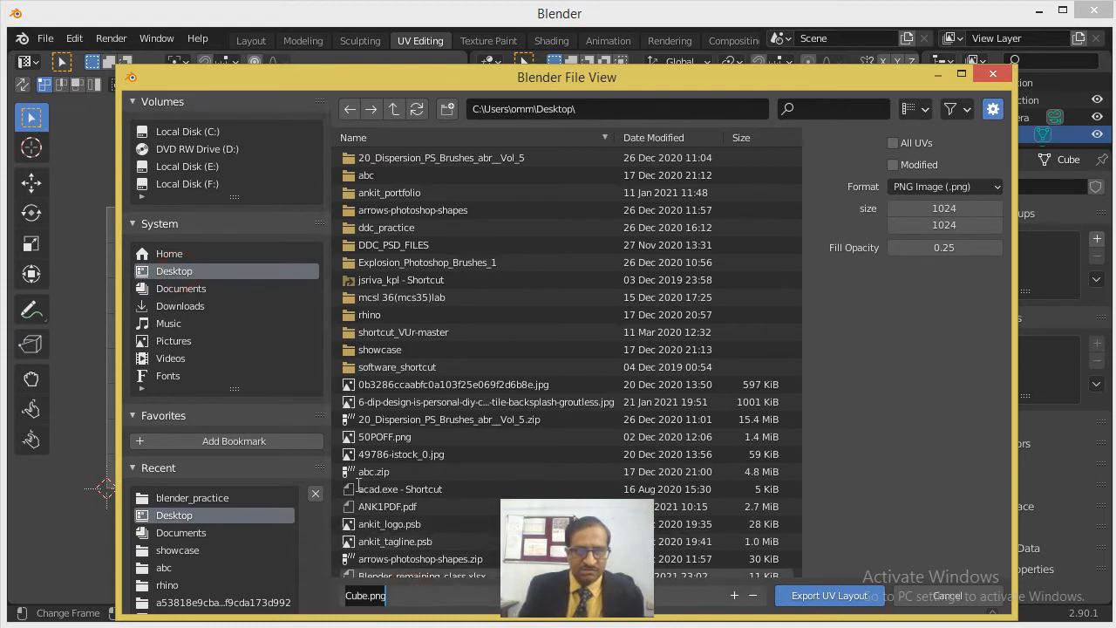
{"action": "type", "text": "uv"}
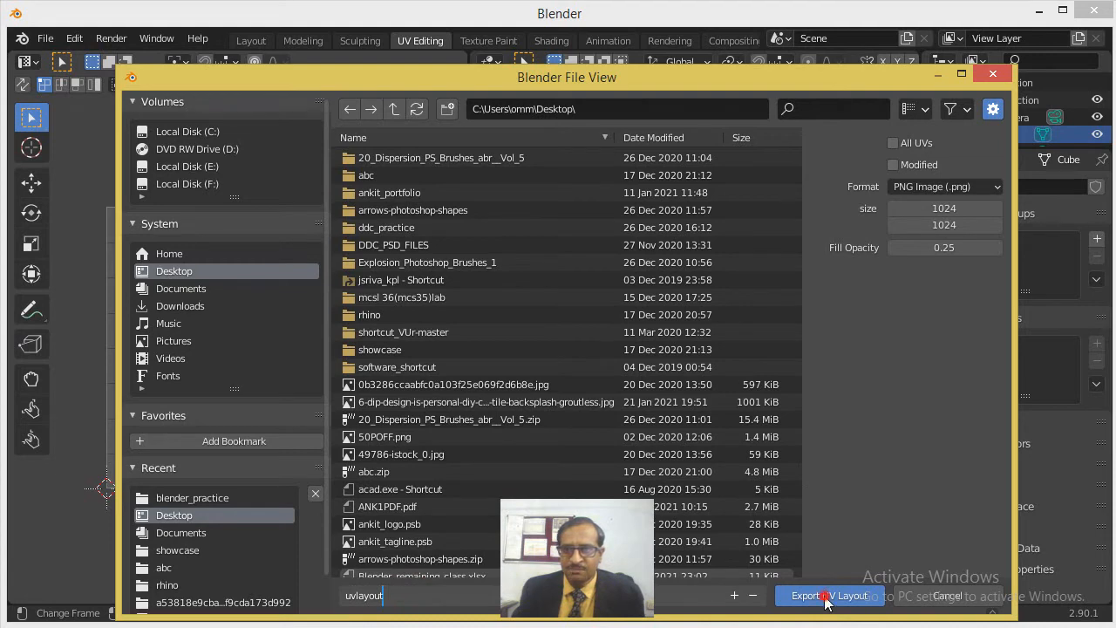
{"action": "type", "text": "layout"}
{"action": "key", "text": "Return"}
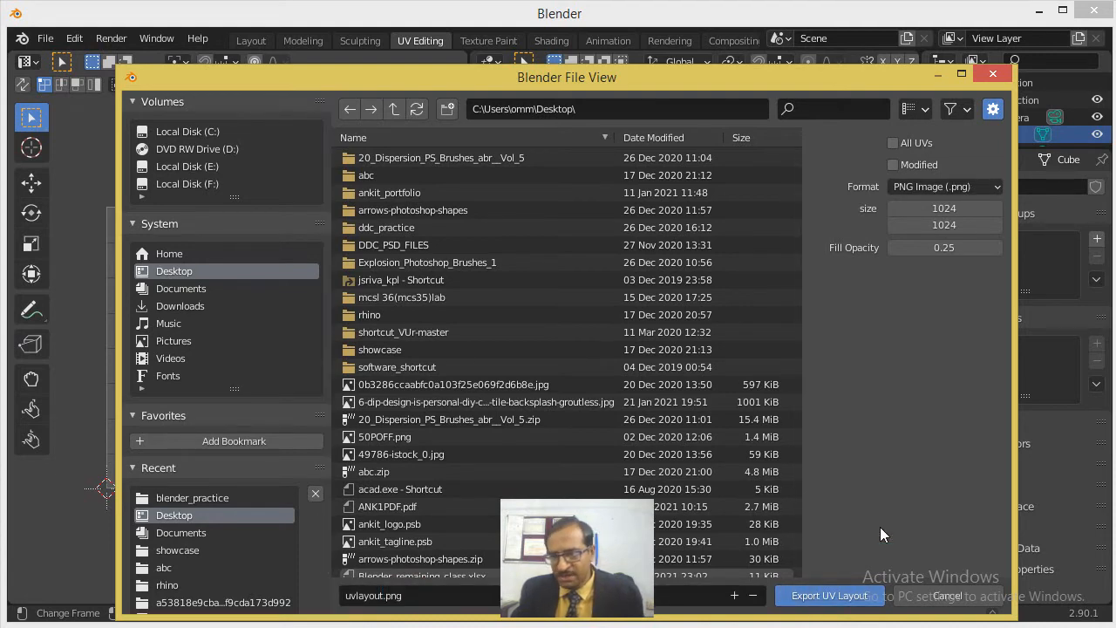
{"action": "left_click", "coordinate": [847, 597]}
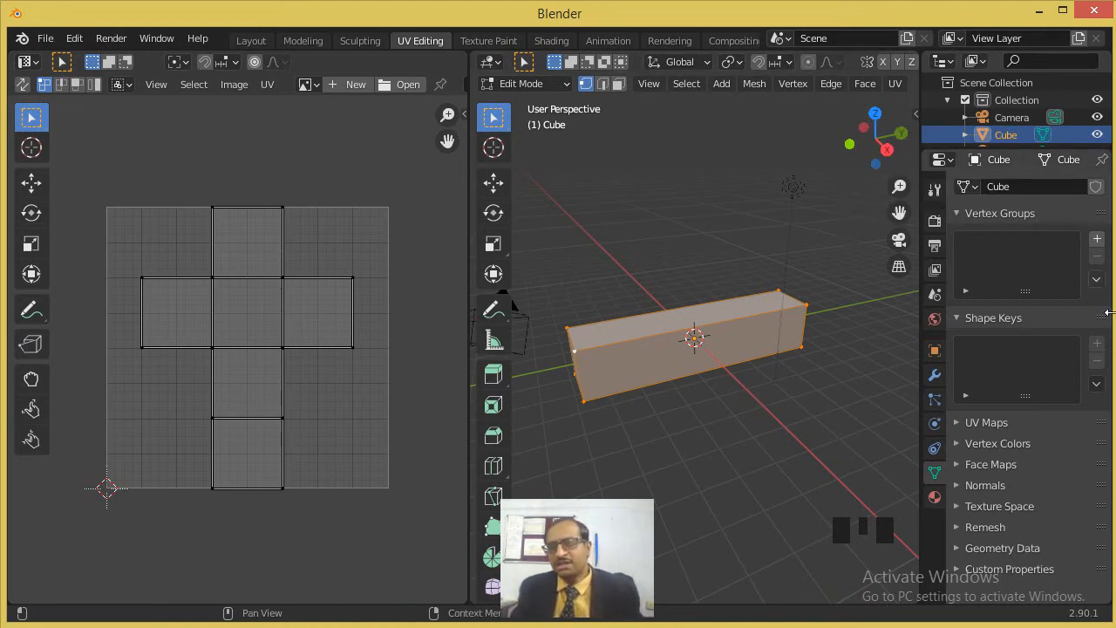
Step: Switch to Adobe Photoshop and open uvlayout.png from the Desktop
{"action": "mouse_move", "coordinate": [1115, 333]}
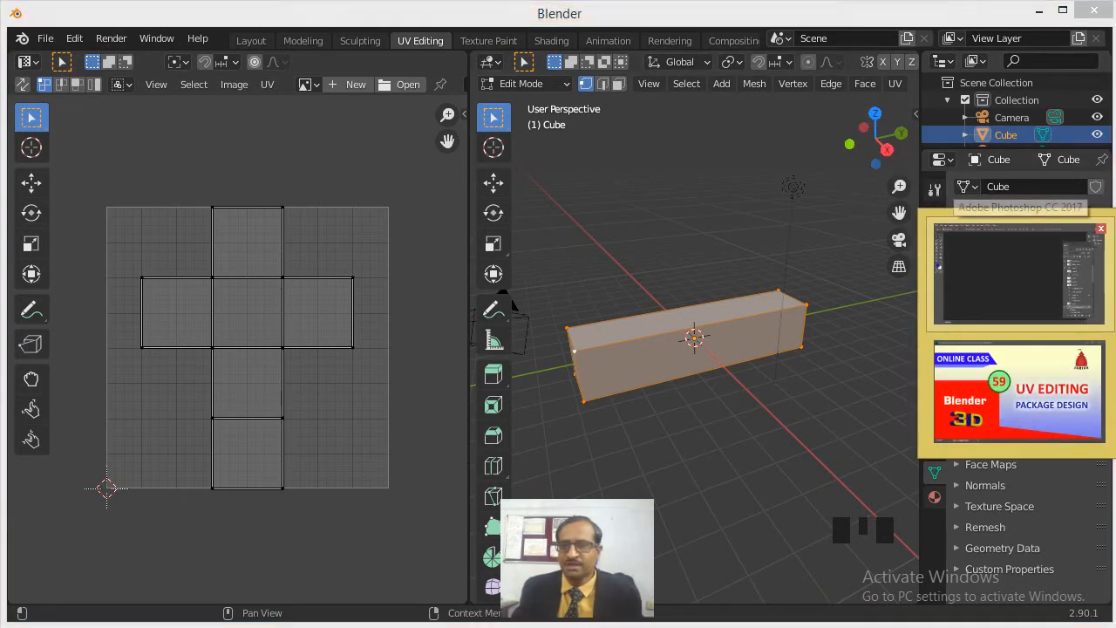
{"action": "left_click", "coordinate": [1016, 273]}
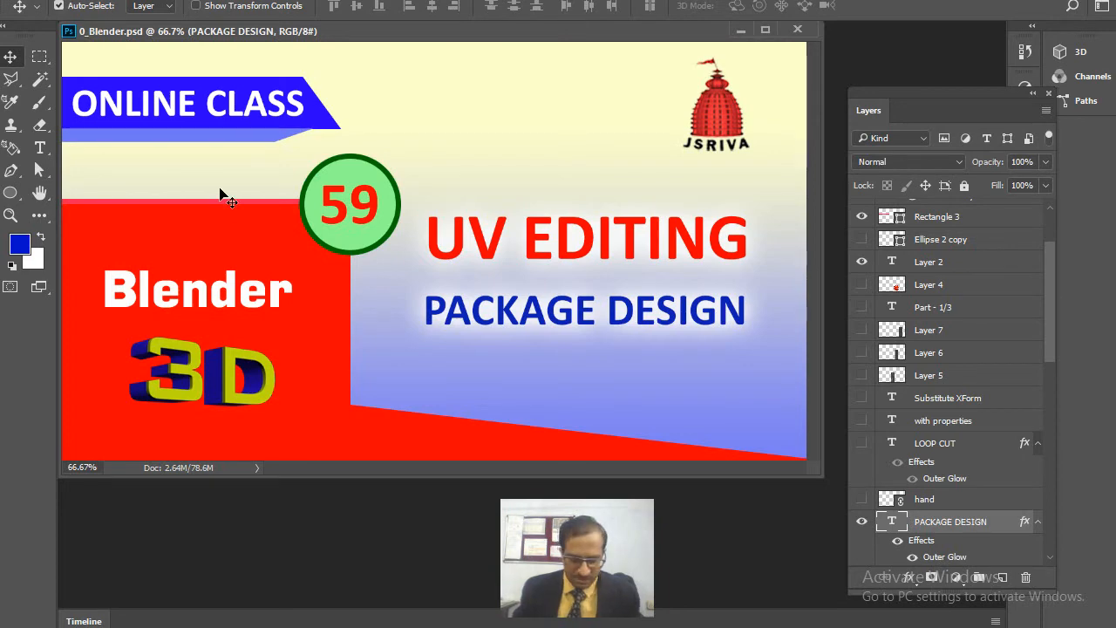
{"action": "key", "text": "ctrl+o"}
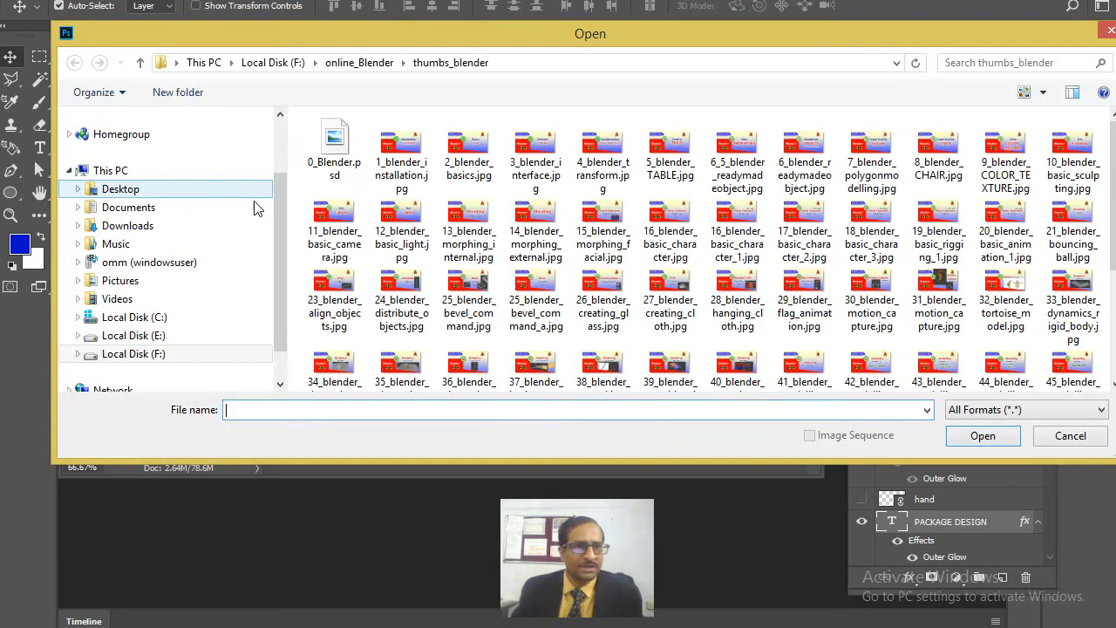
{"action": "left_click", "coordinate": [142, 189]}
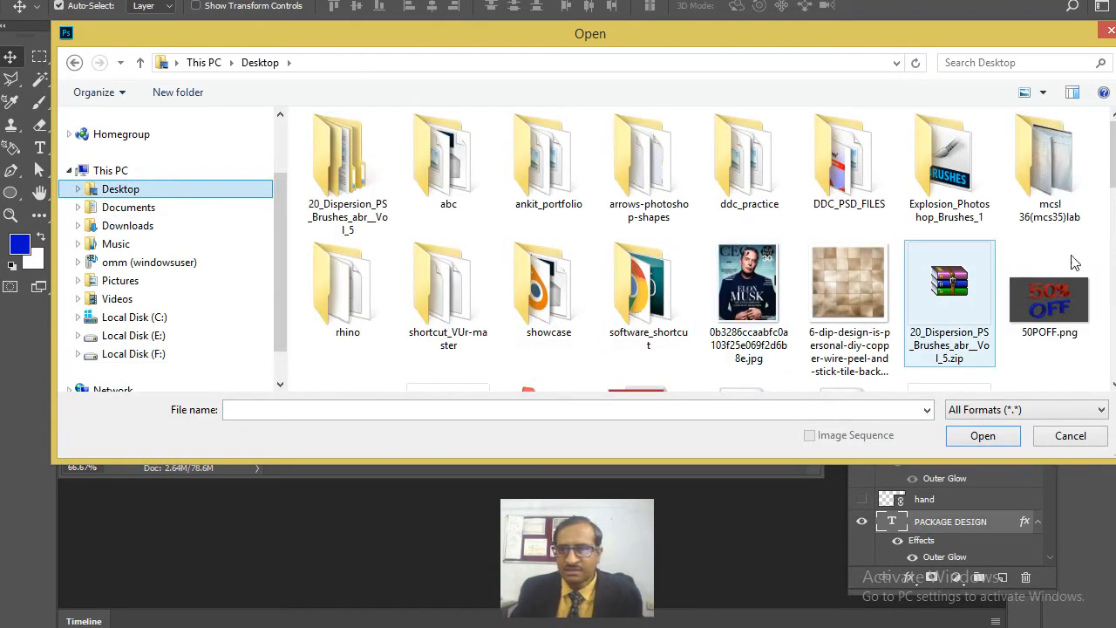
{"action": "scroll", "coordinate": [1101, 170], "scroll_direction": "down", "scroll_amount": 5}
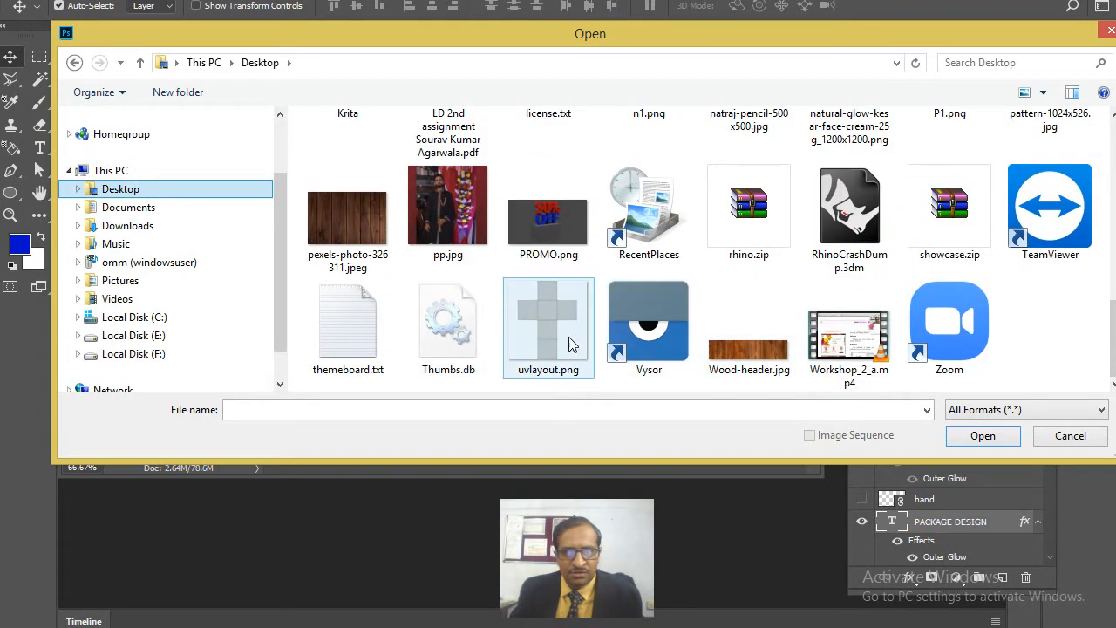
{"action": "left_click", "coordinate": [549, 322]}
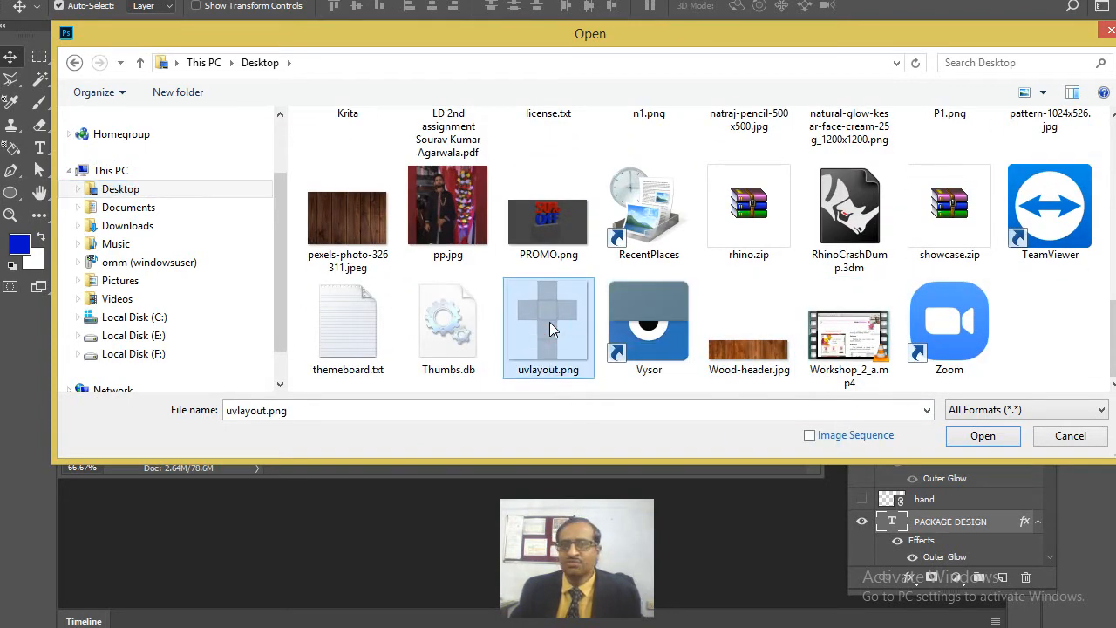
{"action": "left_click", "coordinate": [983, 436]}
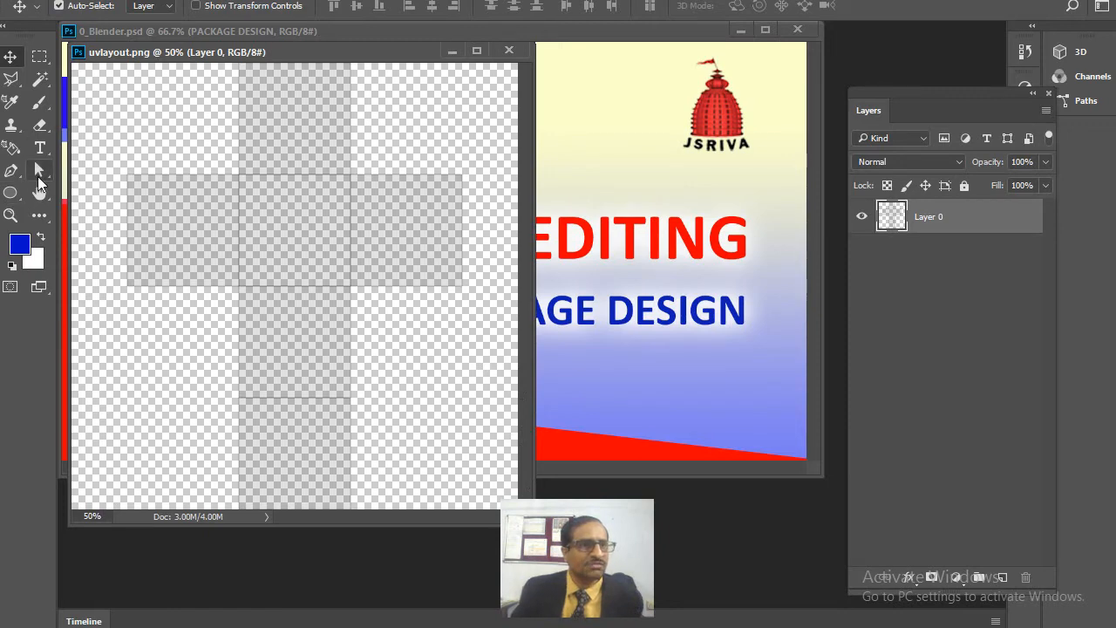
Step: Draw a blue rectangle about 234 × 232 px inside the layout's top face and copy it onto the other five faces
{"action": "left_click", "coordinate": [13, 194]}
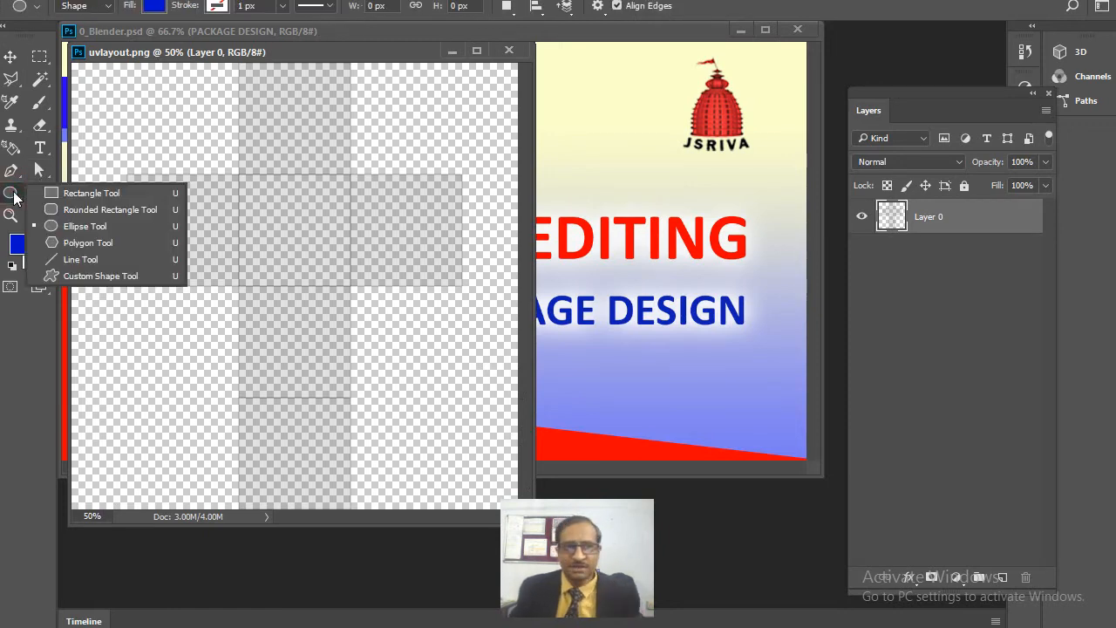
{"action": "left_click", "coordinate": [58, 194]}
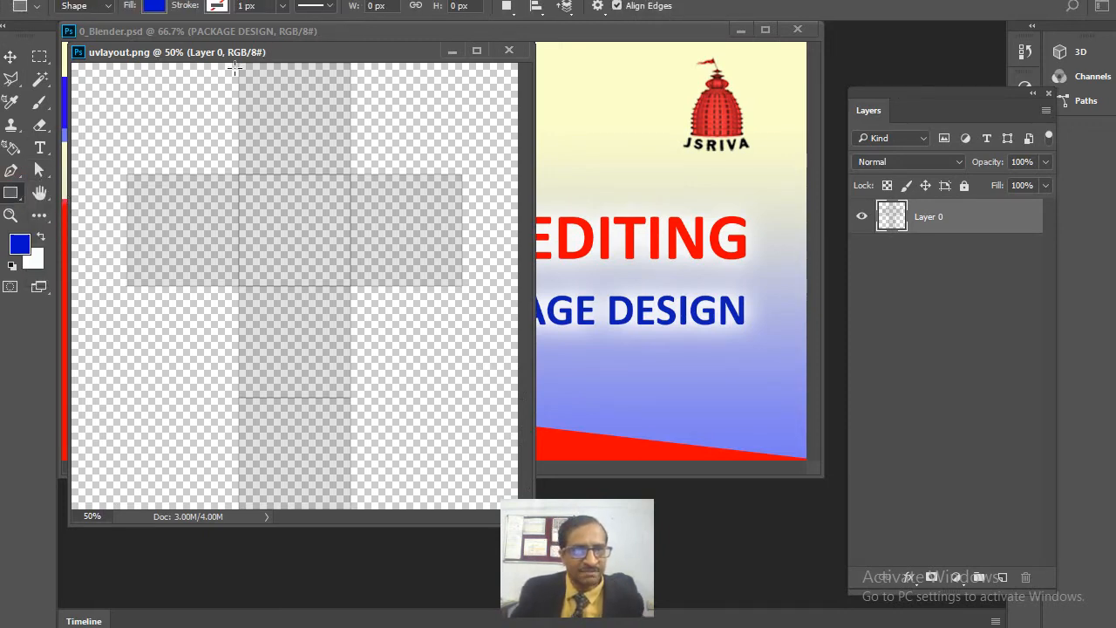
{"action": "left_click_drag", "start_coordinate": [243, 67], "coordinate": [346, 169]}
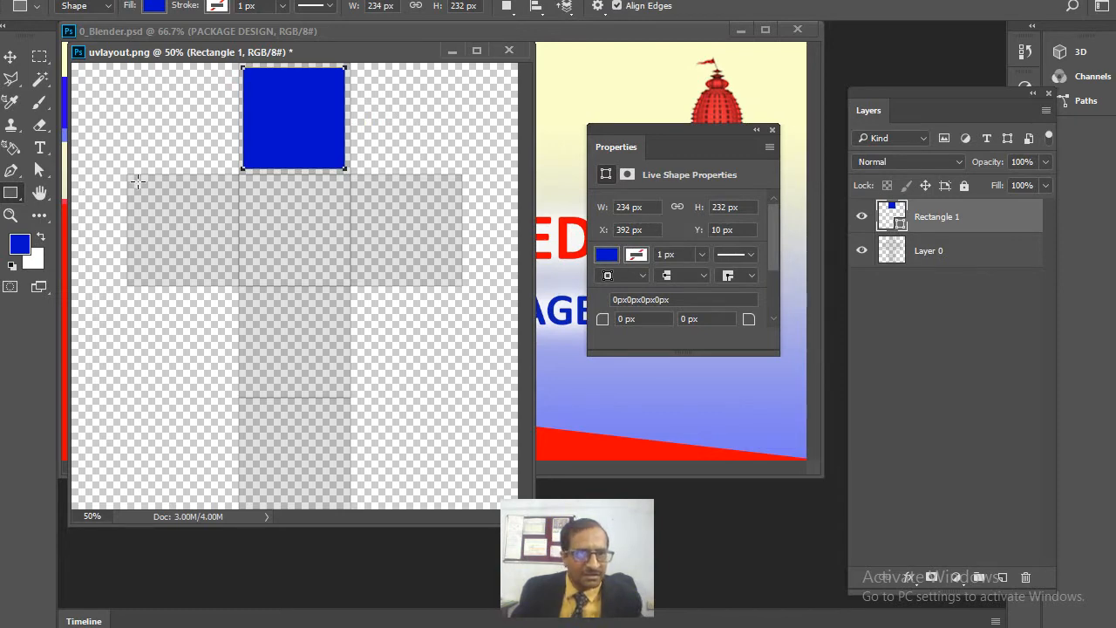
{"action": "left_click", "coordinate": [10, 56]}
{"action": "left_click_drag", "start_coordinate": [296, 127], "coordinate": [286, 446]}
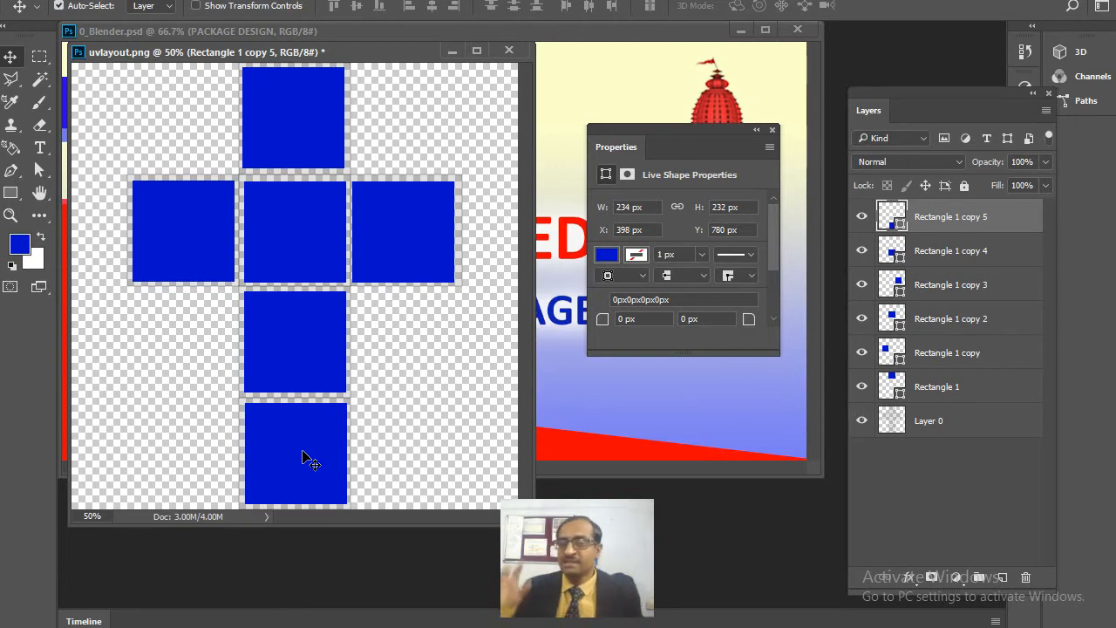
Step: Recolour the rectangle on the left arm of the cross to bright pink
{"action": "left_click", "coordinate": [217, 242]}
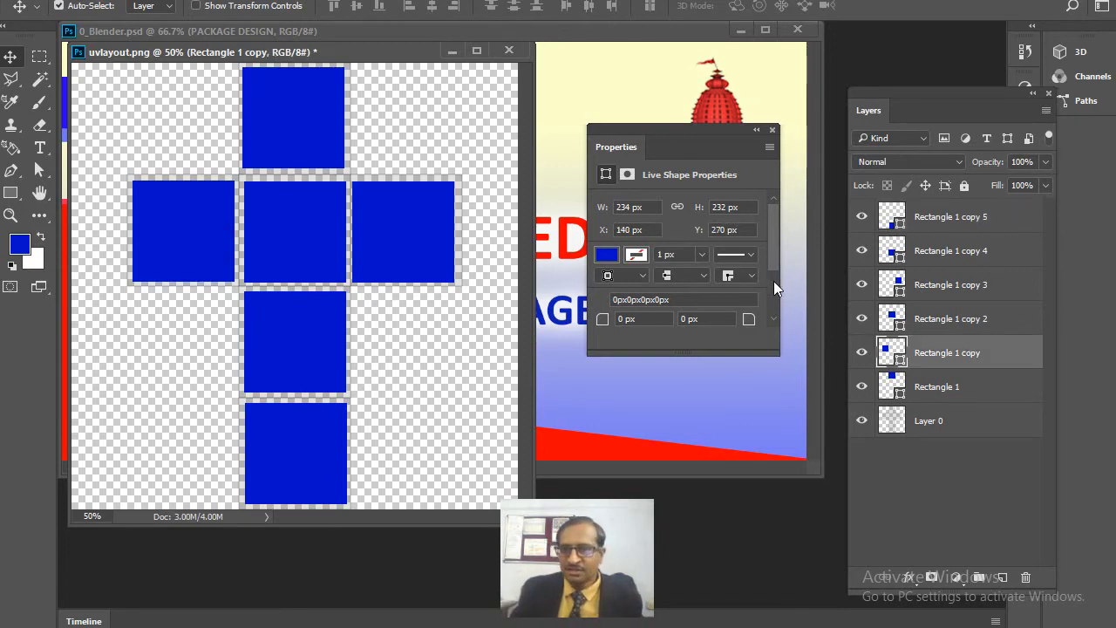
{"action": "double_click", "coordinate": [894, 353]}
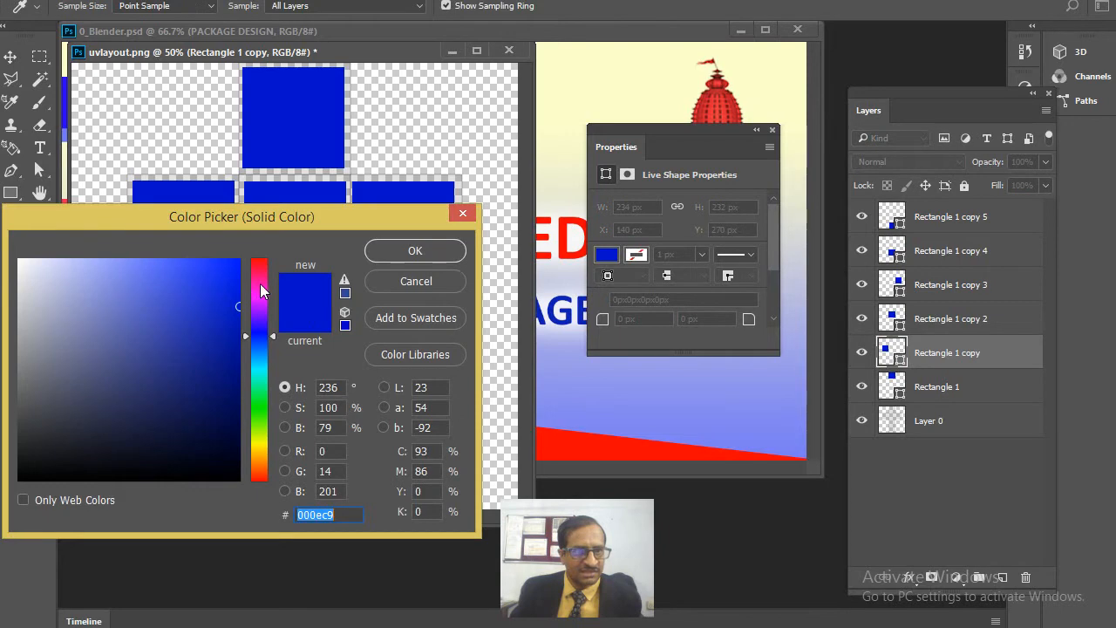
{"action": "left_click_drag", "start_coordinate": [259, 335], "coordinate": [259, 284]}
{"action": "left_click", "coordinate": [226, 282]}
{"action": "left_click", "coordinate": [415, 250]}
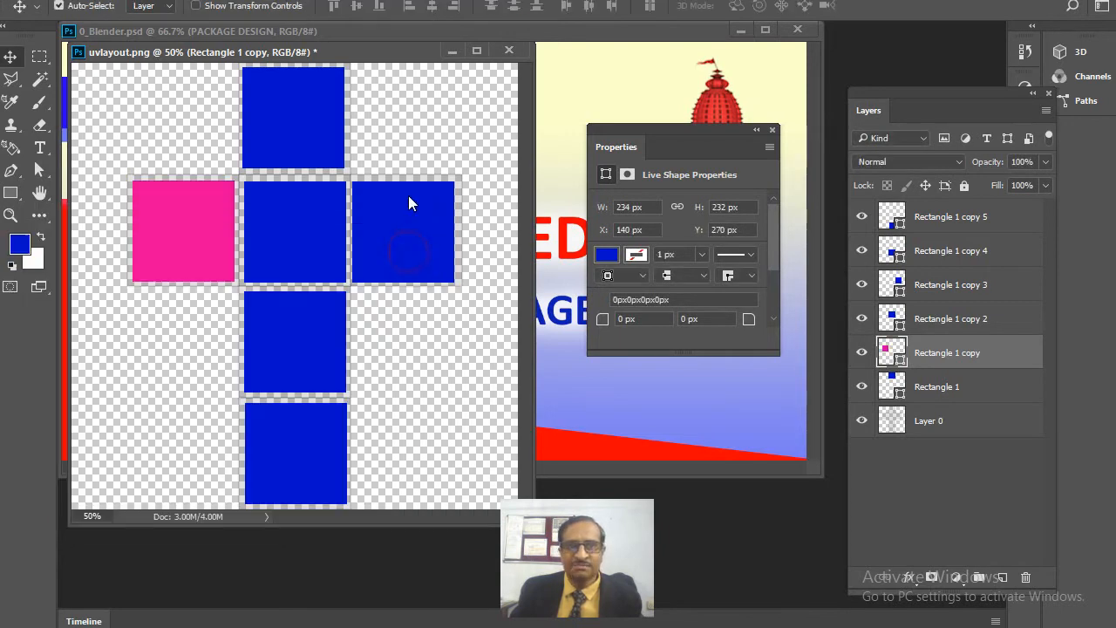
Step: Recolour the rectangle at the centre of the cross to green (07960e)
{"action": "left_click", "coordinate": [324, 229]}
{"action": "double_click", "coordinate": [885, 319]}
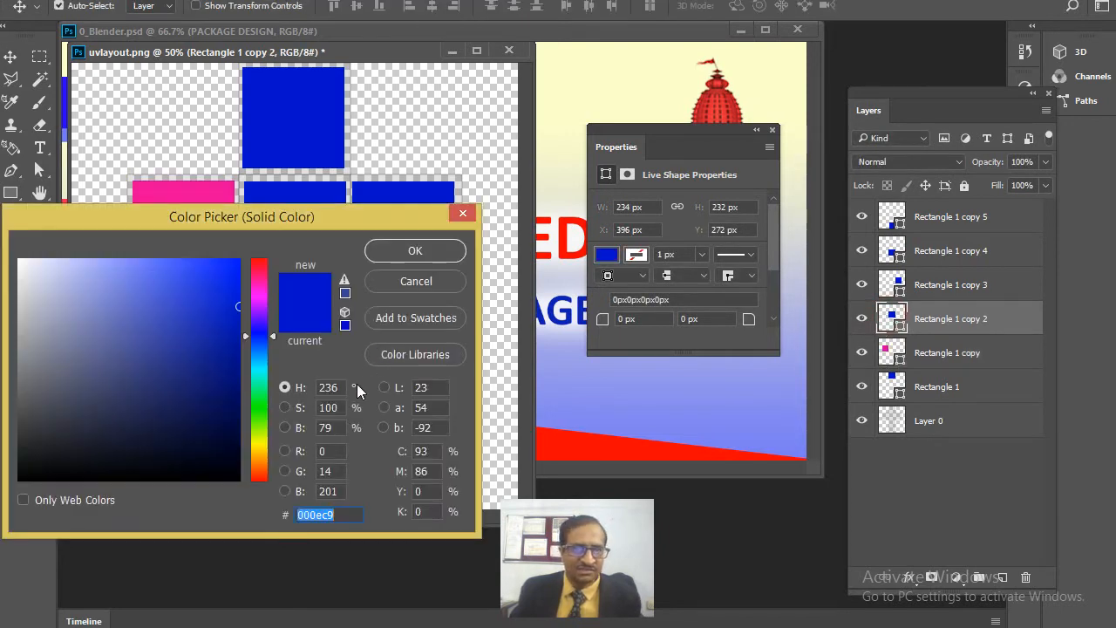
{"action": "left_click", "coordinate": [259, 407]}
{"action": "left_click", "coordinate": [227, 353]}
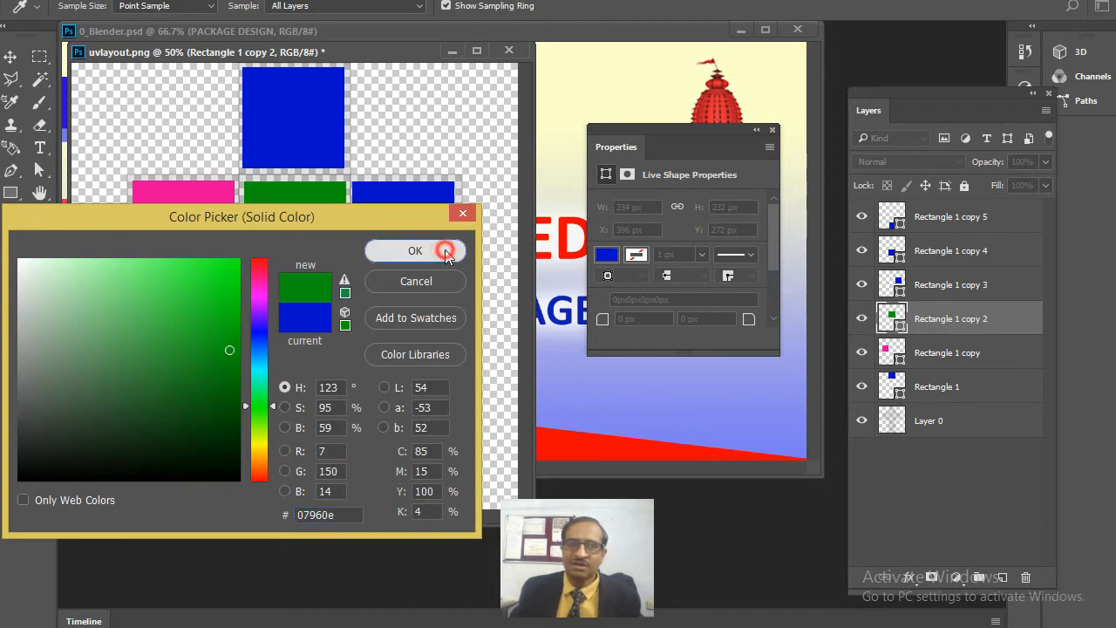
{"action": "left_click", "coordinate": [415, 251]}
Step: Recolour the rectangle on the right arm of the cross to yellow
{"action": "left_click", "coordinate": [419, 202]}
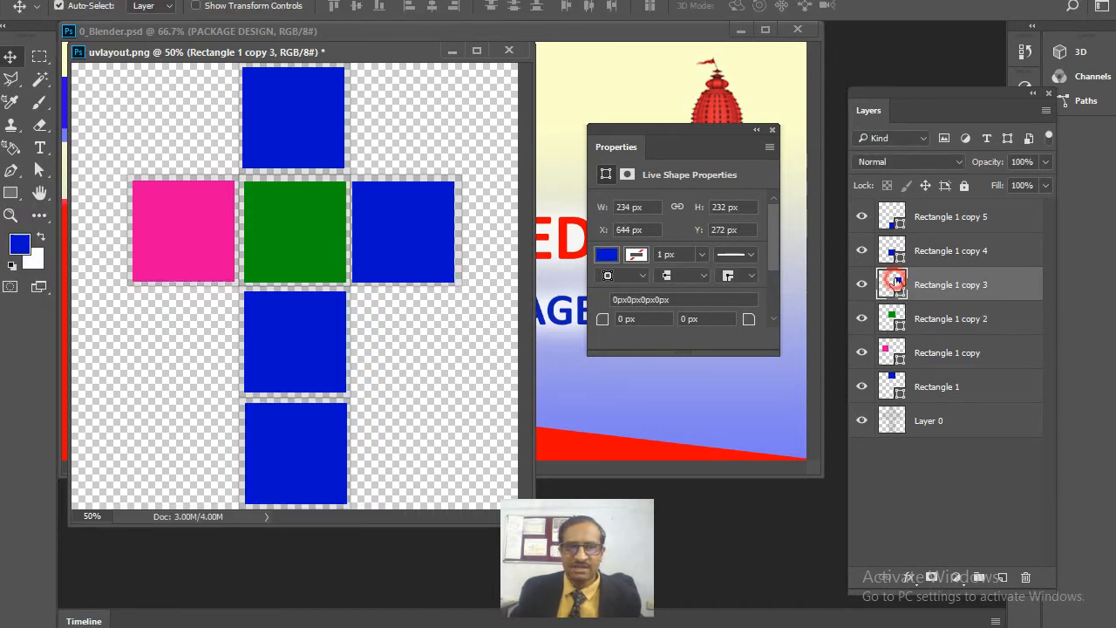
{"action": "double_click", "coordinate": [896, 283]}
{"action": "left_click", "coordinate": [259, 435]}
{"action": "left_click", "coordinate": [259, 447]}
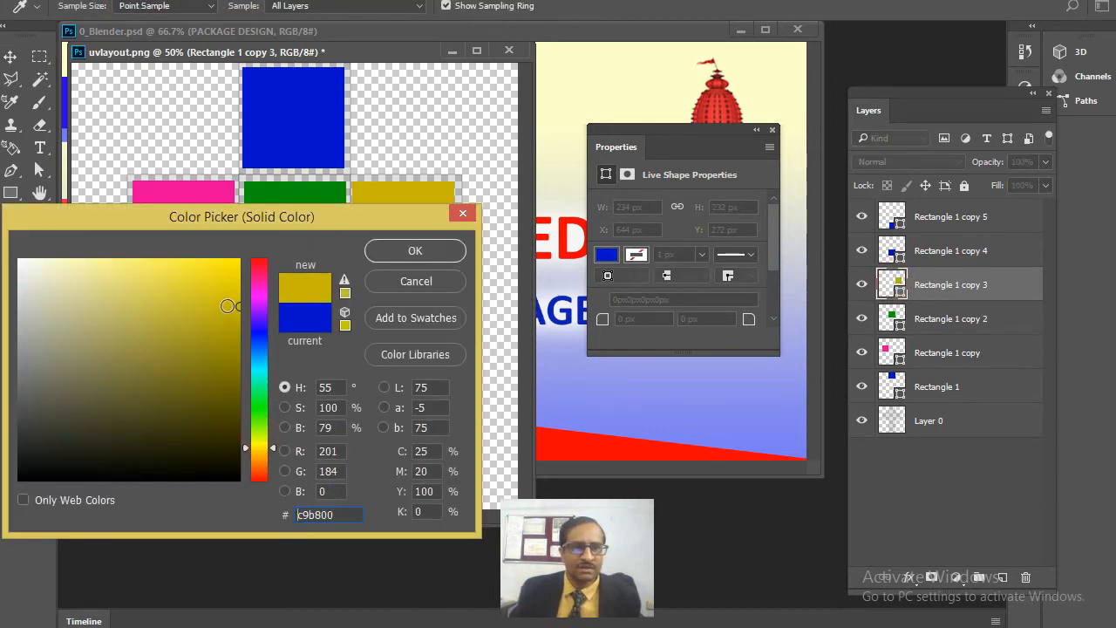
{"action": "left_click", "coordinate": [232, 295]}
{"action": "left_click", "coordinate": [445, 251]}
Step: Recolour the rectangle directly below the green one to brownish orange
{"action": "left_click", "coordinate": [305, 349]}
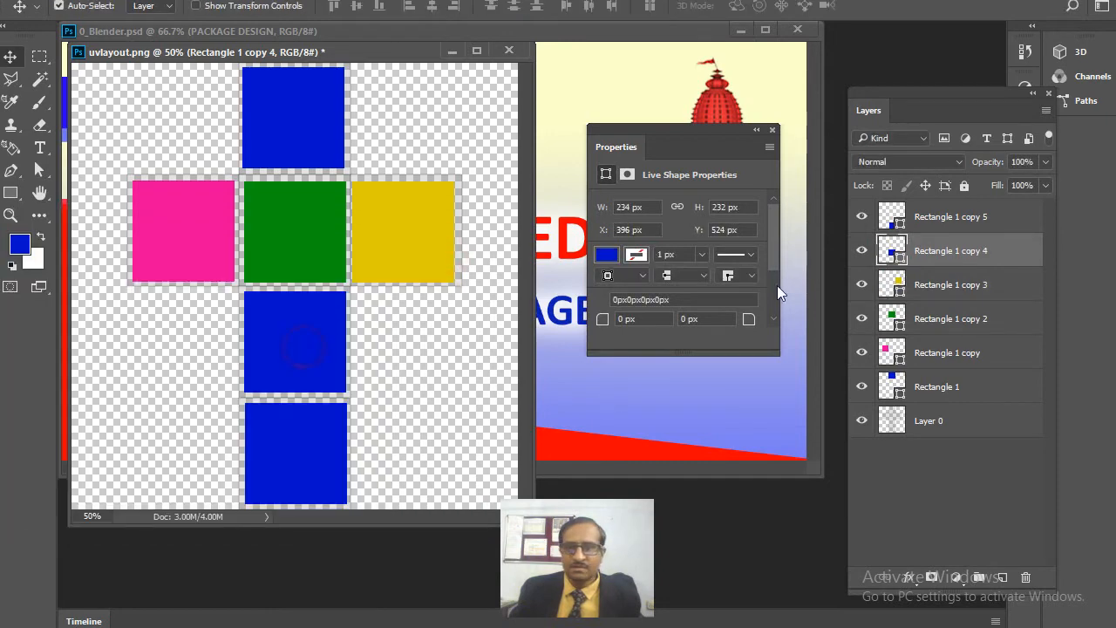
{"action": "double_click", "coordinate": [885, 249]}
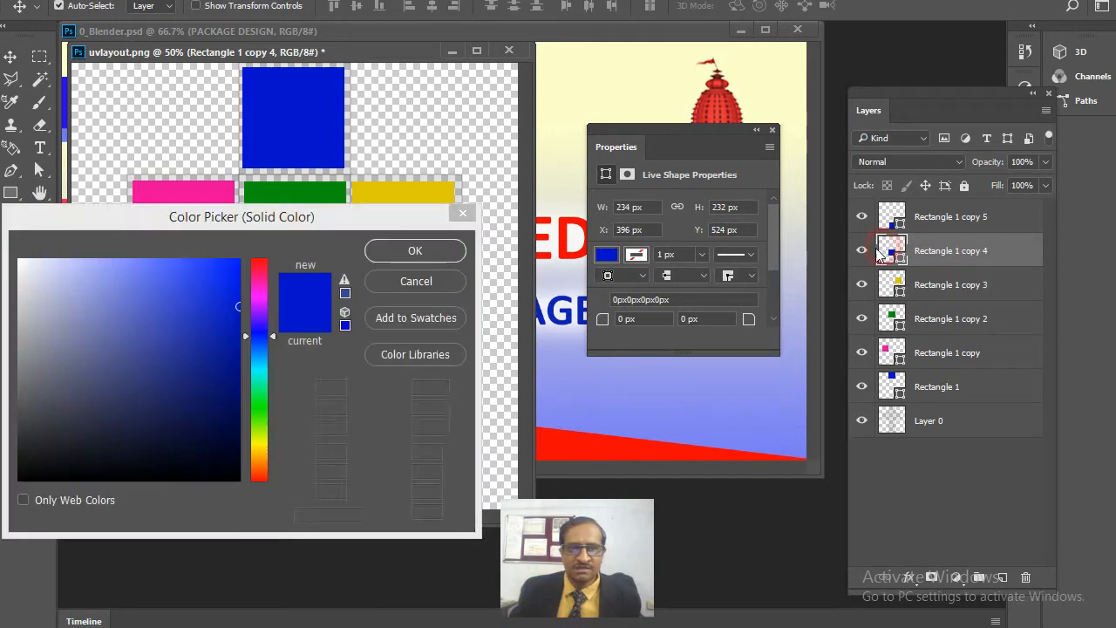
{"action": "left_click", "coordinate": [260, 444]}
{"action": "left_click", "coordinate": [260, 465]}
{"action": "left_click", "coordinate": [235, 331]}
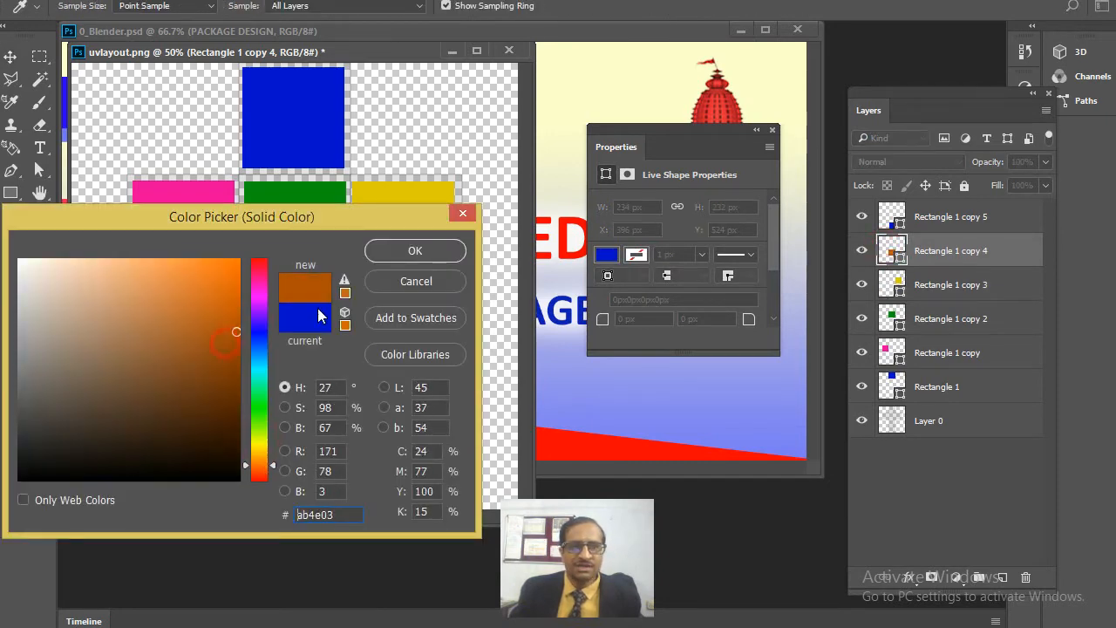
{"action": "left_click", "coordinate": [419, 251]}
Step: Recolour the lowest rectangle of the cross to bright red
{"action": "left_click", "coordinate": [310, 443]}
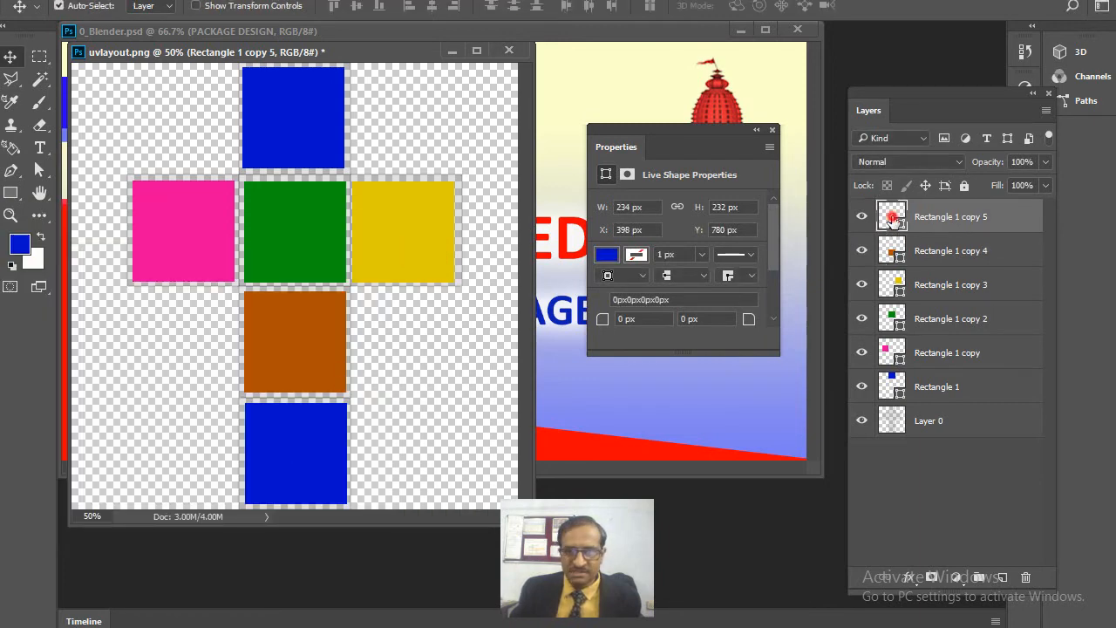
{"action": "double_click", "coordinate": [891, 218]}
{"action": "left_click", "coordinate": [260, 297]}
{"action": "left_click", "coordinate": [260, 280]}
{"action": "left_click", "coordinate": [261, 261]}
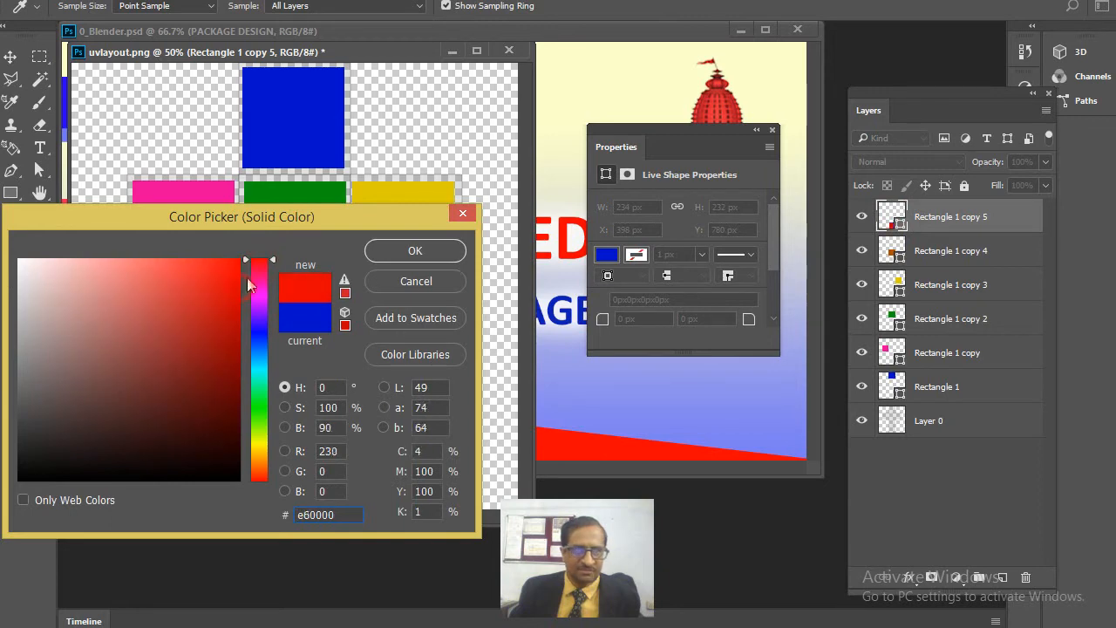
{"action": "left_click", "coordinate": [415, 252]}
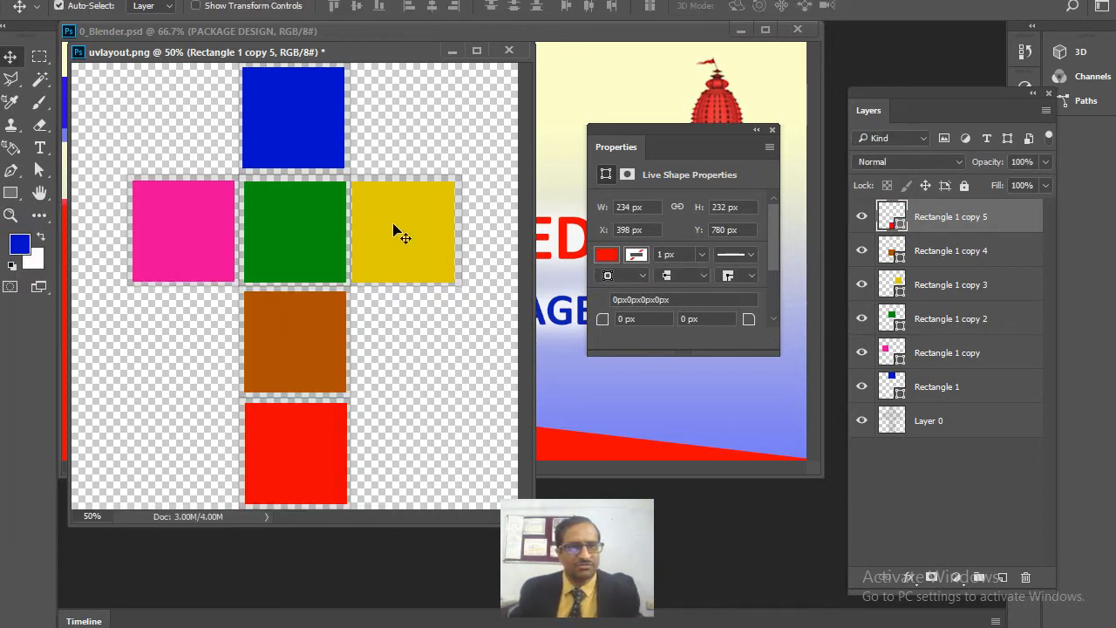
Step: Add the letter "A" in Calibri Bold and enlarge it to about 114 pt on the blue face at the top of the cross
{"action": "key", "text": "t"}
{"action": "left_click", "coordinate": [401, 122]}
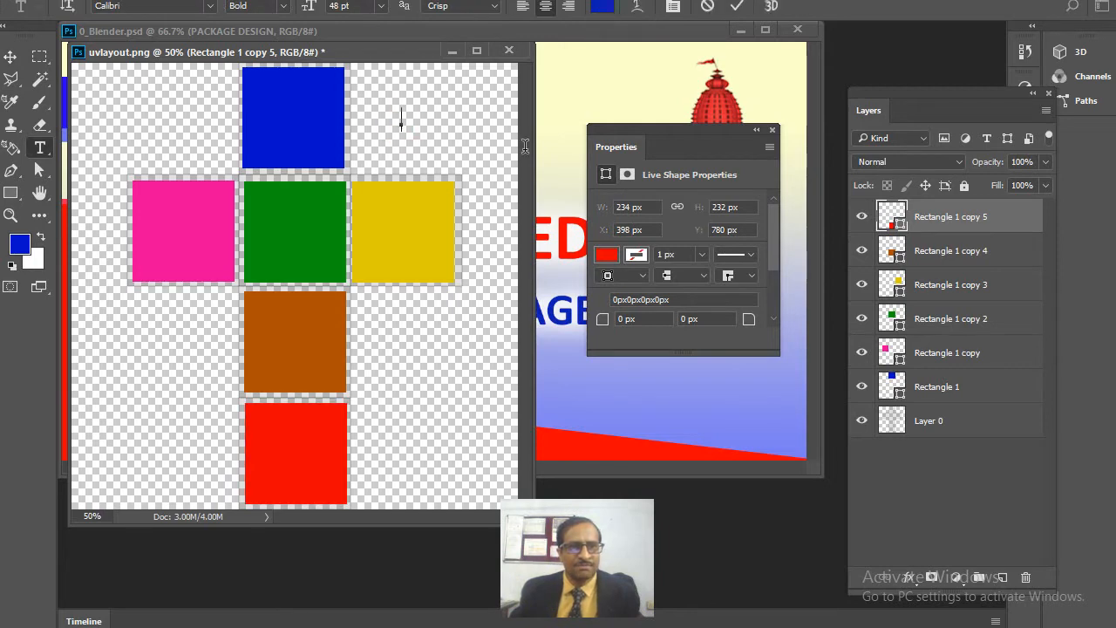
{"action": "type", "text": "a"}
{"action": "key", "text": "BackSpace"}
{"action": "type", "text": "A"}
{"action": "key", "text": "ctrl+Return"}
{"action": "key", "text": "ctrl+t"}
{"action": "left_click_drag", "start_coordinate": [410, 135], "coordinate": [310, 135]}
{"action": "key", "text": "Return"}
{"action": "key", "text": "v"}
{"action": "key", "text": "t"}
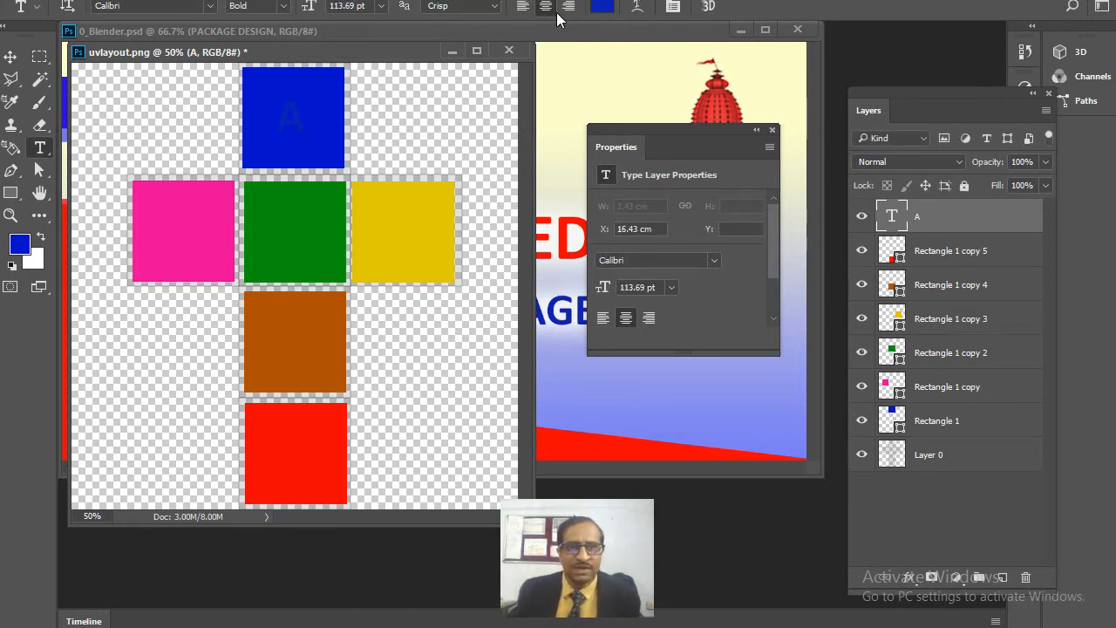
Step: Recolour the letter "A" on the blue face to white
{"action": "left_click", "coordinate": [601, 7]}
{"action": "left_click", "coordinate": [152, 296]}
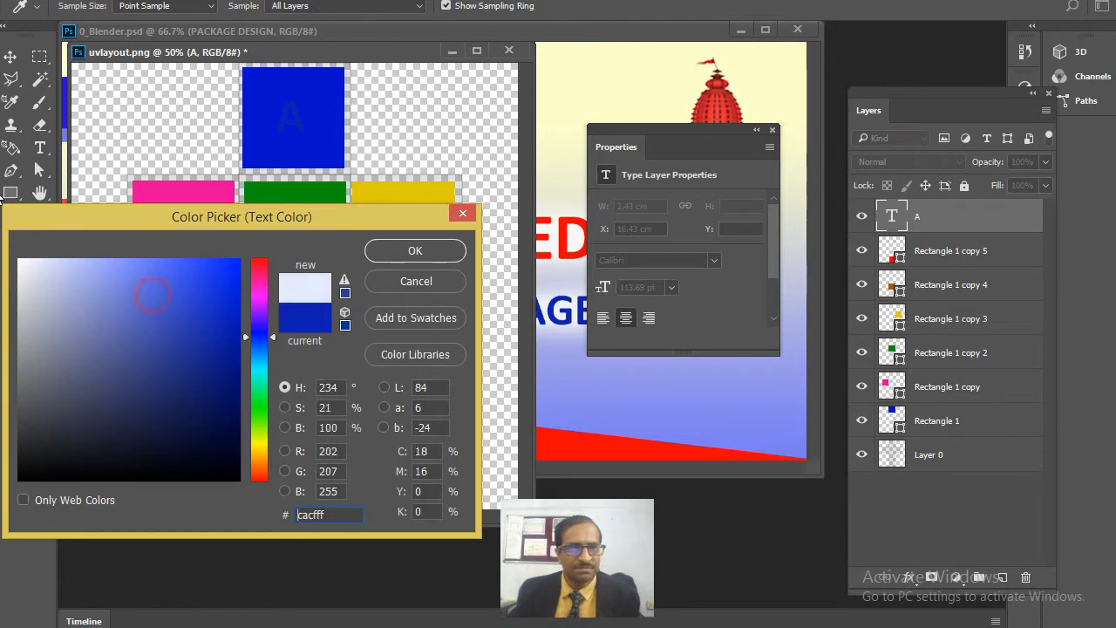
{"action": "left_click_drag", "start_coordinate": [153, 296], "coordinate": [2, 200]}
{"action": "left_click", "coordinate": [415, 249]}
Step: Duplicate the white "A" onto the pink, green, yellow, brown and red faces of the cross
{"action": "key", "text": "v"}
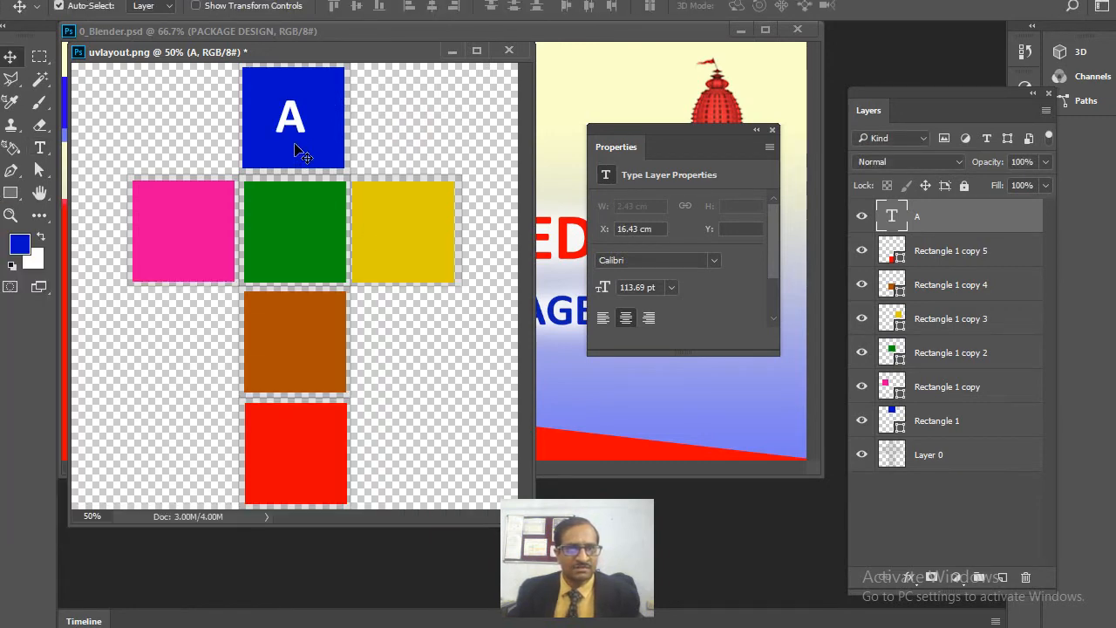
{"action": "left_click_drag", "start_coordinate": [297, 127], "coordinate": [451, 224], "text": "alt"}
{"action": "left_click_drag", "start_coordinate": [451, 224], "coordinate": [313, 468], "text": "alt"}
Step: Replace the letter on the pink face with "B" and the letter on the green face with "C"
{"action": "key", "text": "t"}
{"action": "double_click", "coordinate": [180, 231]}
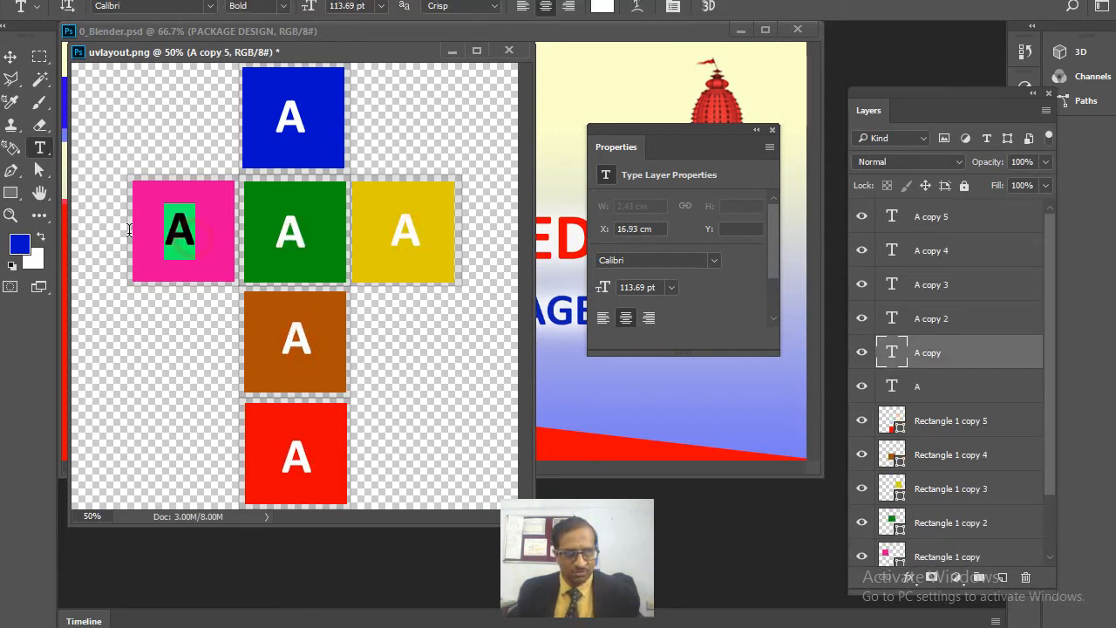
{"action": "type", "text": "B"}
{"action": "key", "text": "ctrl+Return"}
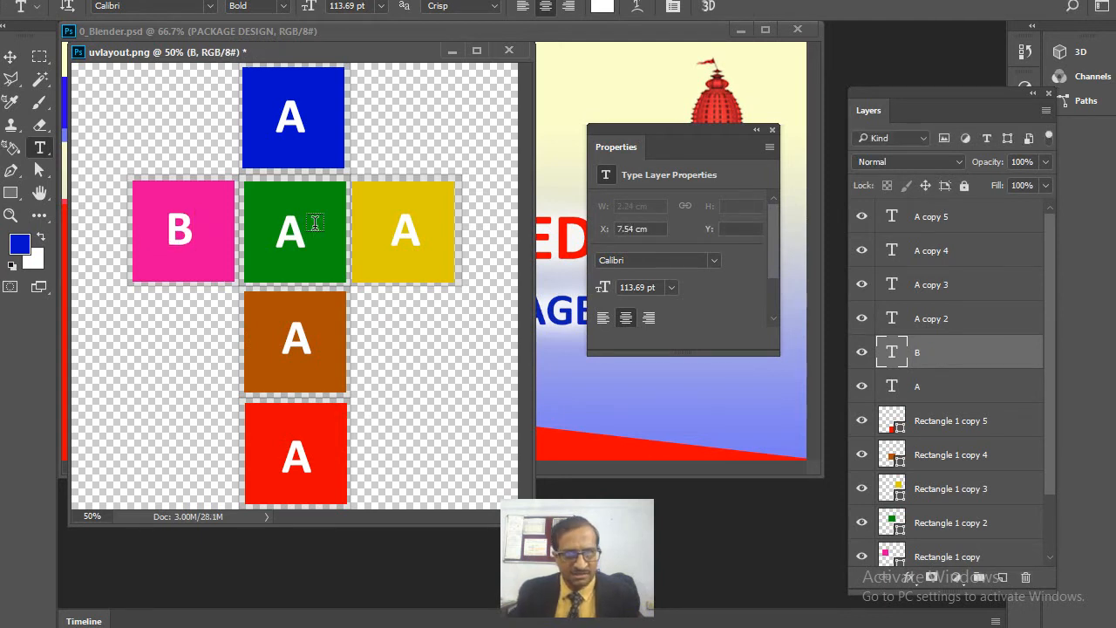
{"action": "double_click", "coordinate": [287, 234]}
{"action": "type", "text": "C"}
{"action": "key", "text": "ctrl+Return"}
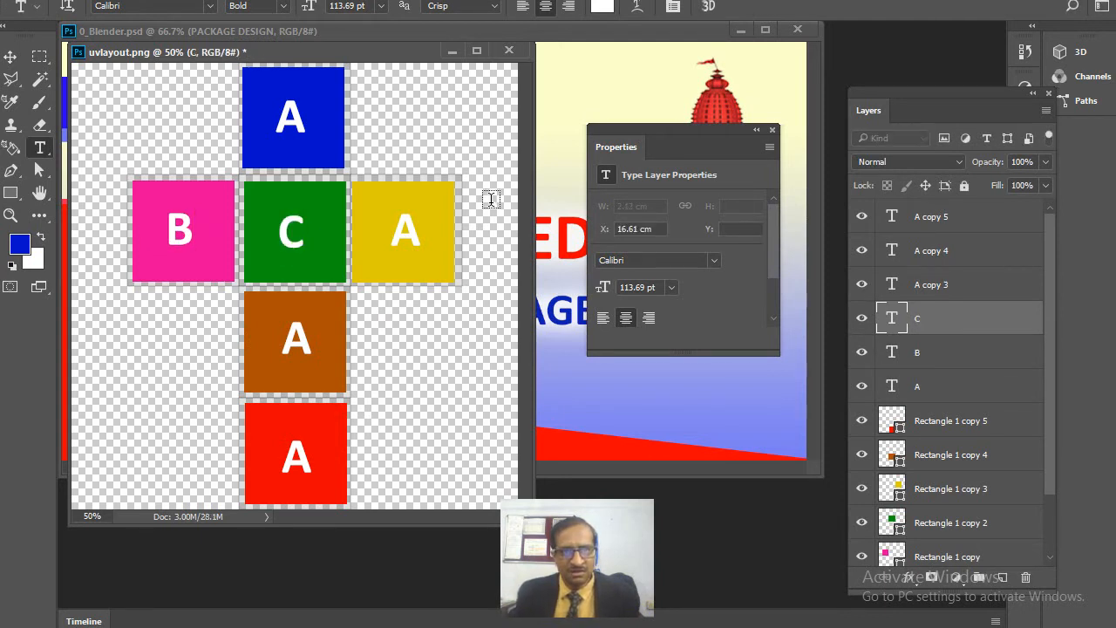
Step: Replace the letter on the yellow face with "D" and recolour it dark red
{"action": "double_click", "coordinate": [402, 229]}
{"action": "type", "text": "D"}
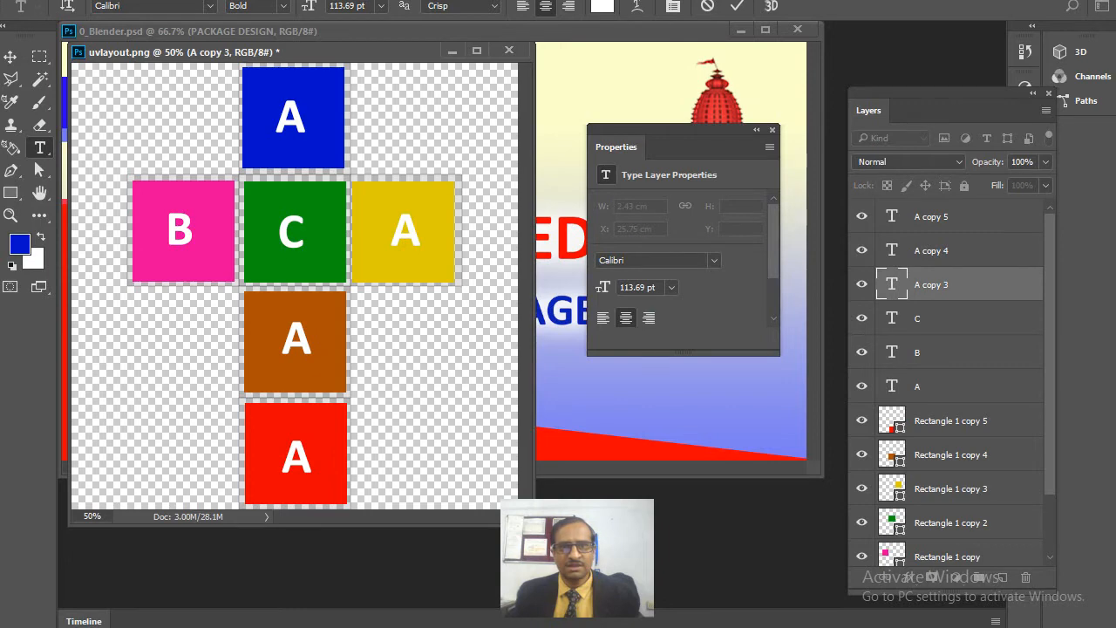
{"action": "key", "text": "ctrl+Return"}
{"action": "left_click", "coordinate": [602, 7]}
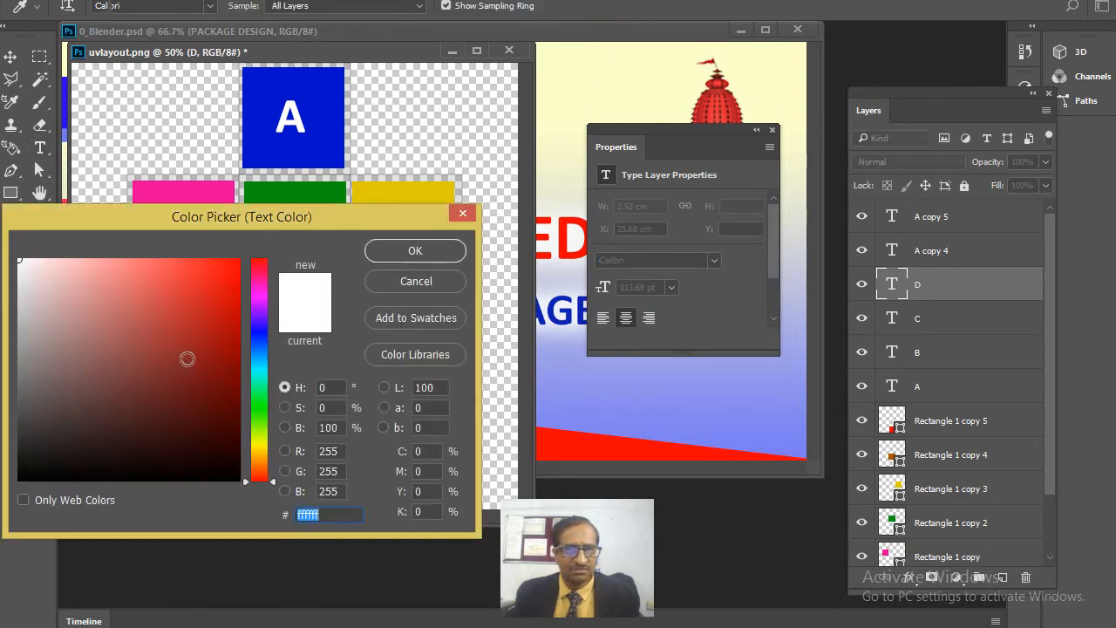
{"action": "type", "text": "ba0202"}
{"action": "left_click", "coordinate": [414, 252]}
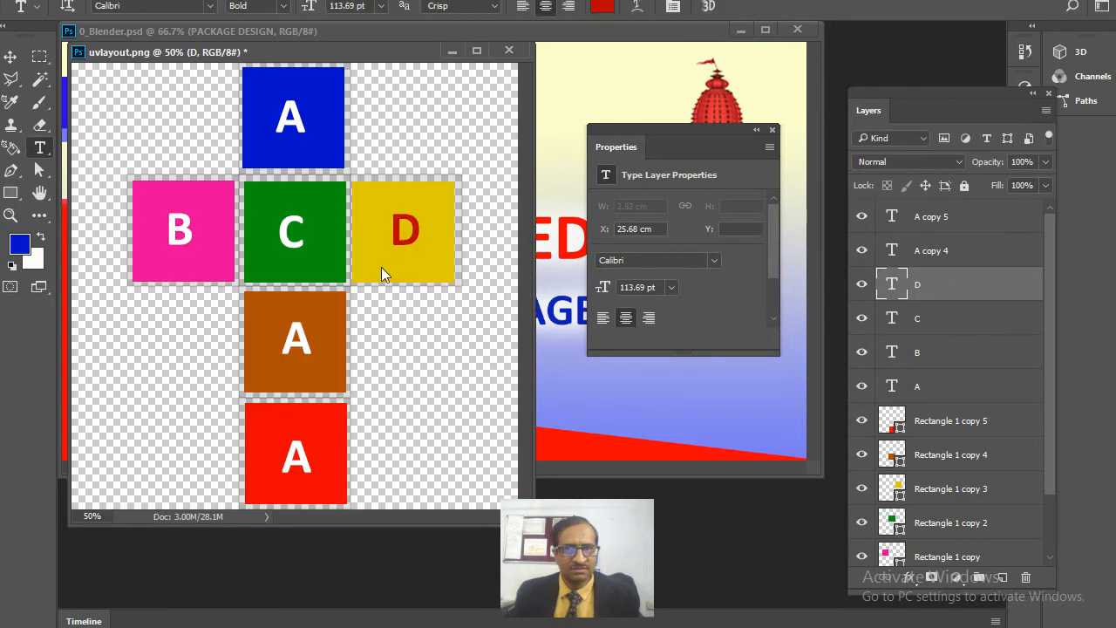
Step: Replace the letter on the brown face with "E" and the letter on the red face with "F"
{"action": "double_click", "coordinate": [299, 349]}
{"action": "type", "text": "E"}
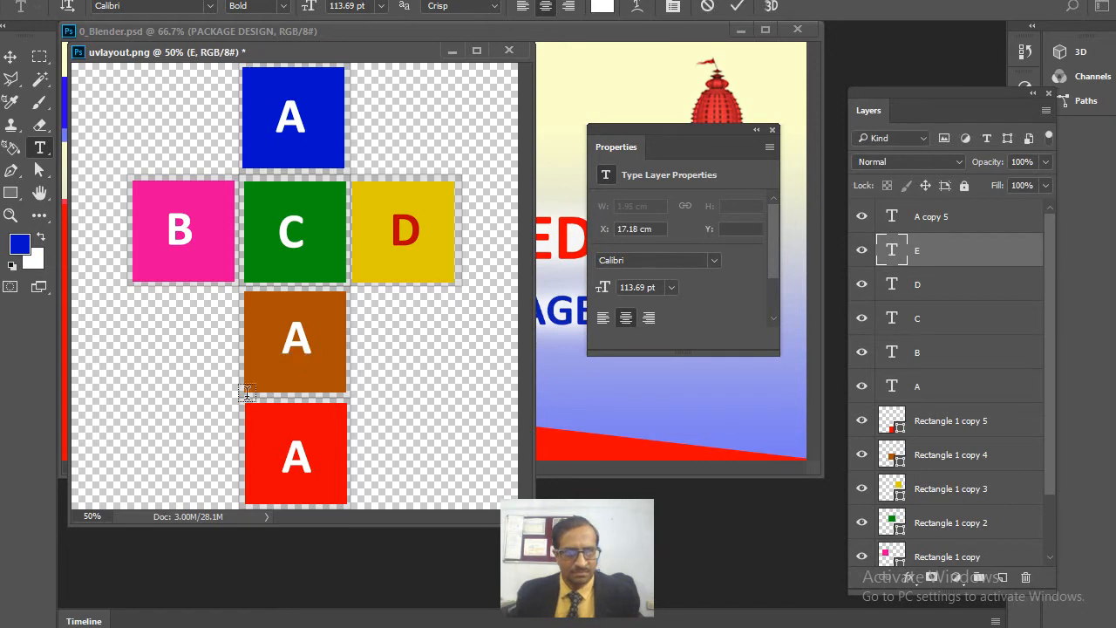
{"action": "left_click", "coordinate": [299, 457]}
{"action": "key", "text": "ctrl+a"}
{"action": "type", "text": "F"}
{"action": "key", "text": "ctrl+Return"}
{"action": "key", "text": "v"}
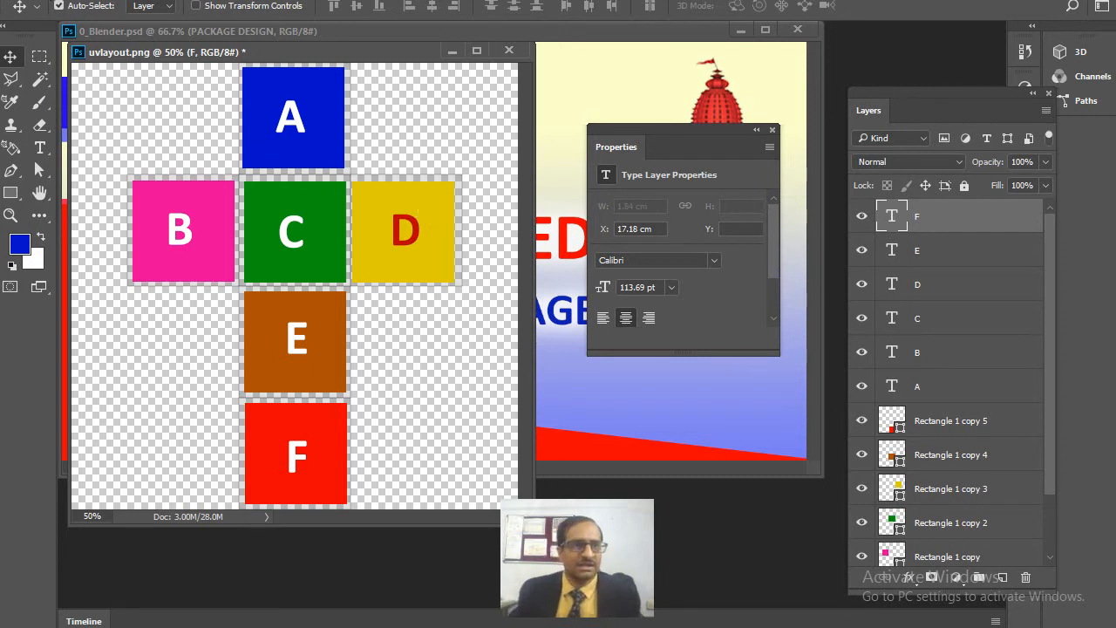
{"action": "key", "text": "alt+f"}
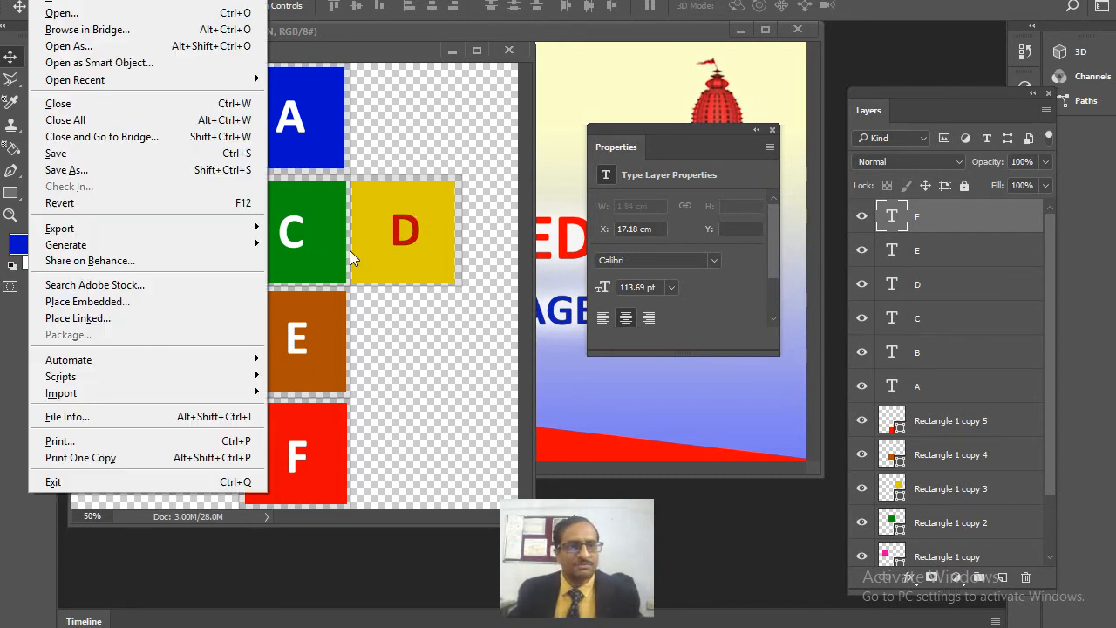
{"action": "left_click", "coordinate": [122, 171]}
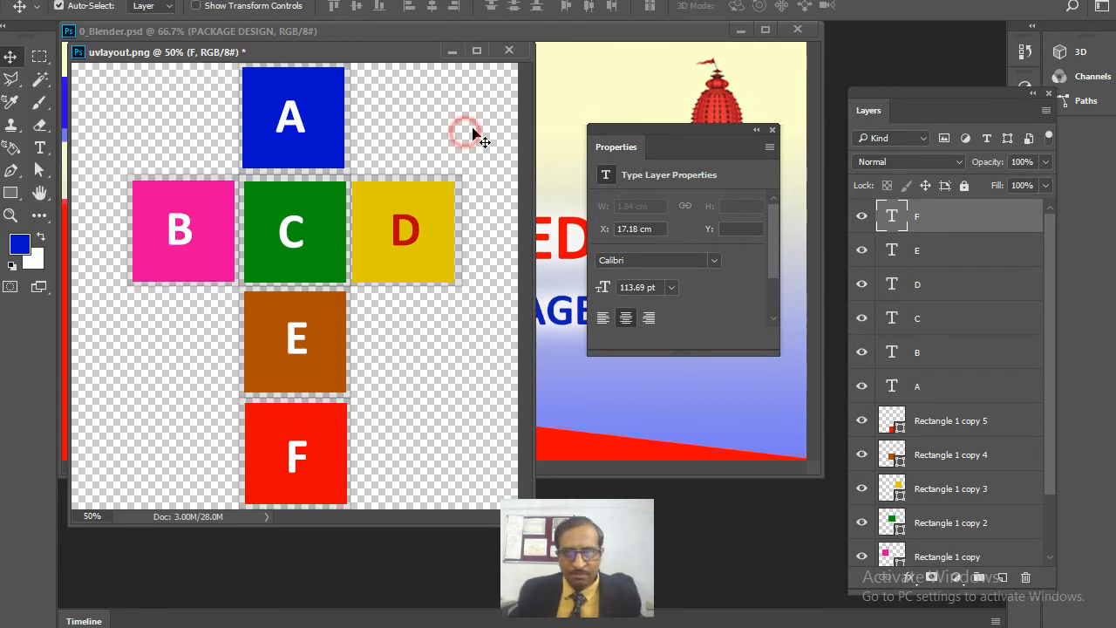
Step: Fill the UV layout layer, Layer 0, with light blue a0a7ff as the background behind the coloured faces
{"action": "left_click_drag", "start_coordinate": [1049, 419], "coordinate": [1001, 528]}
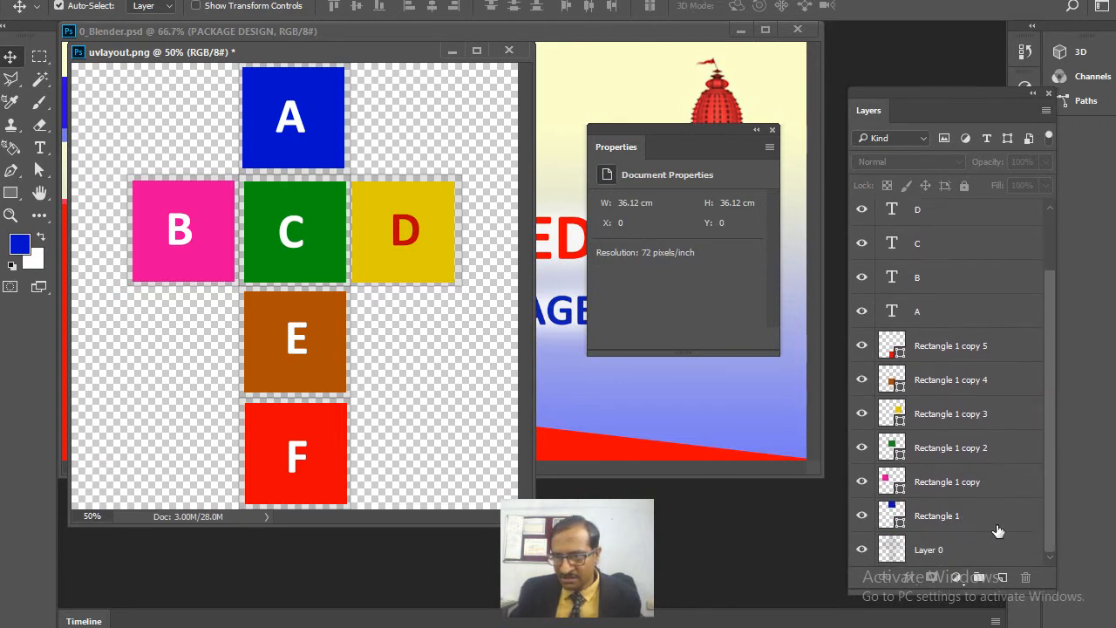
{"action": "left_click", "coordinate": [986, 556]}
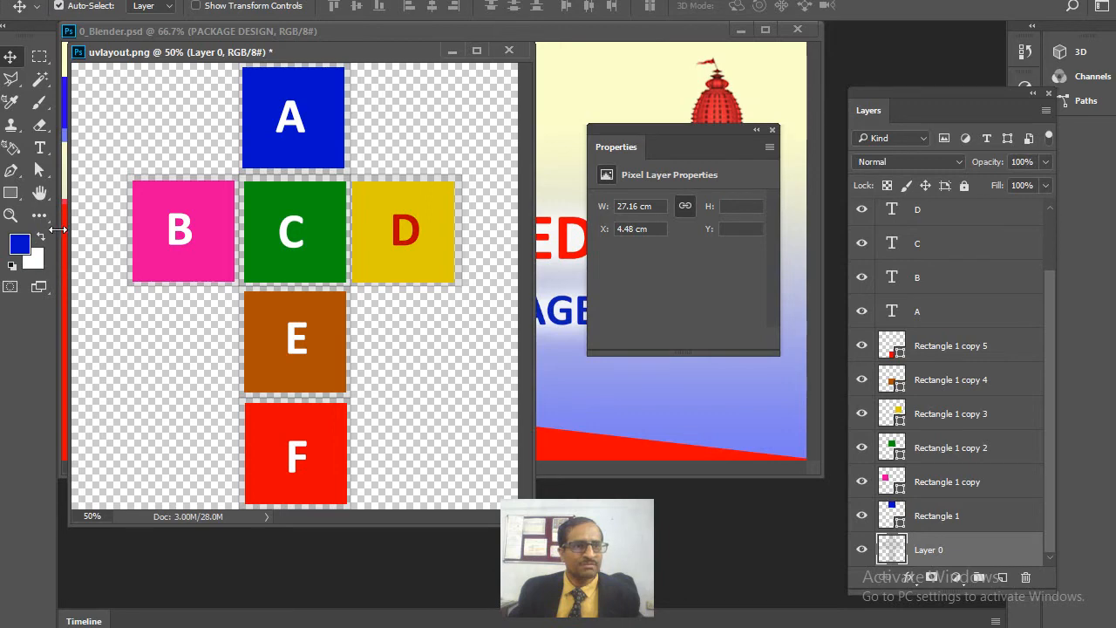
{"action": "left_click", "coordinate": [19, 244]}
{"action": "left_click_drag", "start_coordinate": [198, 288], "coordinate": [100, 259]}
{"action": "left_click", "coordinate": [439, 251]}
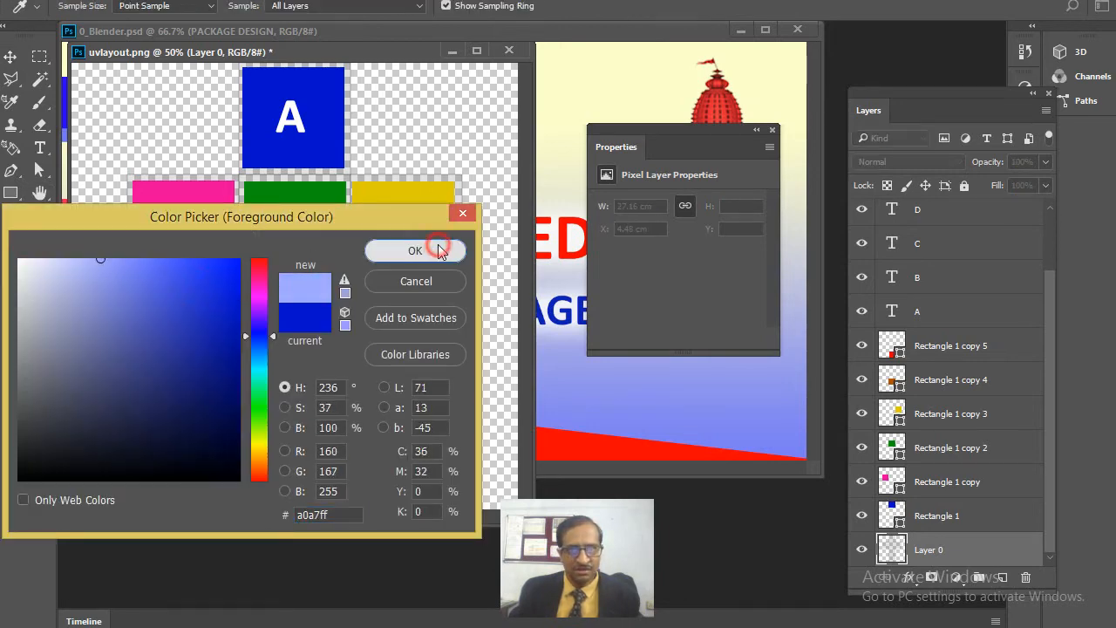
{"action": "key", "text": "alt+BackSpace"}
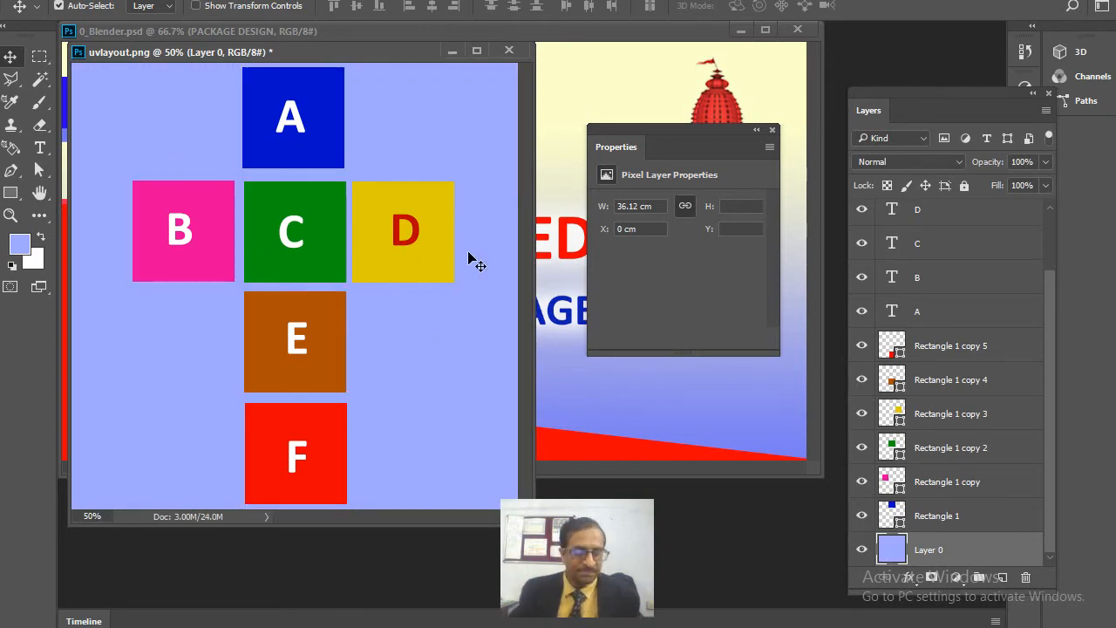
Step: Save the artwork to the Desktop as uvlayout.psd with layers and maximum compatibility
{"action": "key", "text": "alt+f"}
{"action": "left_click", "coordinate": [137, 153]}
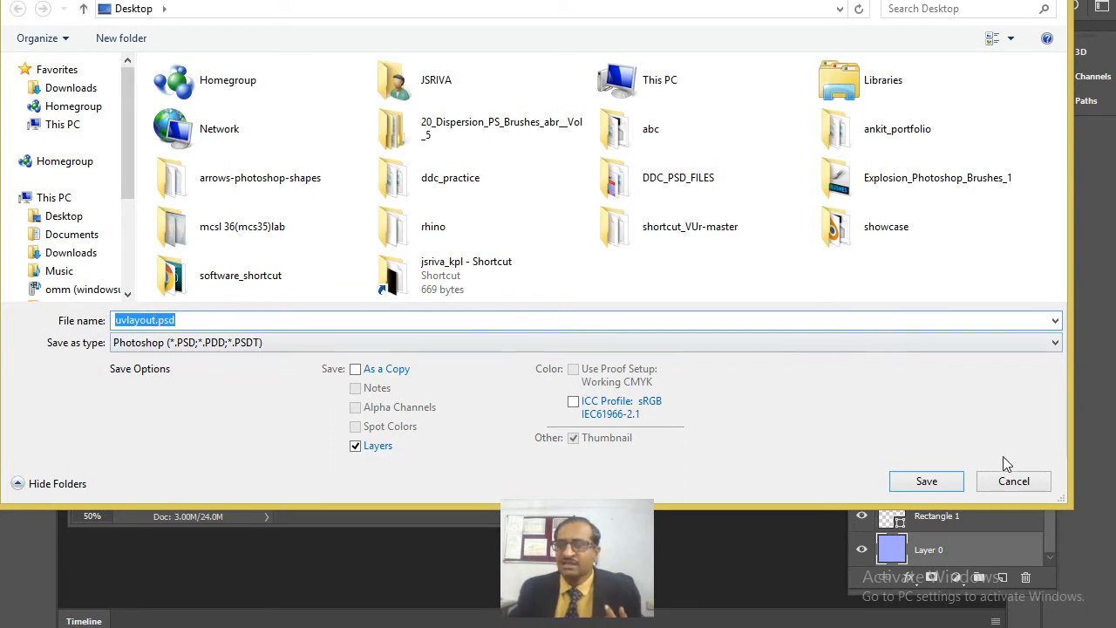
{"action": "left_click", "coordinate": [926, 481]}
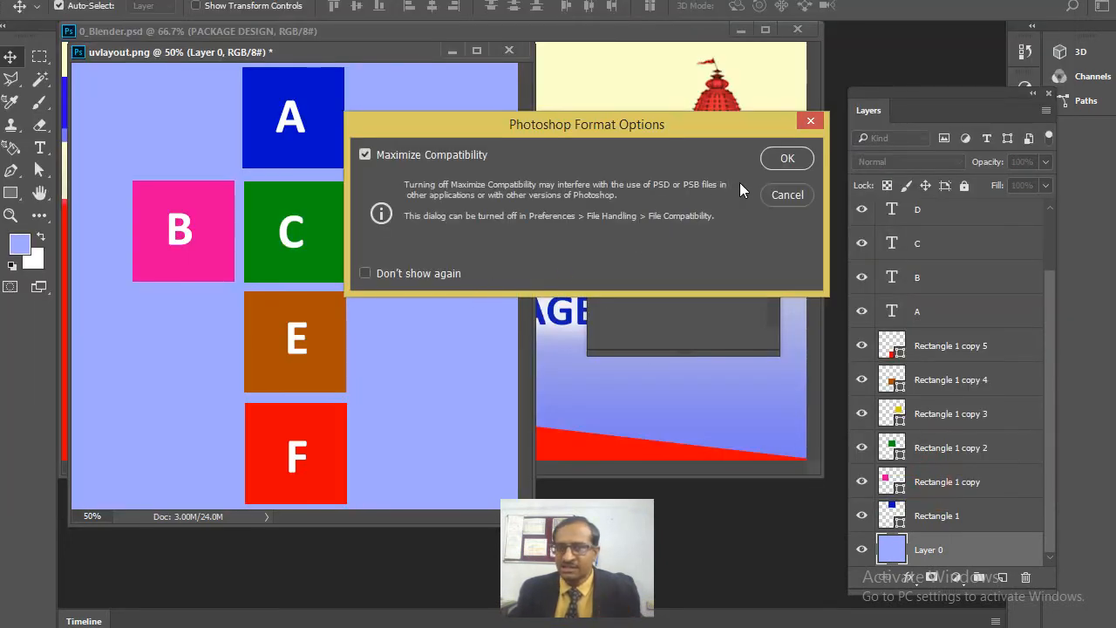
{"action": "left_click", "coordinate": [775, 159]}
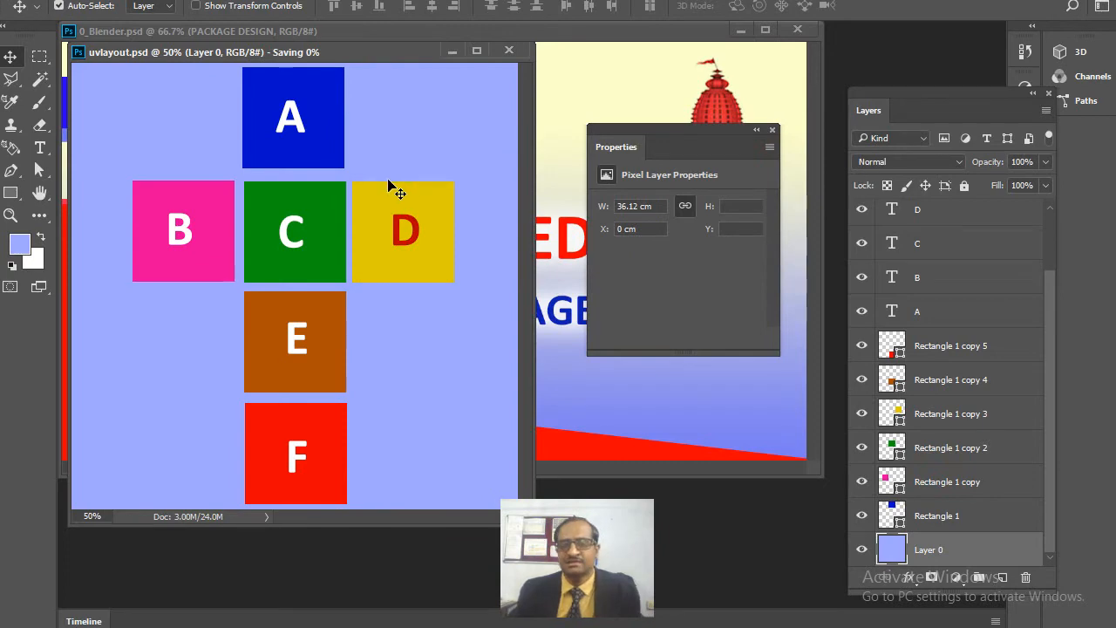
Step: Save a JPEG copy of the artwork to the Desktop as uvlayout.jpg
{"action": "key", "text": "alt+f"}
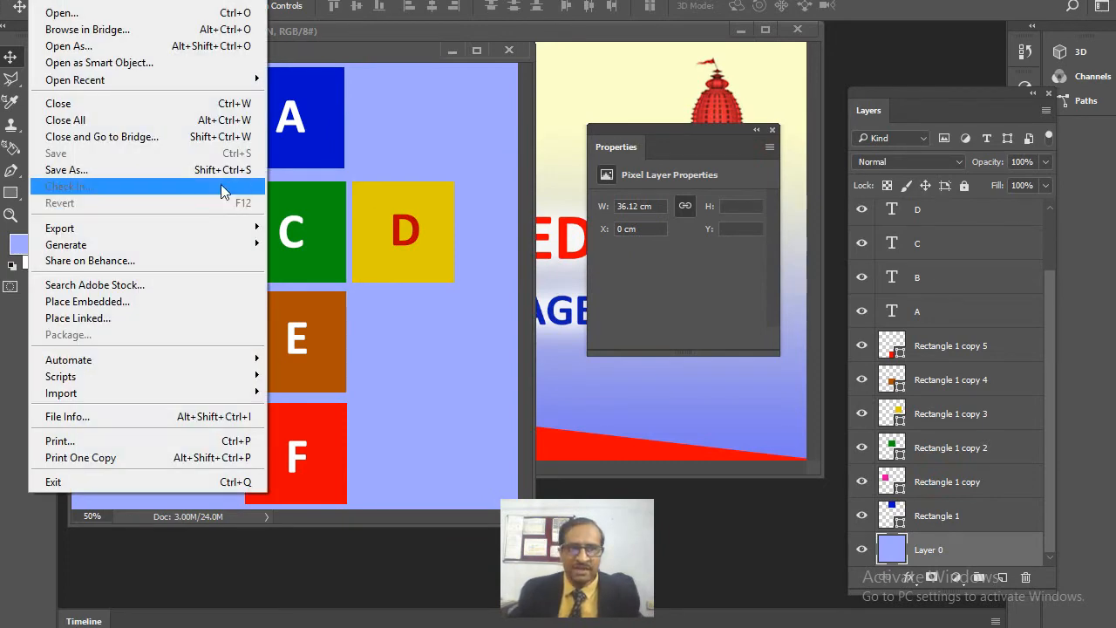
{"action": "left_click", "coordinate": [220, 172]}
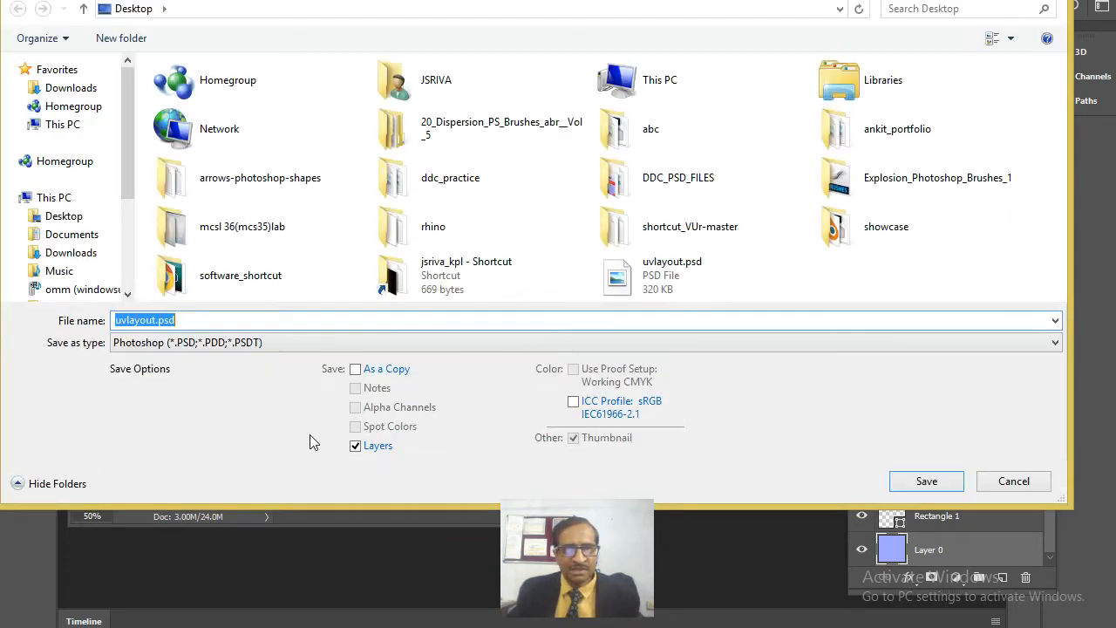
{"action": "left_click", "coordinate": [263, 348]}
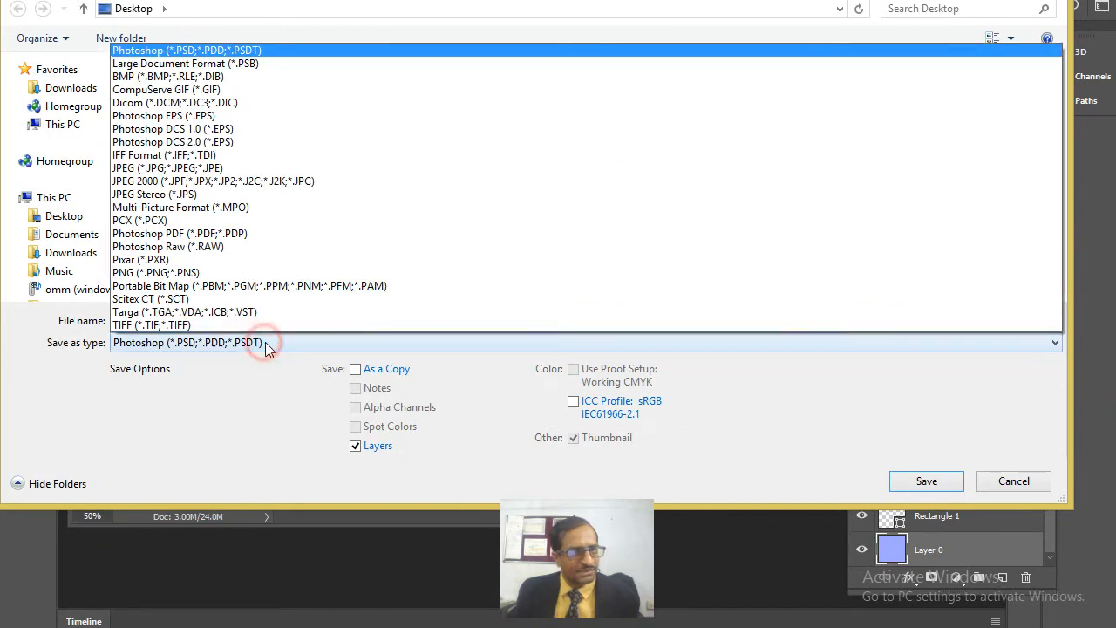
{"action": "left_click", "coordinate": [229, 168]}
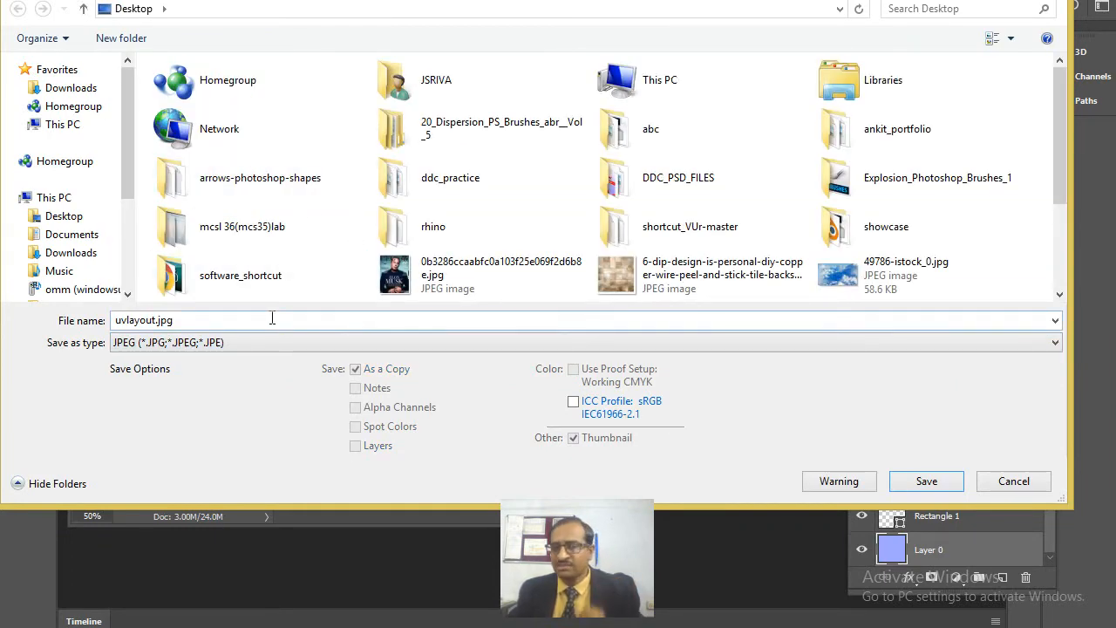
{"action": "left_click", "coordinate": [927, 482]}
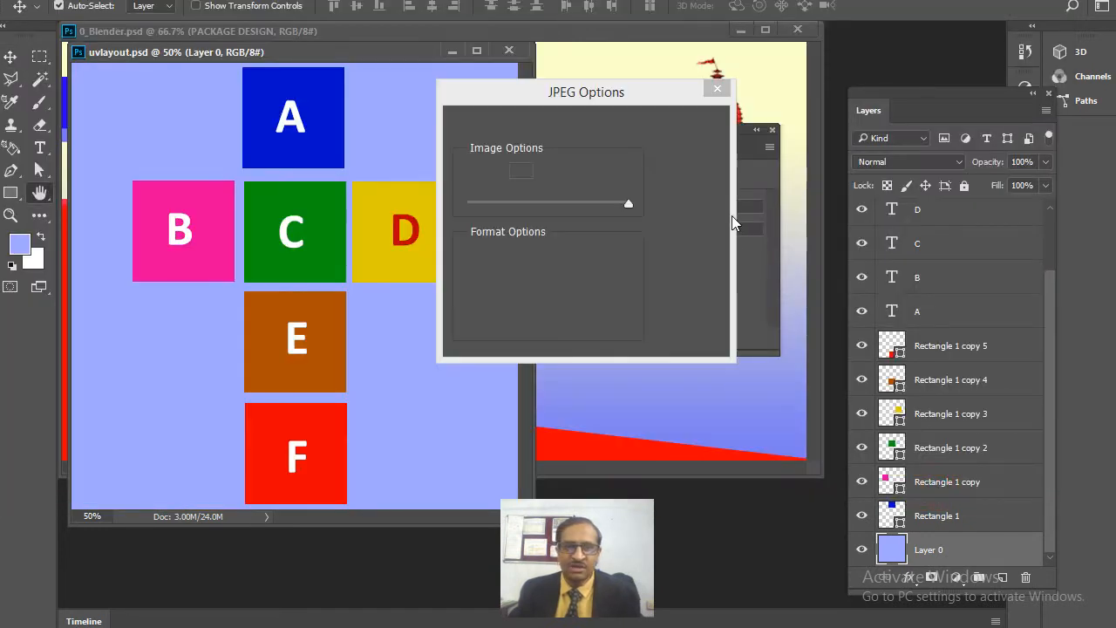
{"action": "left_click", "coordinate": [666, 128]}
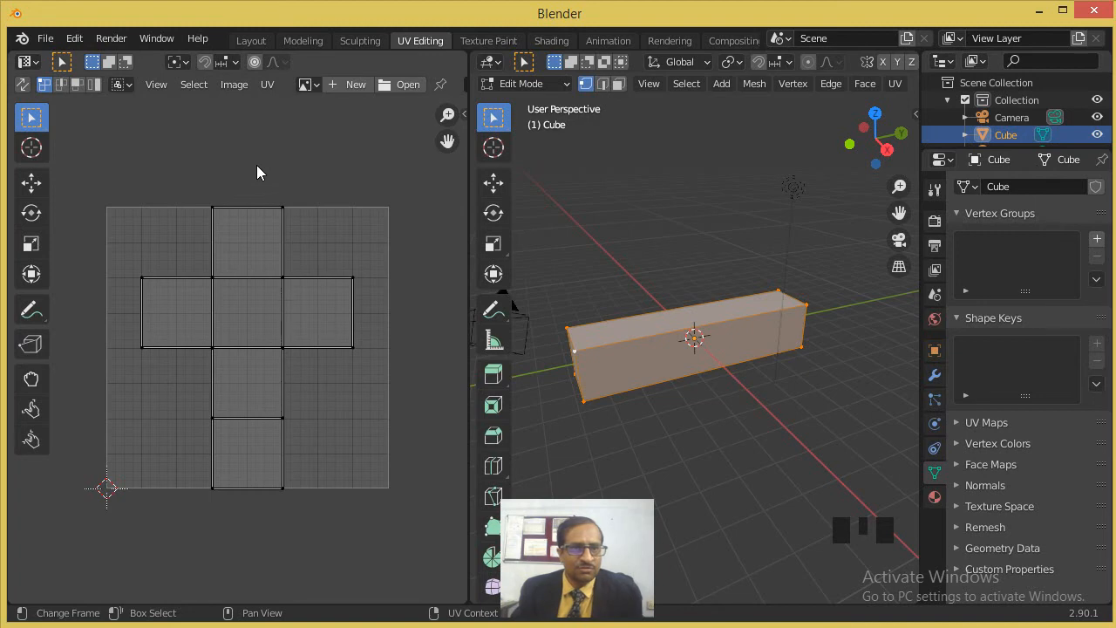
Step: Switch to Blender, open the Shading workspace and enlarge the image editor area
{"action": "left_click", "coordinate": [257, 167]}
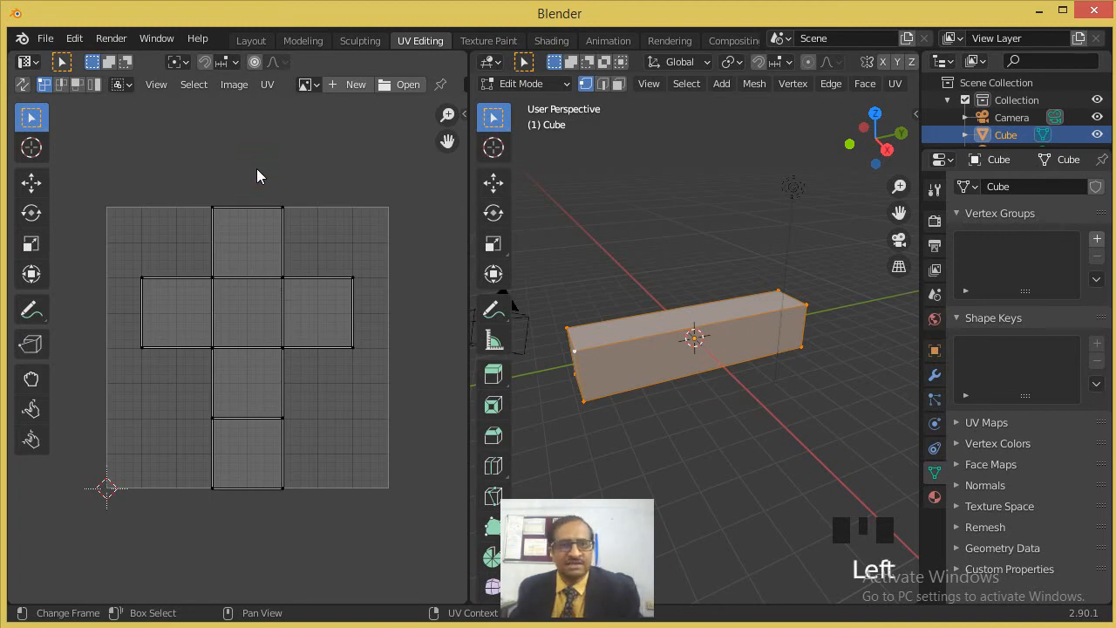
{"action": "left_click", "coordinate": [551, 41]}
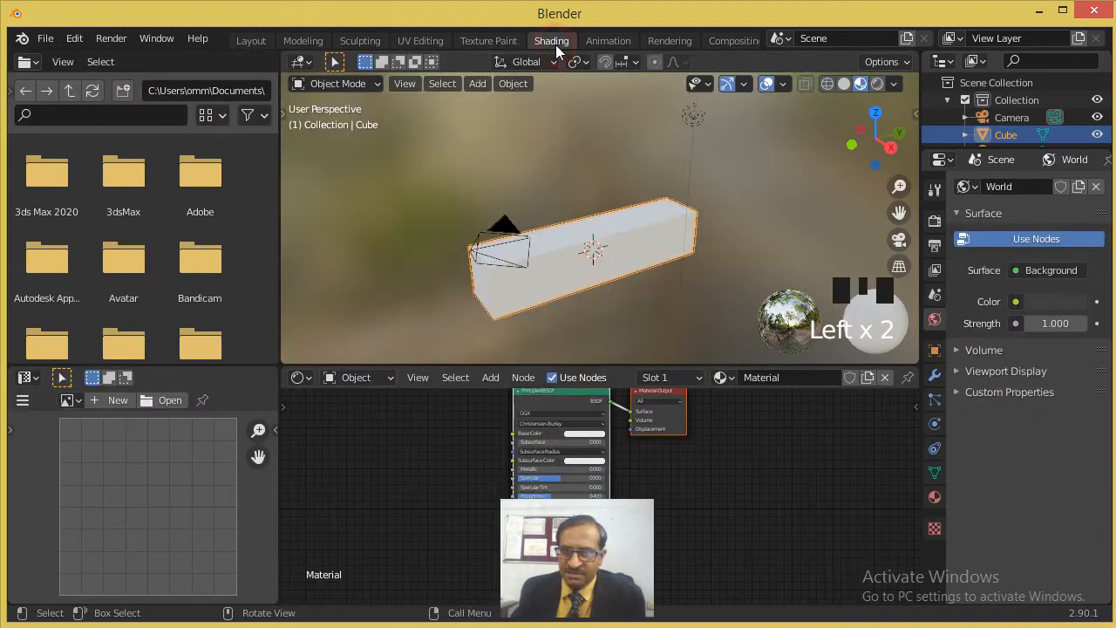
{"action": "mouse_move", "coordinate": [337, 361]}
{"action": "left_mouse_down"}
{"action": "mouse_move", "coordinate": [354, 263]}
{"action": "mouse_move", "coordinate": [352, 353]}
{"action": "left_mouse_up"}
{"action": "left_click_drag", "start_coordinate": [277, 371], "coordinate": [356, 377]}
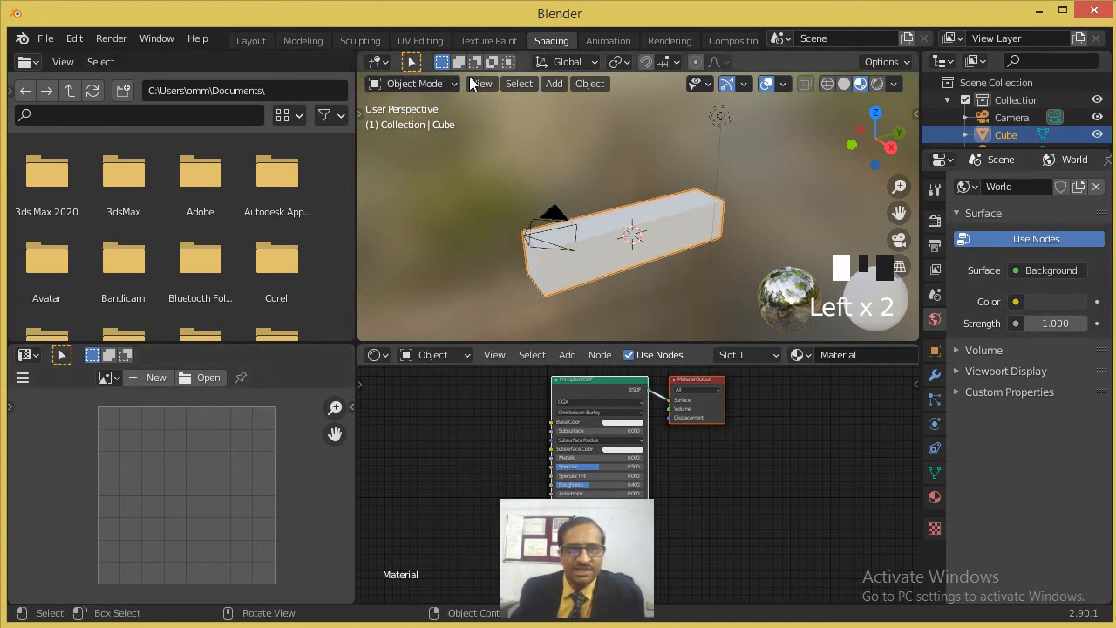
Step: Put the box in Edit Mode and select all of its geometry
{"action": "left_click", "coordinate": [415, 83]}
{"action": "left_click", "coordinate": [418, 121]}
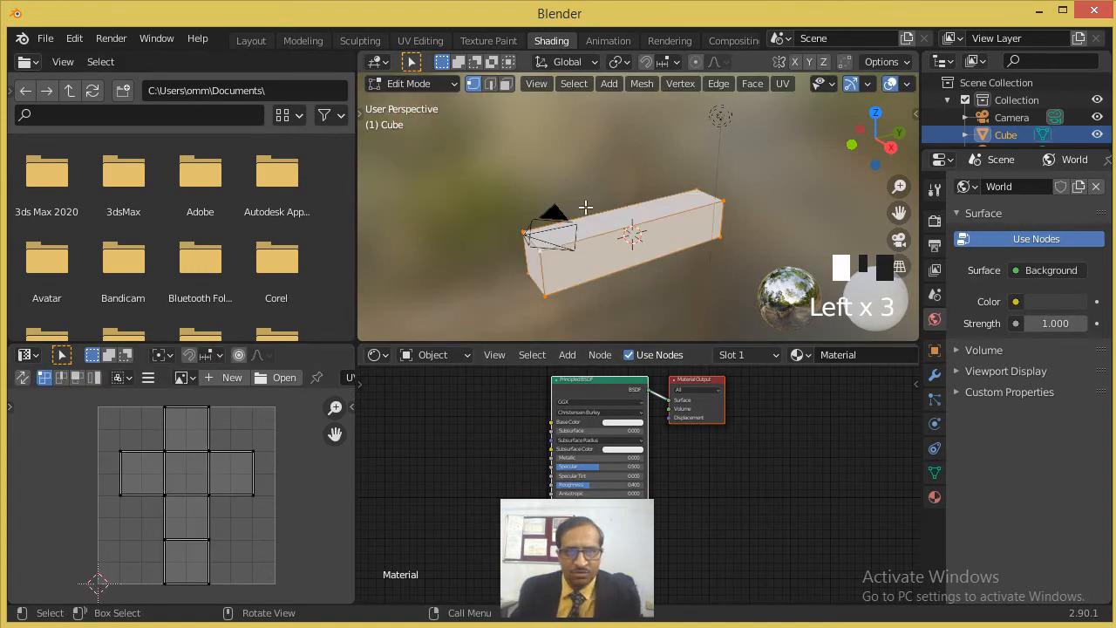
{"action": "middle_click_drag", "start_coordinate": [585, 206], "coordinate": [586, 210]}
{"action": "key", "text": "a"}
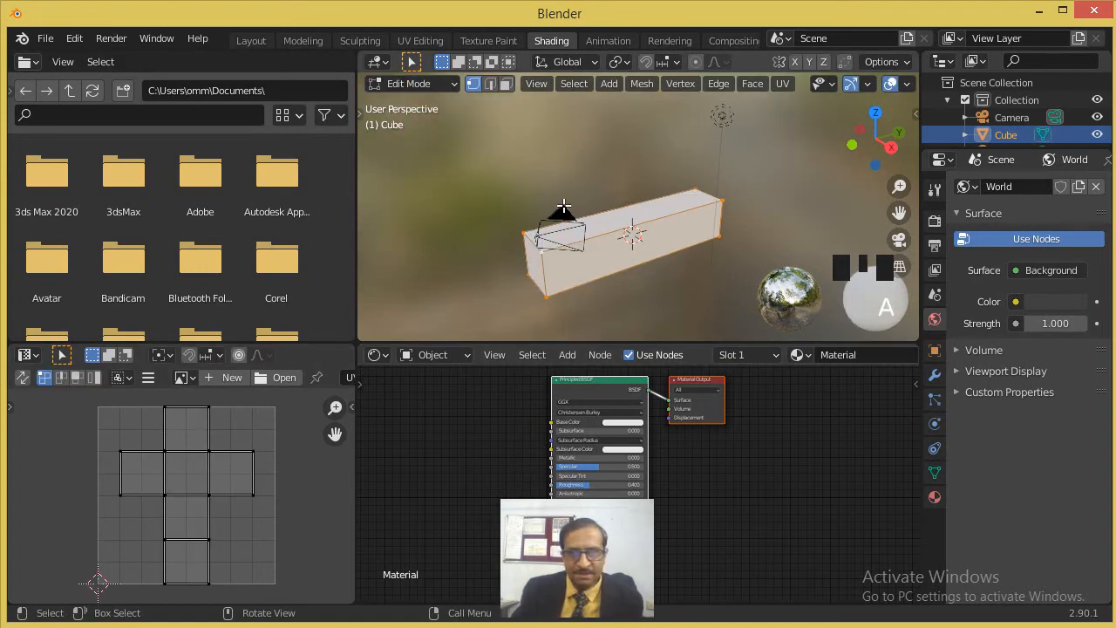
Step: Load uvlayout.jpg from the Desktop into the image editor behind the box's UV layout
{"action": "left_click", "coordinate": [145, 380]}
{"action": "mouse_move", "coordinate": [179, 432]}
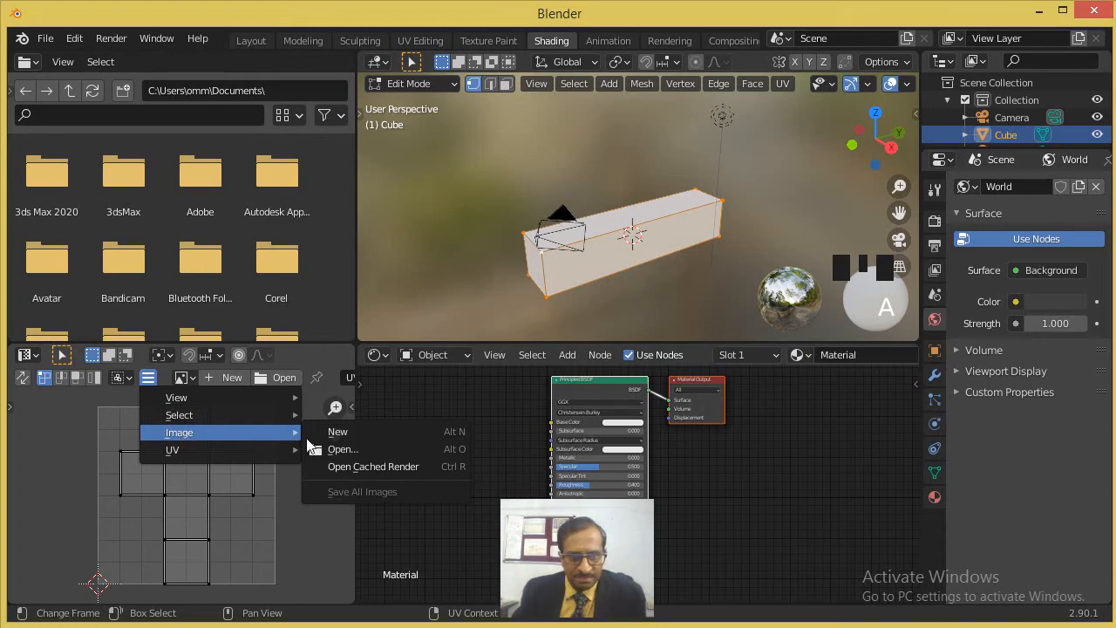
{"action": "left_click", "coordinate": [342, 453]}
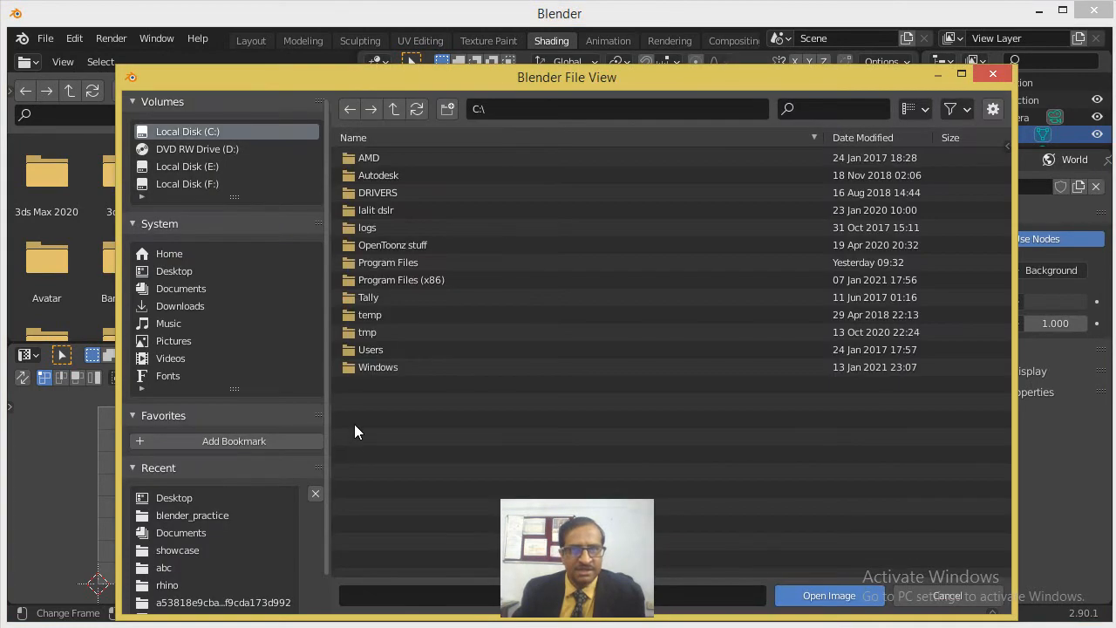
{"action": "left_click", "coordinate": [189, 272]}
{"action": "scroll", "coordinate": [602, 418], "scroll_direction": "down", "scroll_amount": 8}
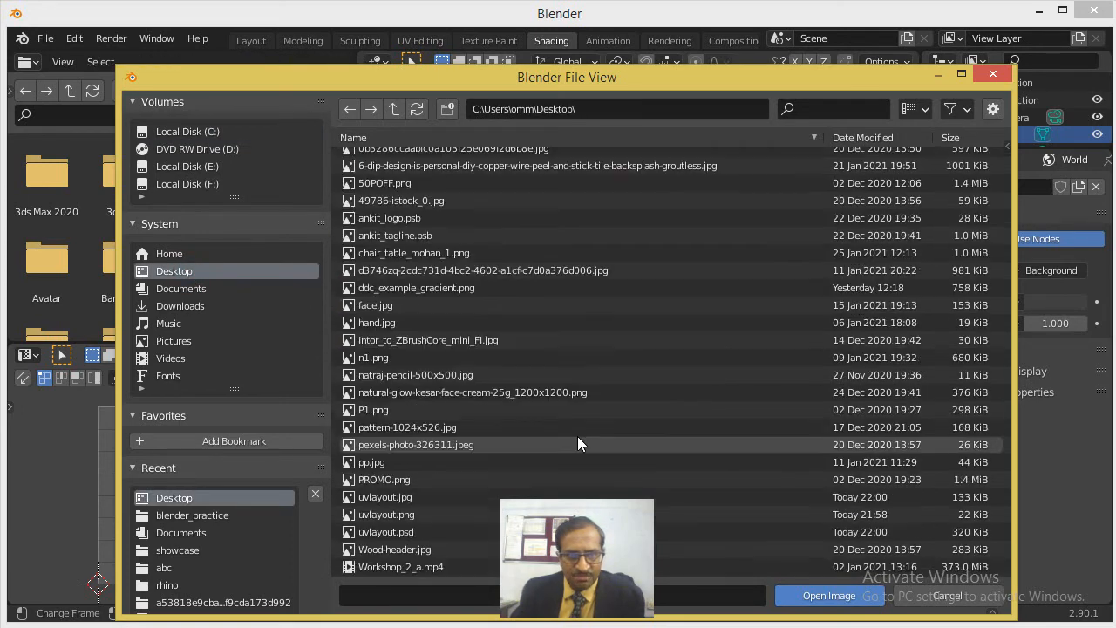
{"action": "left_click", "coordinate": [415, 497]}
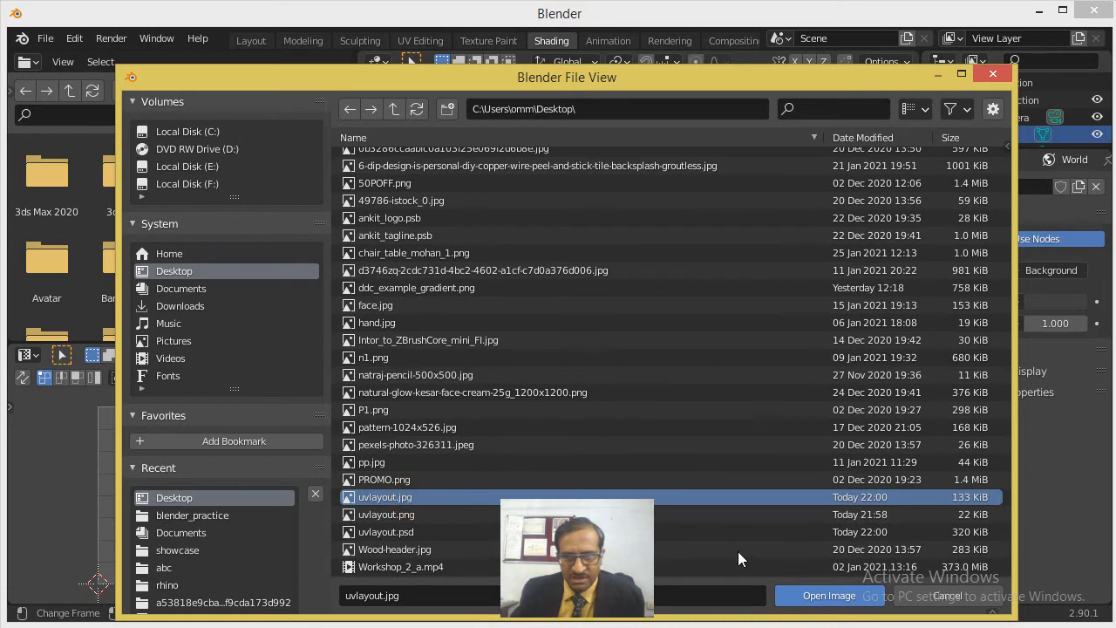
{"action": "left_click", "coordinate": [824, 598]}
{"action": "middle_click_drag", "start_coordinate": [235, 419], "coordinate": [220, 458]}
{"action": "scroll", "coordinate": [220, 458], "scroll_direction": "down", "scroll_amount": 6}
{"action": "middle_click_drag", "start_coordinate": [446, 433], "coordinate": [461, 436]}
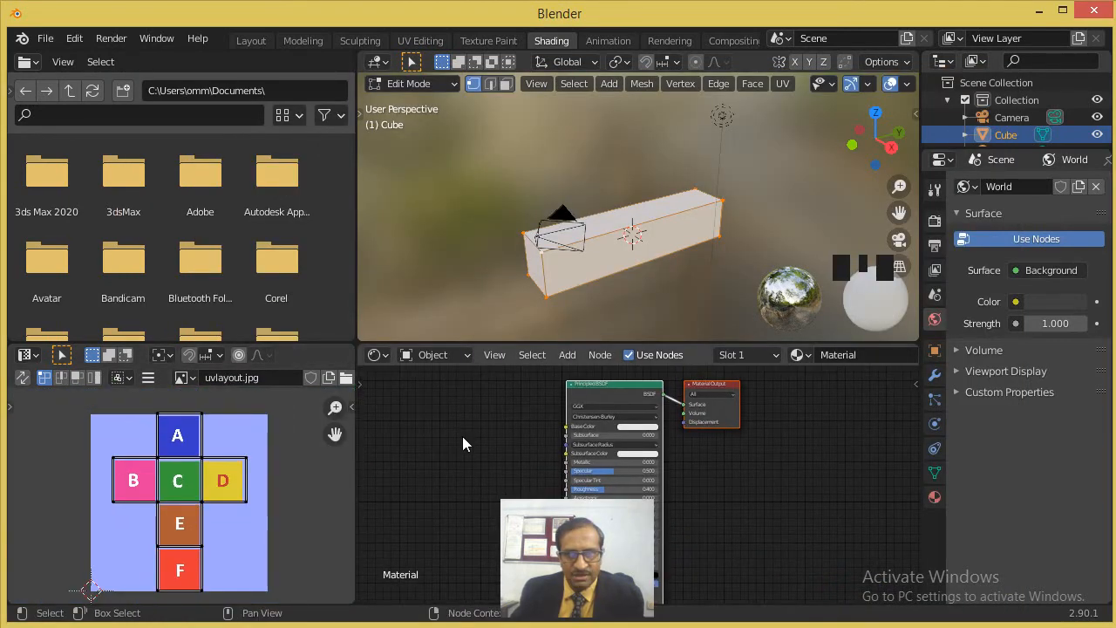
Step: Browse the file browser to the user's Desktop folder and locate uvlayout.jpg
{"action": "scroll", "coordinate": [467, 426], "scroll_direction": "up", "scroll_amount": 1}
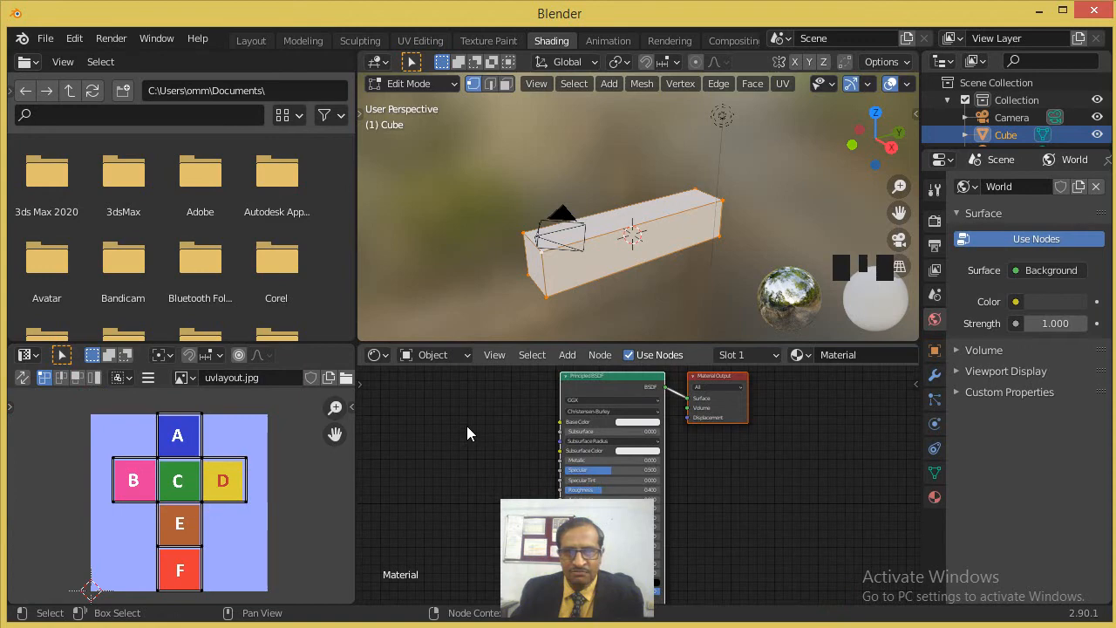
{"action": "left_click", "coordinate": [567, 355]}
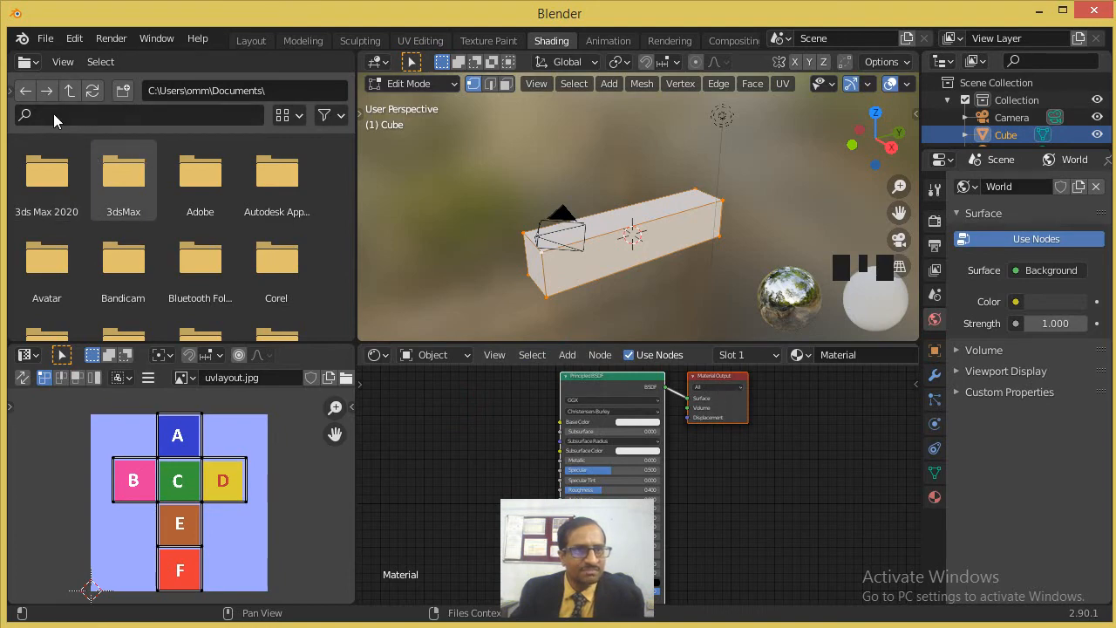
{"action": "left_click", "coordinate": [73, 94]}
{"action": "left_click", "coordinate": [73, 94]}
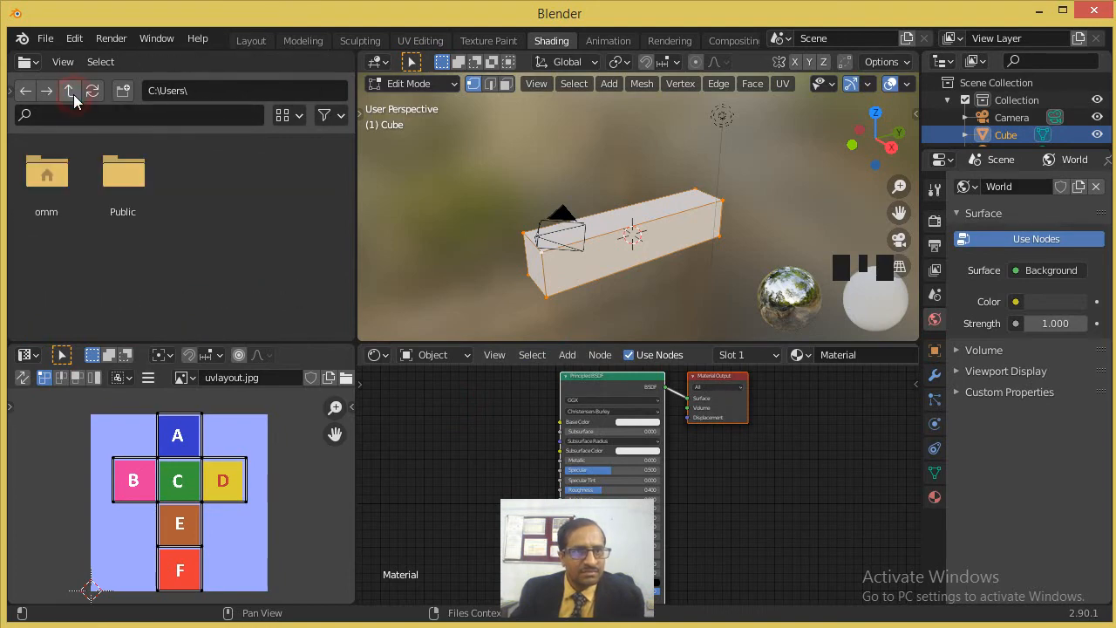
{"action": "double_click", "coordinate": [47, 175]}
{"action": "left_click", "coordinate": [204, 206]}
{"action": "scroll", "coordinate": [206, 206], "scroll_direction": "down", "scroll_amount": 5}
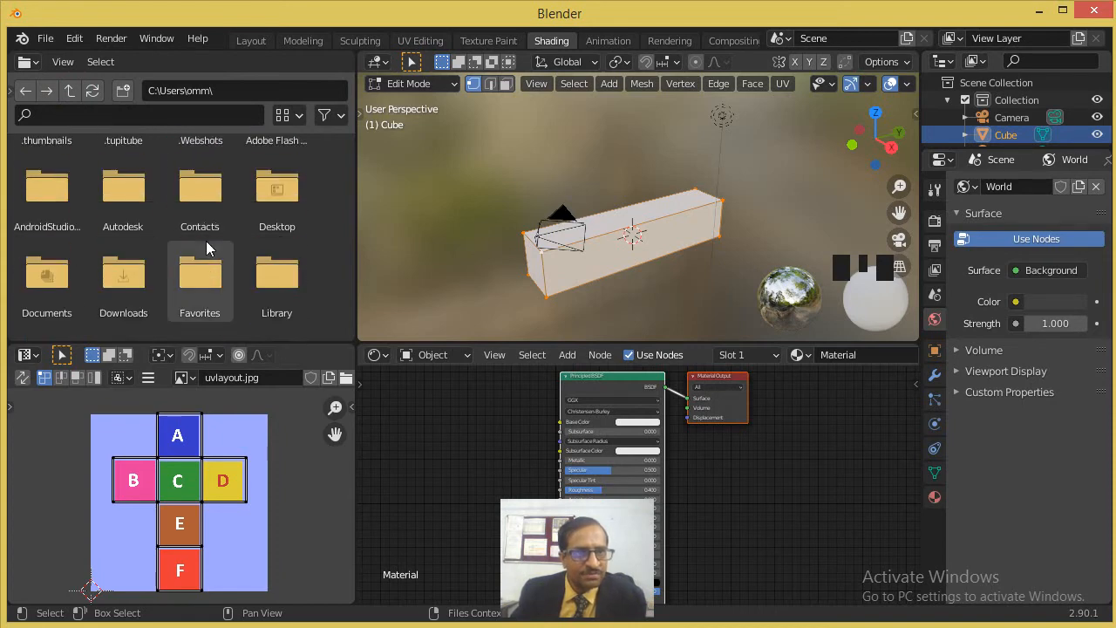
{"action": "double_click", "coordinate": [249, 192]}
{"action": "scroll", "coordinate": [206, 228], "scroll_direction": "down", "scroll_amount": 6}
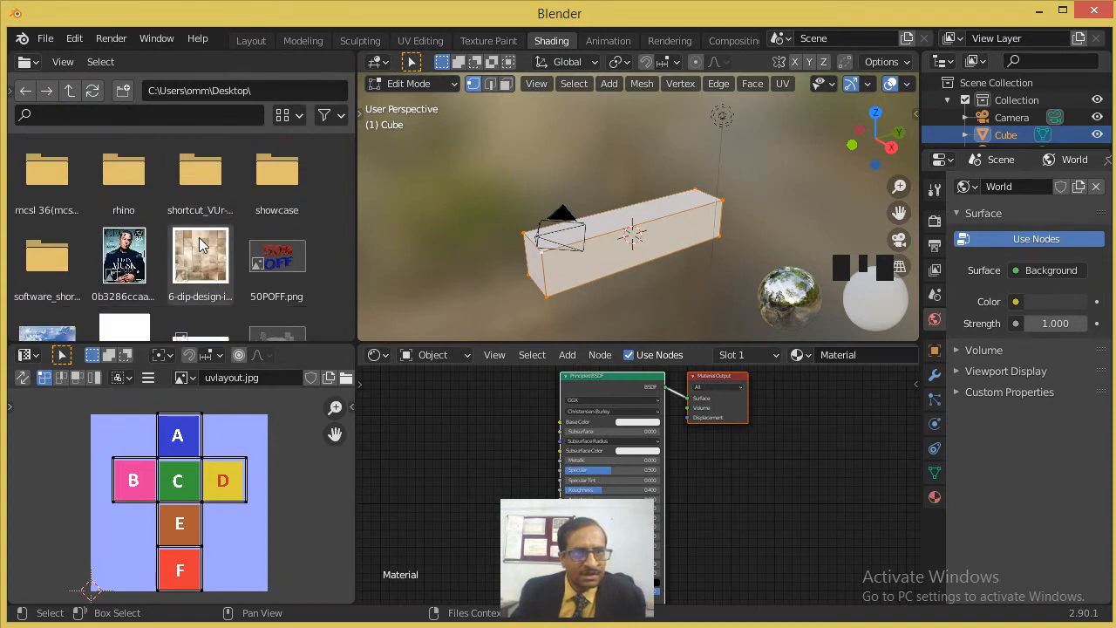
{"action": "scroll", "coordinate": [204, 235], "scroll_direction": "down", "scroll_amount": 4}
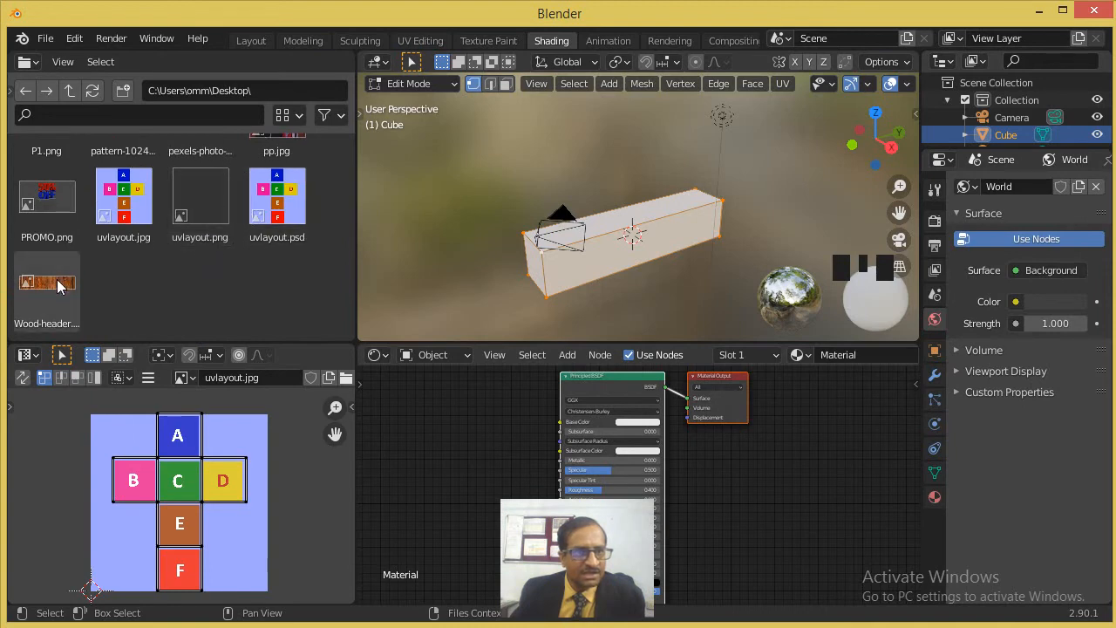
Step: Add uvlayout.jpg to the box material's node graph as an image texture node beside the Principled BSDF node
{"action": "left_click", "coordinate": [129, 202]}
{"action": "left_click_drag", "start_coordinate": [126, 209], "coordinate": [493, 440]}
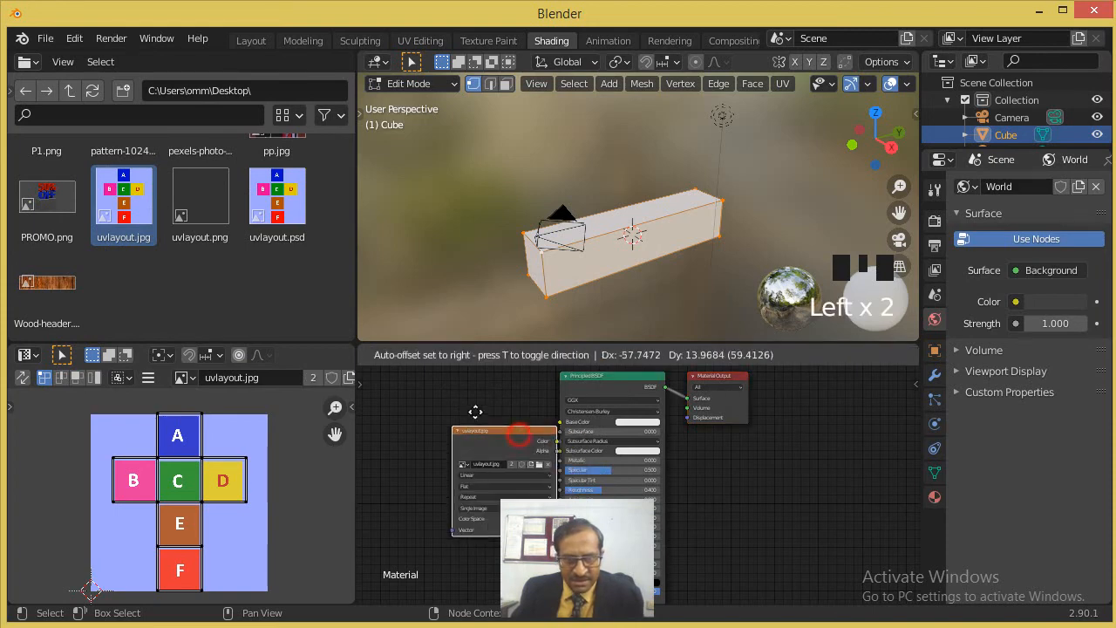
{"action": "left_click", "coordinate": [496, 409]}
Step: Connect the uvlayout.jpg node's Color output to the Principled BSDF's Base Color input
{"action": "scroll", "coordinate": [520, 413], "scroll_direction": "up", "scroll_amount": 4}
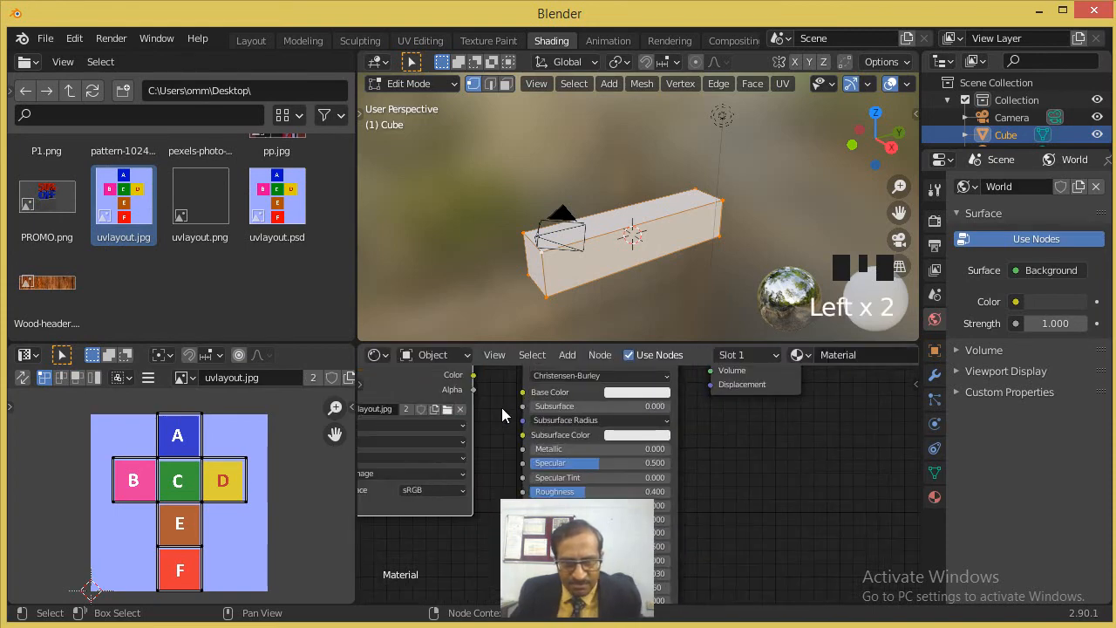
{"action": "scroll", "coordinate": [624, 446], "scroll_direction": "up", "scroll_amount": 3}
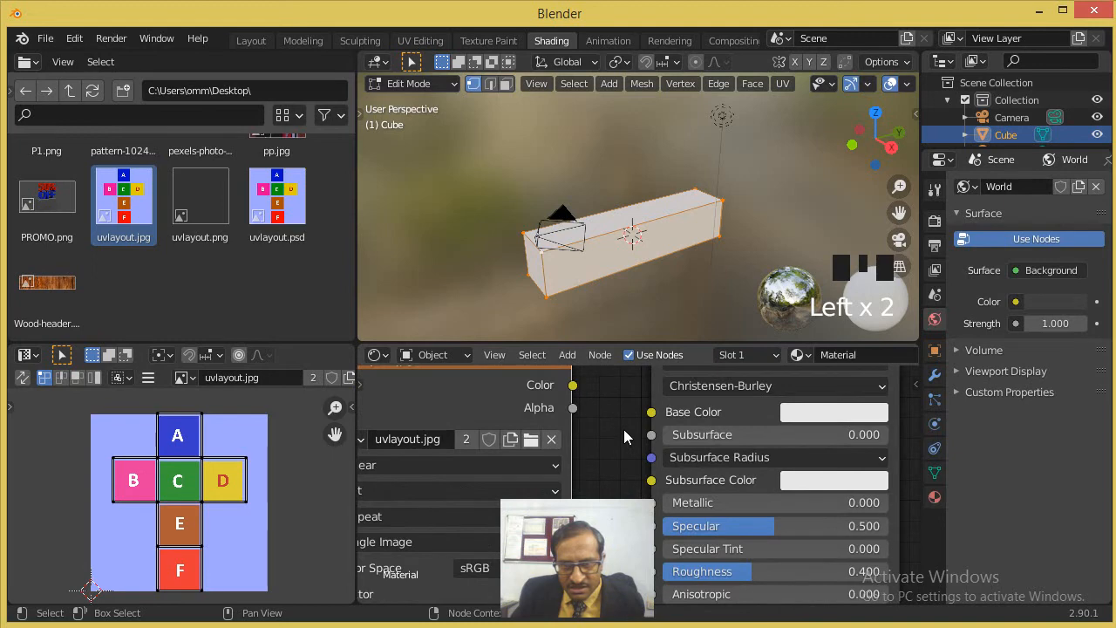
{"action": "scroll", "coordinate": [605, 418], "scroll_direction": "down", "scroll_amount": 2}
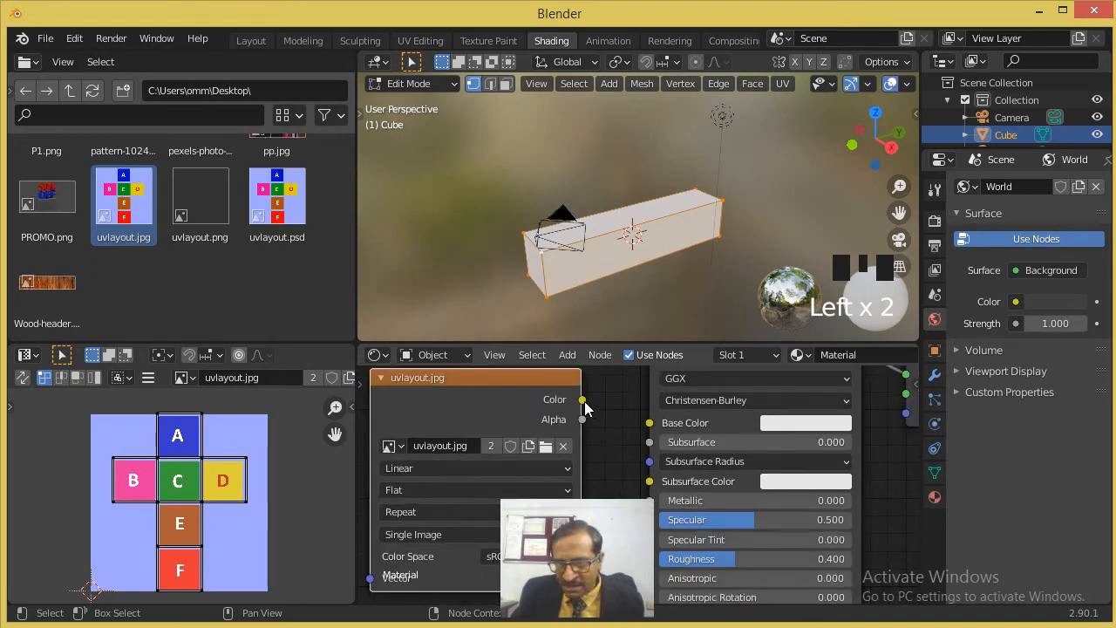
{"action": "left_click_drag", "start_coordinate": [583, 400], "coordinate": [650, 423]}
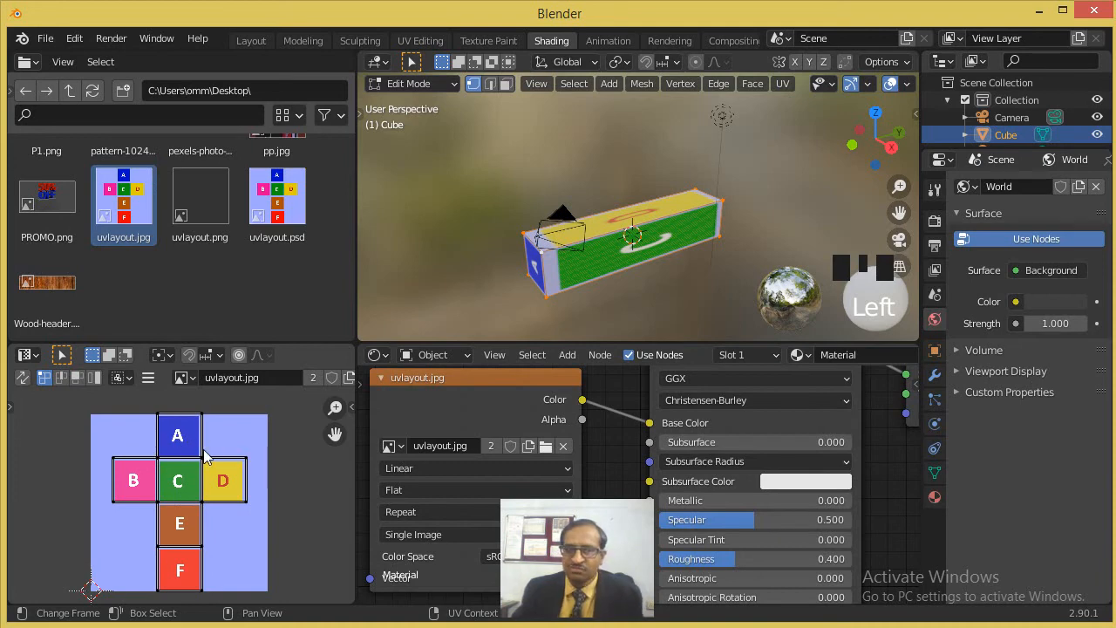
Step: Examine the textured box from several angles and compare its faces with the lettered layout in the UV Editing workspace
{"action": "middle_click_drag", "start_coordinate": [548, 225], "coordinate": [679, 177]}
{"action": "middle_click_drag", "start_coordinate": [601, 198], "coordinate": [645, 253]}
{"action": "scroll", "coordinate": [633, 253], "scroll_direction": "up", "scroll_amount": 2}
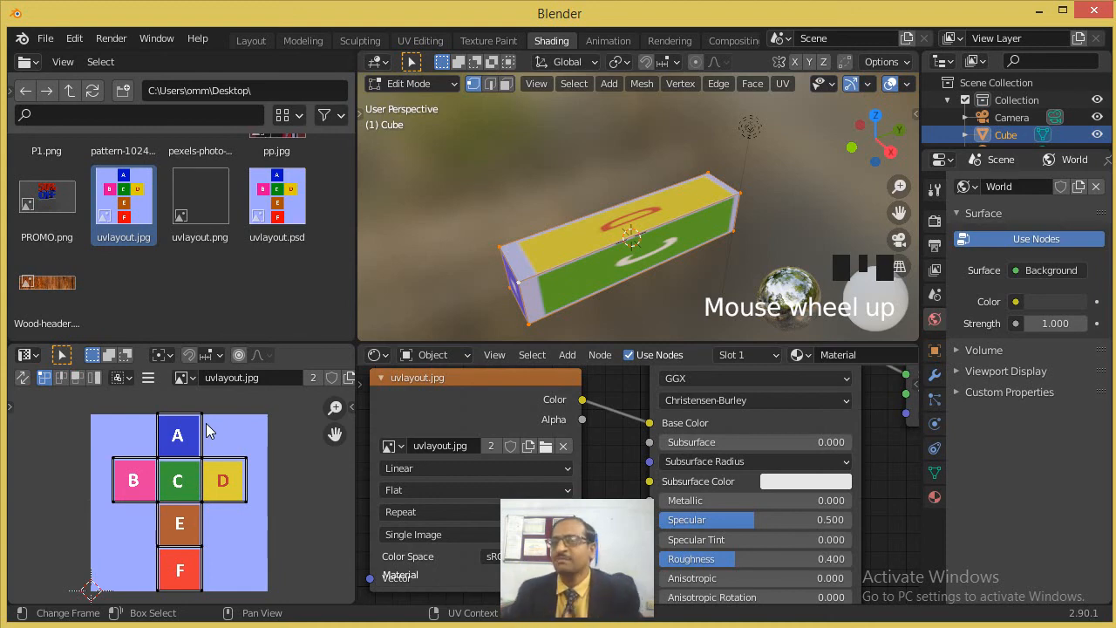
{"action": "mouse_move", "coordinate": [628, 203]}
{"action": "middle_mouse_down"}
{"action": "mouse_move", "coordinate": [686, 170]}
{"action": "mouse_move", "coordinate": [668, 188]}
{"action": "mouse_move", "coordinate": [693, 138]}
{"action": "middle_mouse_up"}
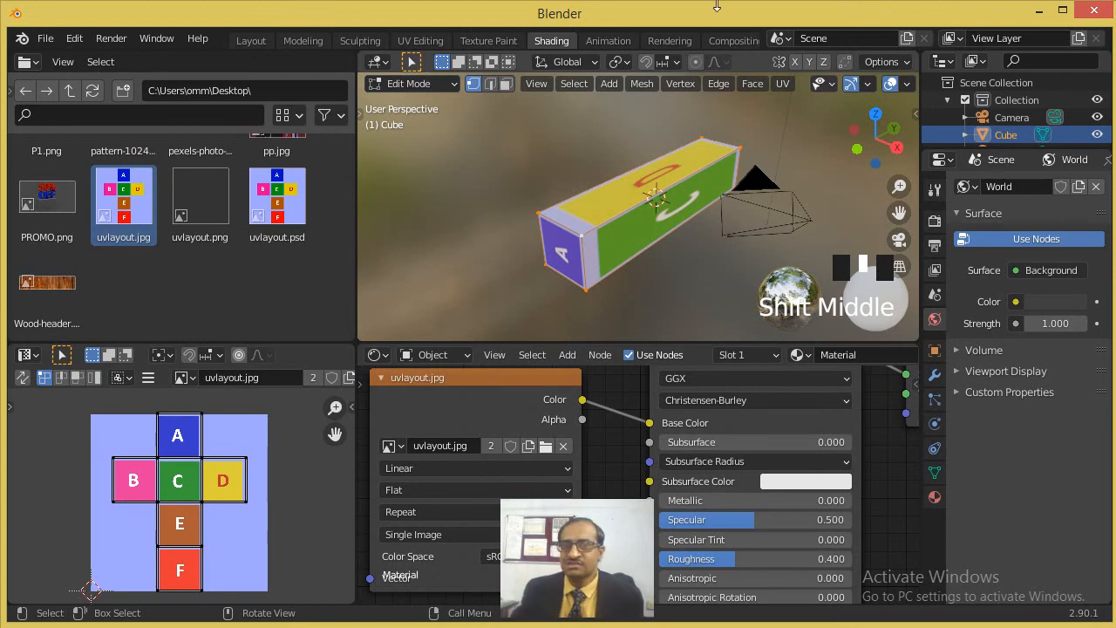
{"action": "middle_click_drag", "start_coordinate": [594, 202], "coordinate": [593, 140]}
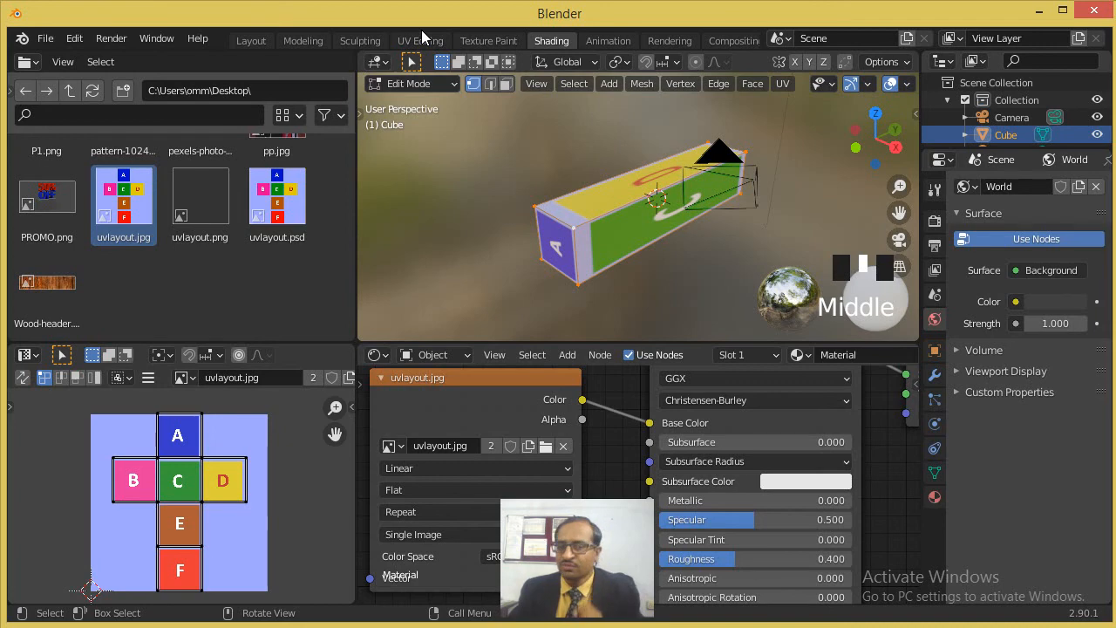
{"action": "left_click", "coordinate": [423, 40]}
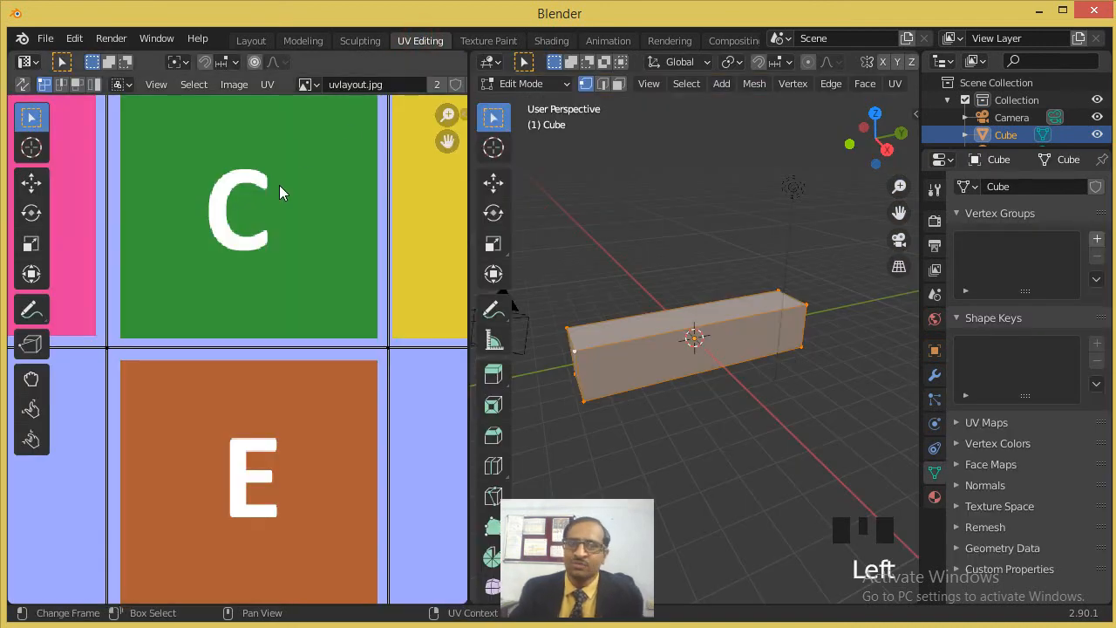
{"action": "scroll", "coordinate": [292, 240], "scroll_direction": "down", "scroll_amount": 5}
{"action": "scroll", "coordinate": [287, 249], "scroll_direction": "up", "scroll_amount": 1}
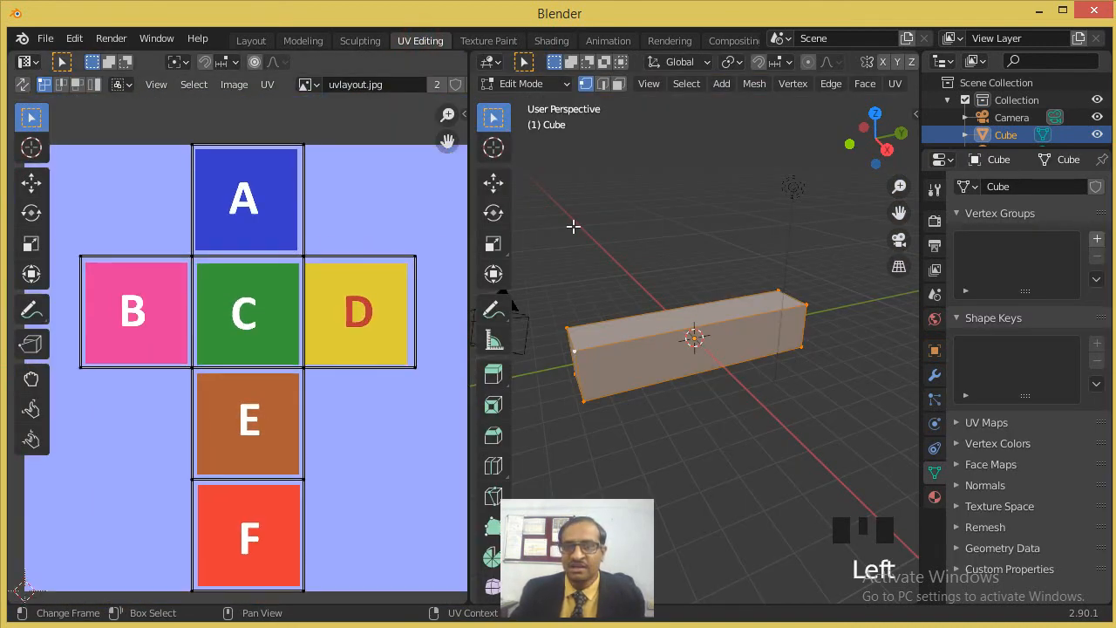
{"action": "middle_click_drag", "start_coordinate": [647, 216], "coordinate": [660, 217]}
{"action": "scroll", "coordinate": [663, 214], "scroll_direction": "up", "scroll_amount": 2}
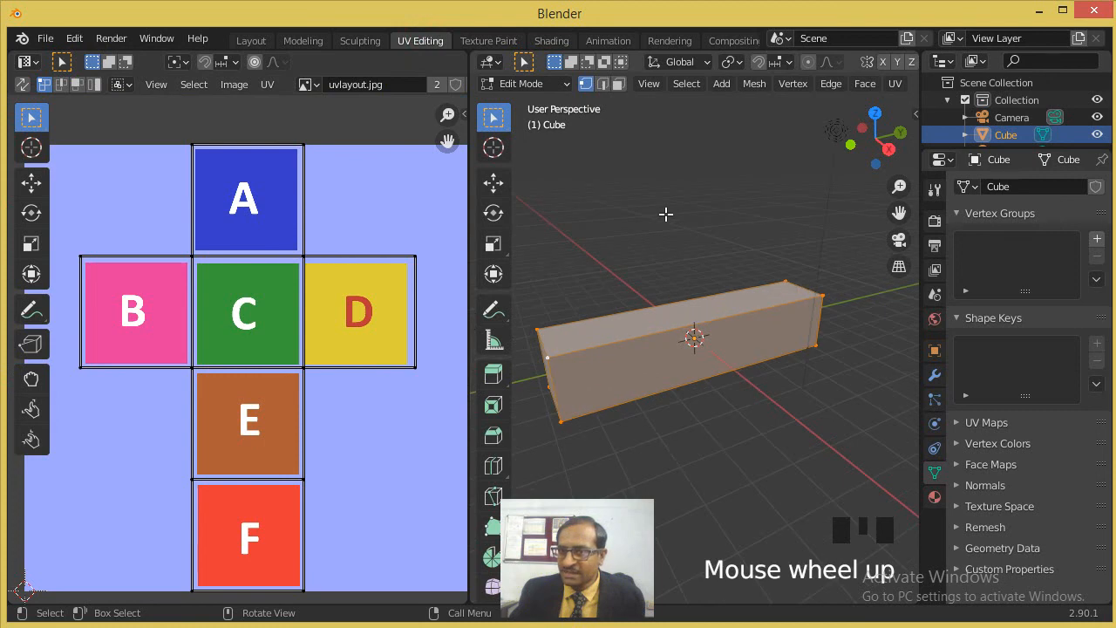
Step: Return to the Shading workspace and put the box in Edit Mode to display its UV layout over the artwork
{"action": "left_click", "coordinate": [552, 41]}
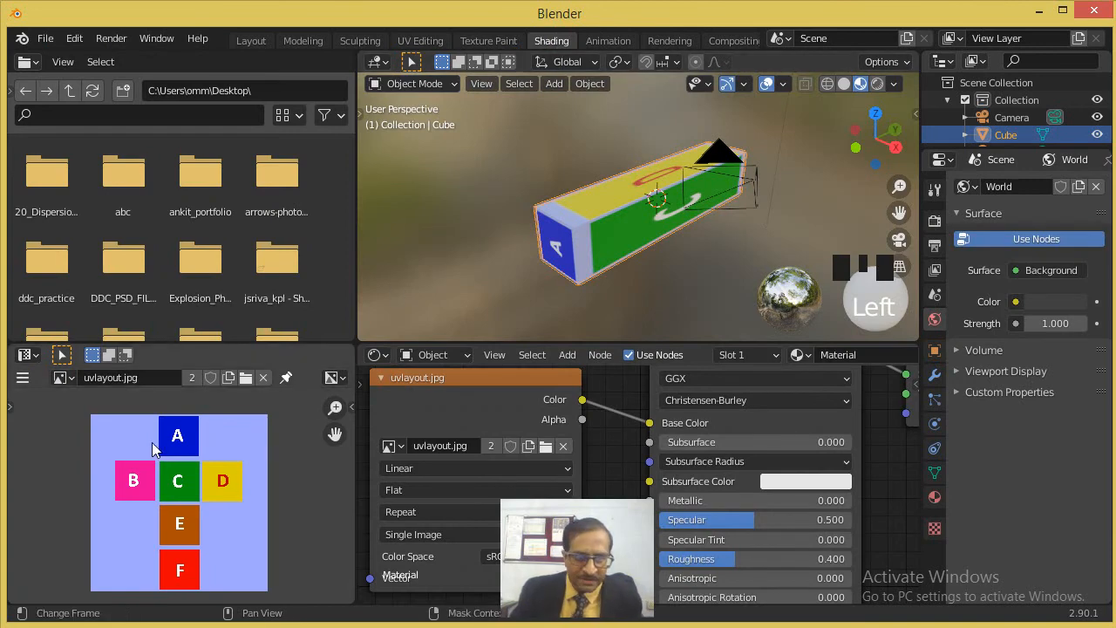
{"action": "middle_click_drag", "start_coordinate": [750, 228], "coordinate": [768, 174]}
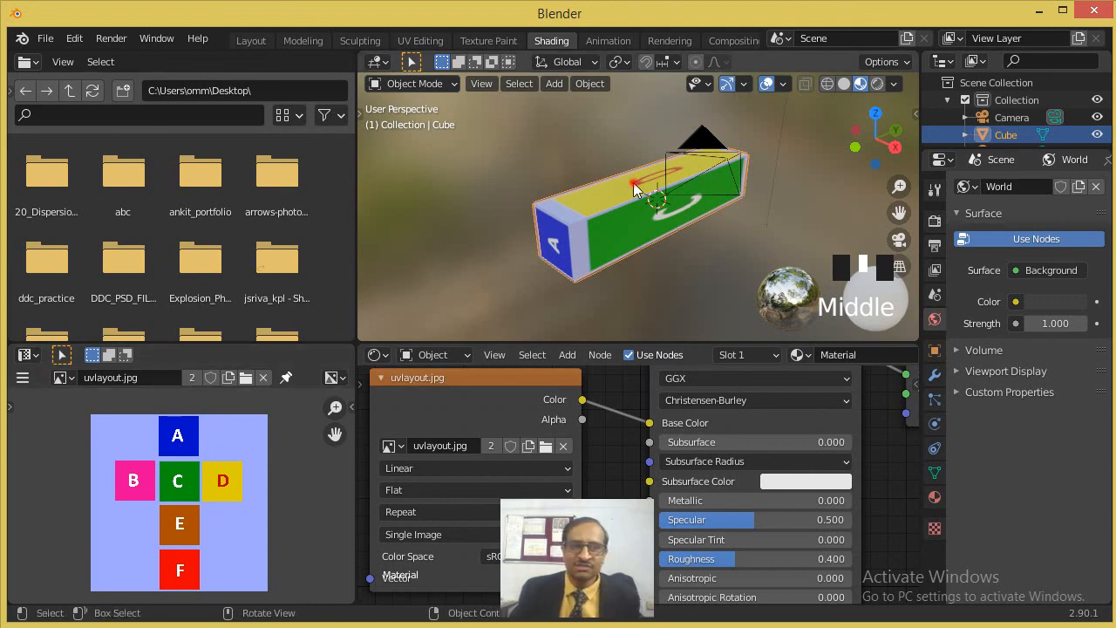
{"action": "left_click", "coordinate": [410, 83]}
{"action": "left_click", "coordinate": [436, 123]}
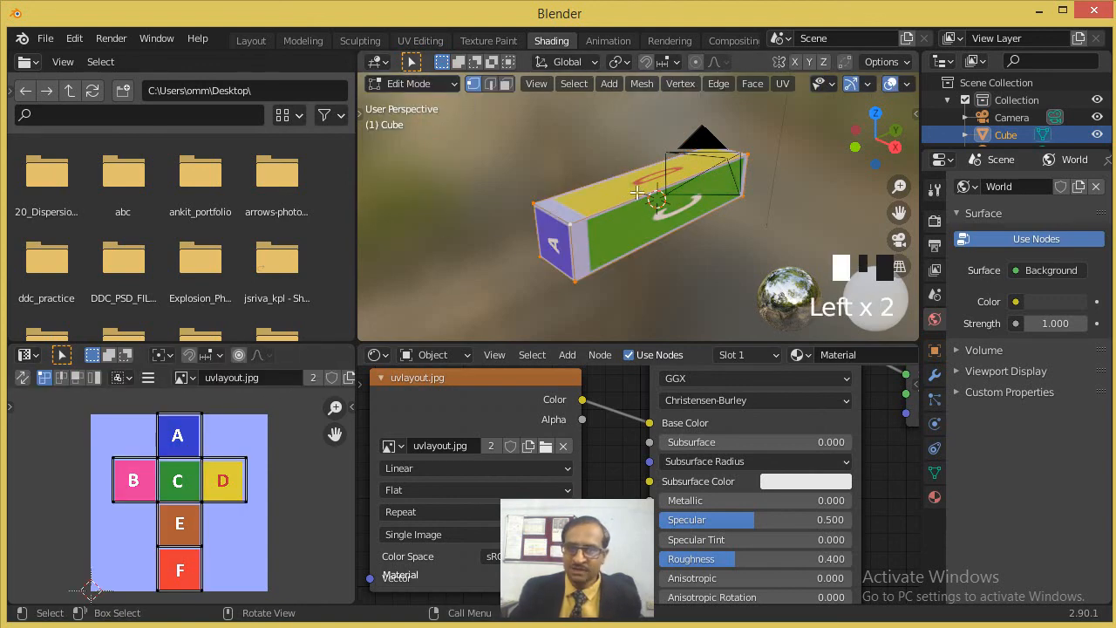
Step: Recheck the layout in the UV Editing workspace, return to Shading and inspect the box again in Edit Mode
{"action": "left_click", "coordinate": [415, 41]}
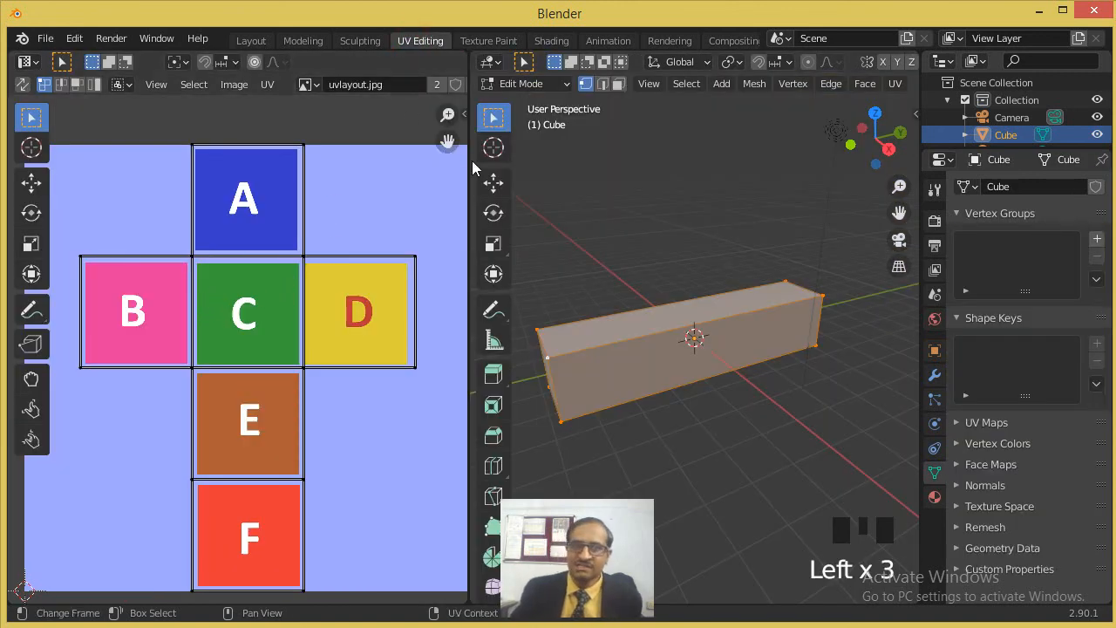
{"action": "left_click", "coordinate": [554, 44]}
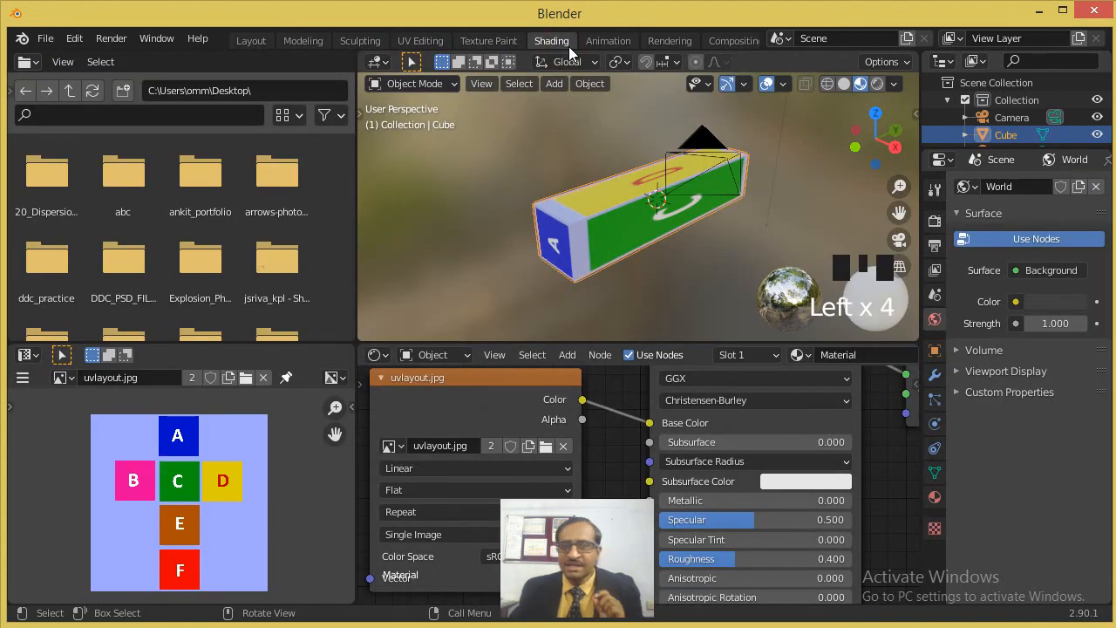
{"action": "left_click", "coordinate": [185, 466]}
{"action": "key", "text": "Tab"}
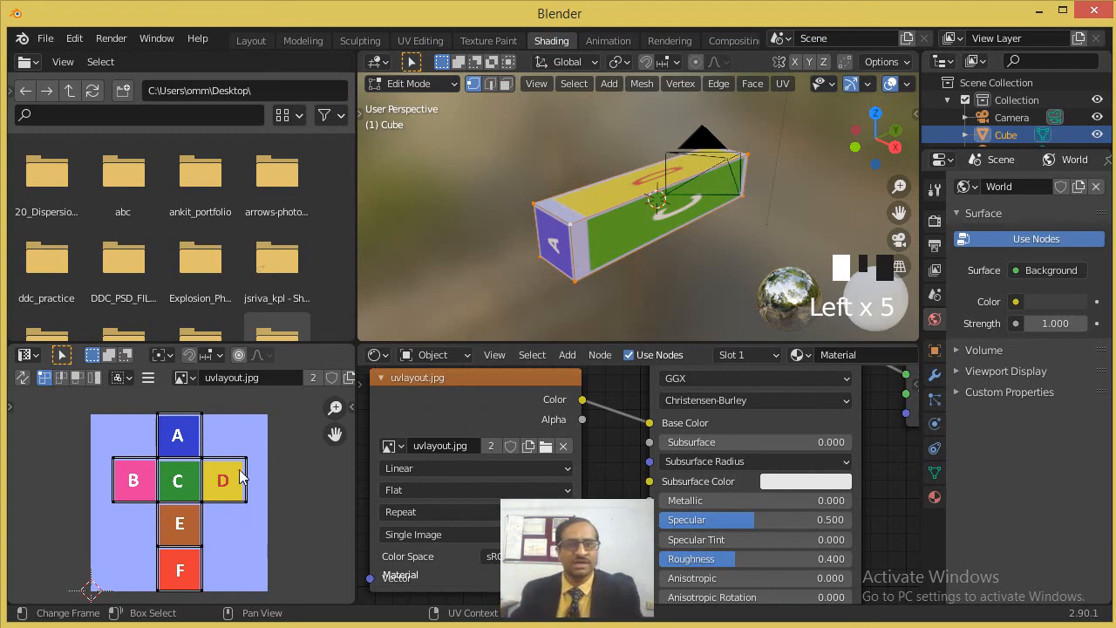
{"action": "middle_click_drag", "start_coordinate": [508, 236], "coordinate": [533, 236]}
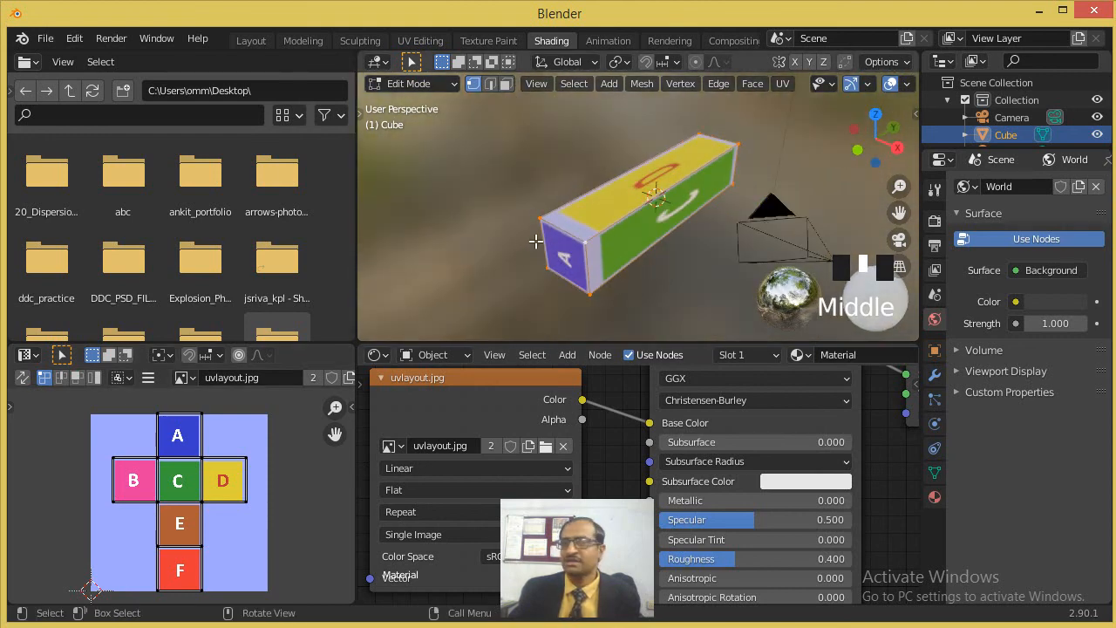